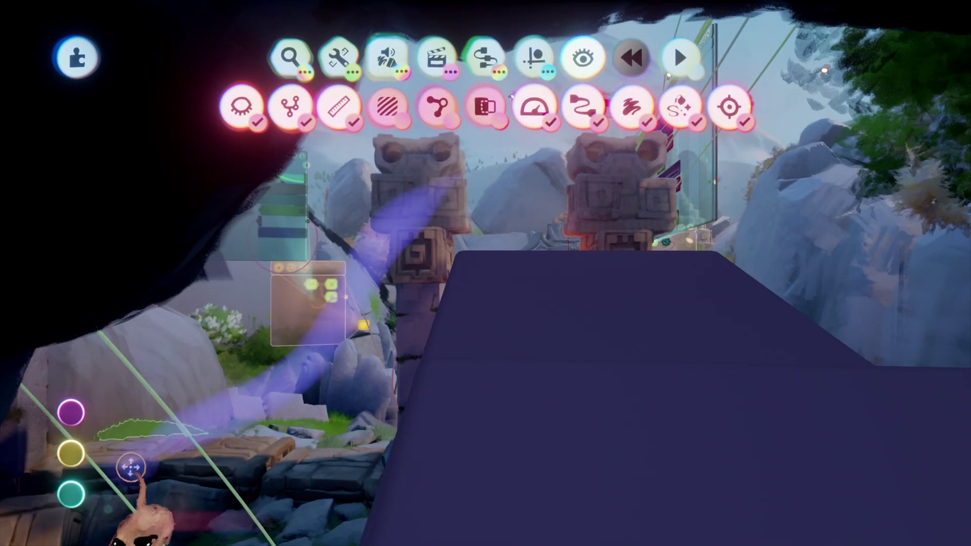
# Step: Open the thermometer details and expand the detailed breakdown of gameplay memory
pyautogui.click(85, 400)
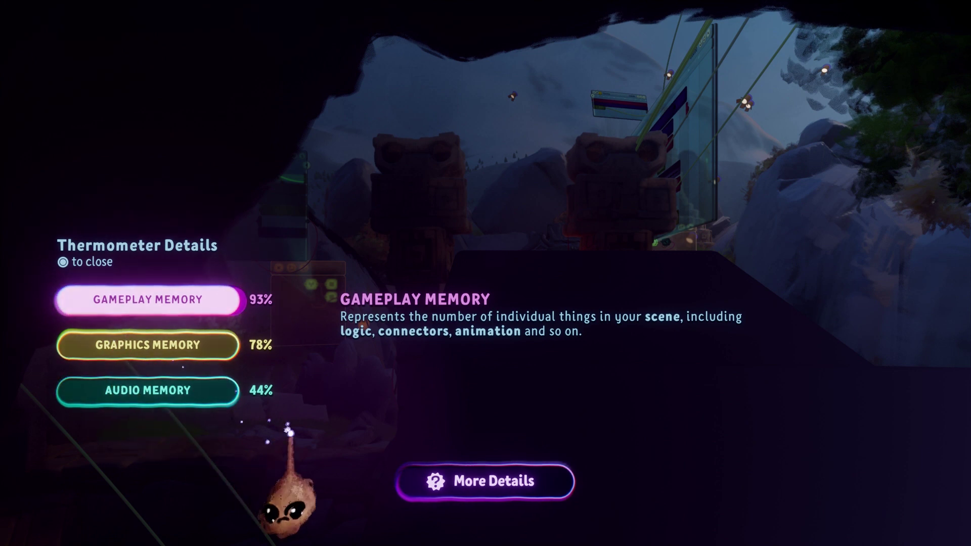
pyautogui.click(468, 477)
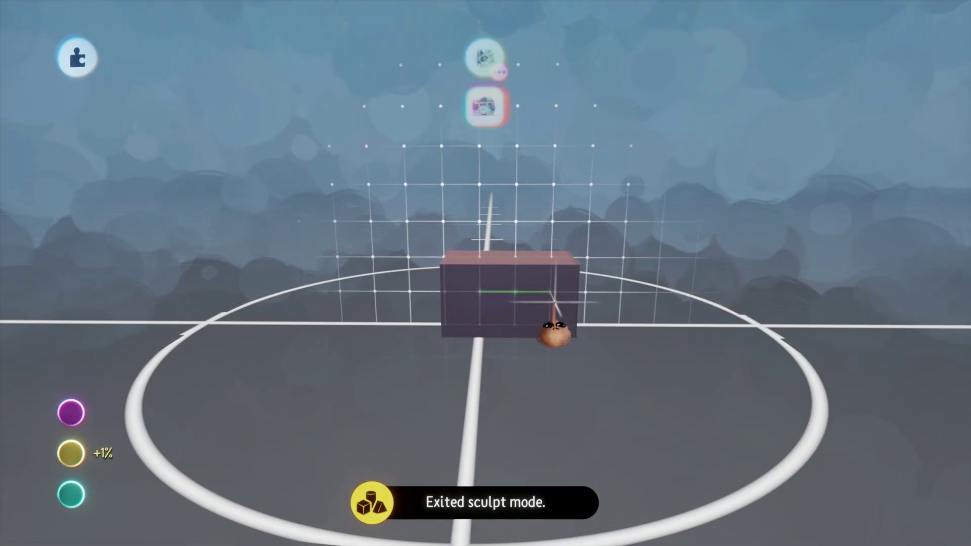
# Step: Clone the cube sideways repeatedly to make an evenly spaced straight row of 10 cubes
pyautogui.moveTo(559, 314)
pyautogui.mouseDown()
pyautogui.moveTo(612, 314)
pyautogui.moveTo(594, 304)
pyautogui.mouseUp()
pyautogui.click(595, 304)
pyautogui.click(598, 316)
pyautogui.click(599, 319)
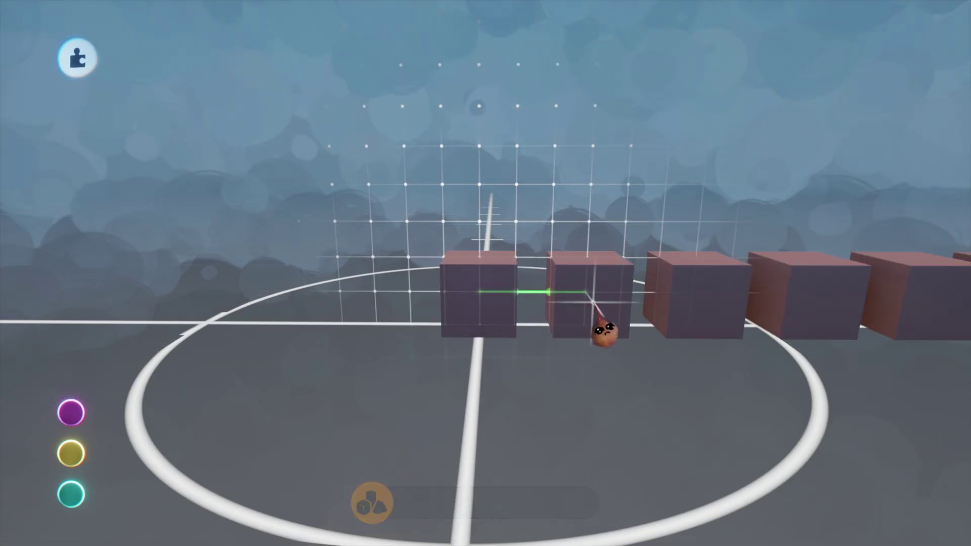
# Step: Clone the row of 10 cubes sideways repeatedly to build a flat 10 by 10 layer
pyautogui.moveTo(600, 368)
pyautogui.mouseDown(button='middle')
pyautogui.moveTo(583, 364)
pyautogui.moveTo(580, 258)
pyautogui.mouseUp(button='middle')
pyautogui.moveTo(580, 259); pyautogui.dragTo(647, 260)
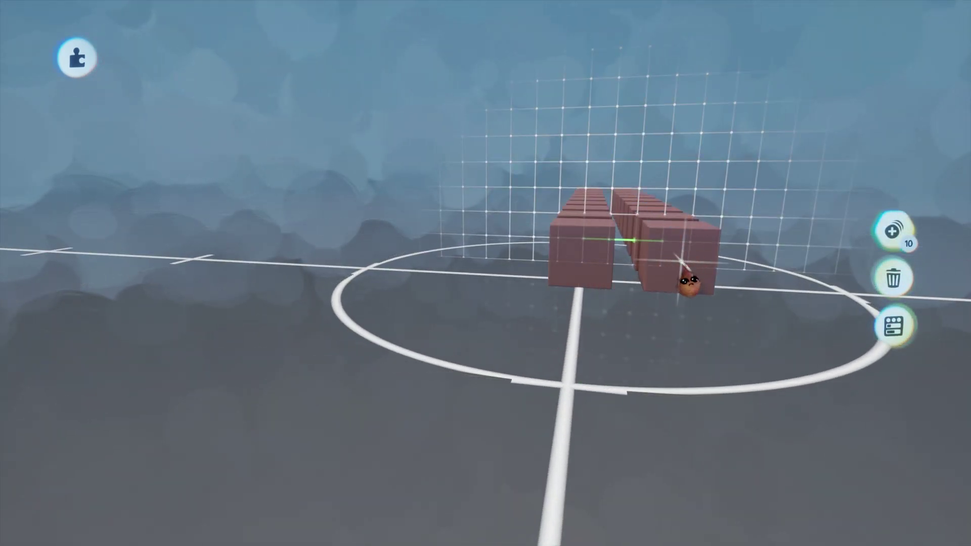
pyautogui.click(681, 261)
pyautogui.click(681, 262)
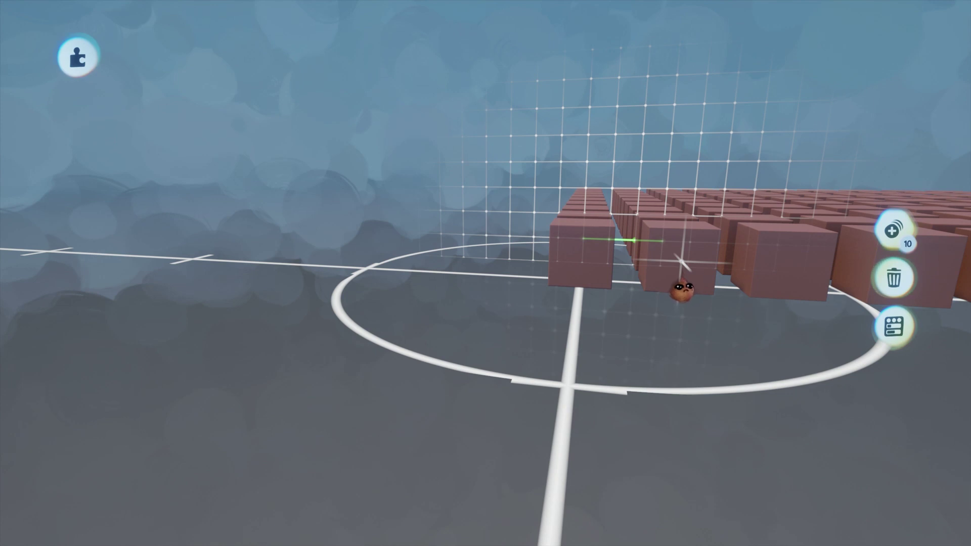
# Step: Clone the flat cube layer upward repeatedly to stack a block of 1000 cubes
pyautogui.moveTo(580, 257)
pyautogui.mouseDown()
pyautogui.moveTo(585, 160)
pyautogui.moveTo(591, 211)
pyautogui.moveTo(599, 190)
pyautogui.mouseUp()
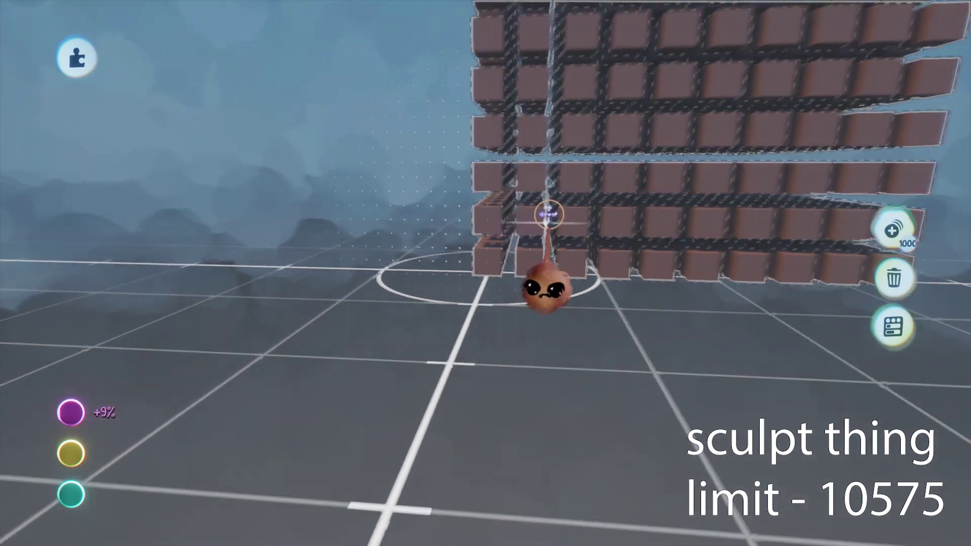
pyautogui.scroll(-5, 548, 215)
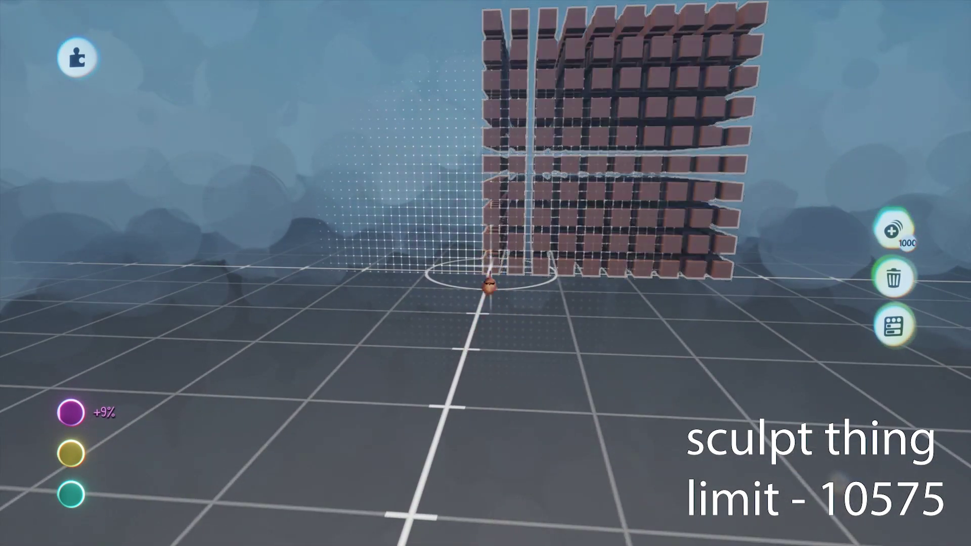
pyautogui.moveTo(489, 285); pyautogui.dragTo(466, 273)
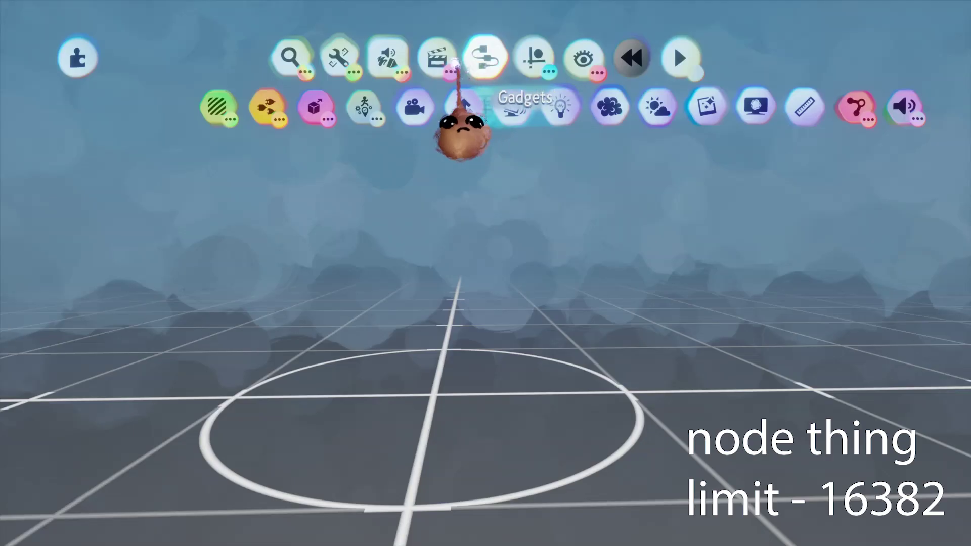
# Step: Place a Node gadget on the floor grid at the centre of the scene
pyautogui.moveTo(464, 45)
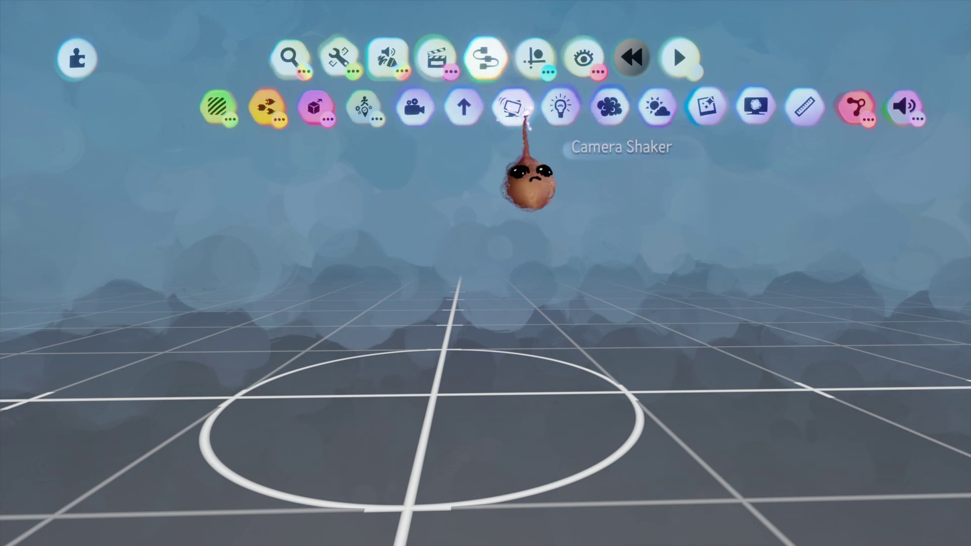
pyautogui.moveTo(265, 108)
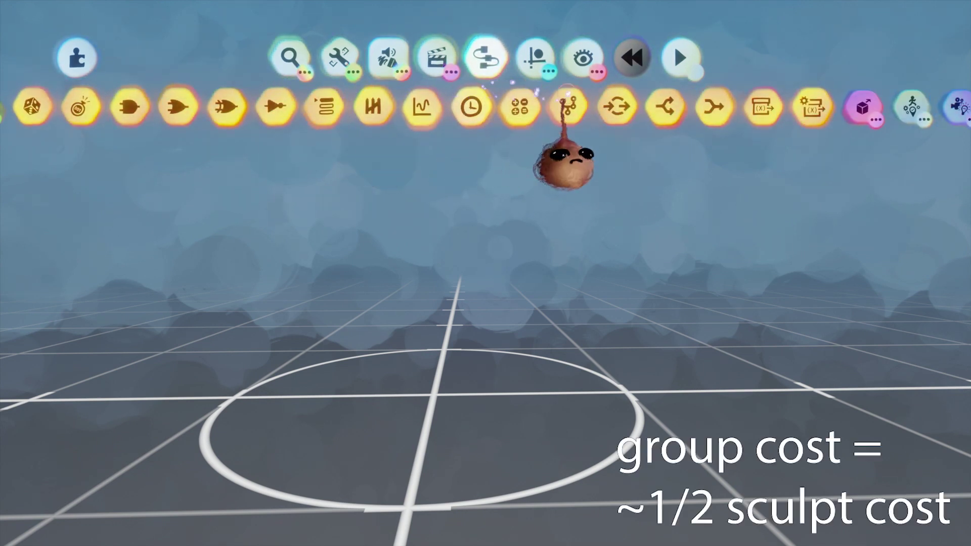
pyautogui.click(636, 96)
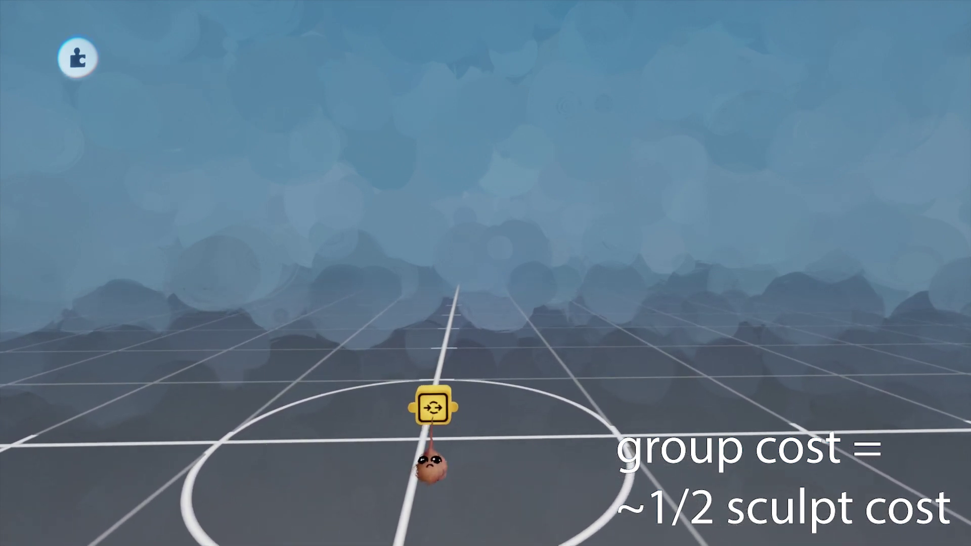
pyautogui.moveTo(439, 451); pyautogui.dragTo(465, 431)
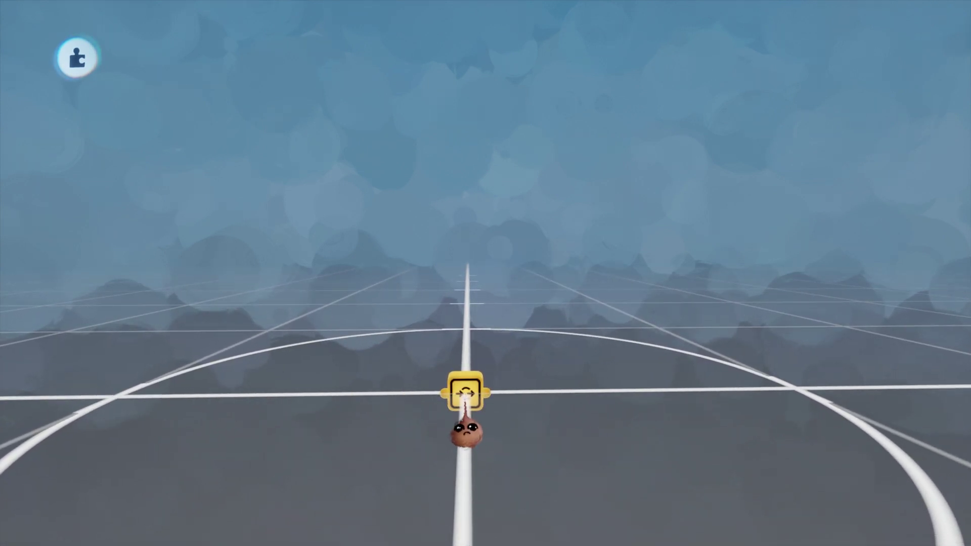
# Step: Clone the node into a row of 10, and clone that row sideways into a flat layer of 100 nodes
pyautogui.moveTo(480, 386); pyautogui.dragTo(412, 488)
pyautogui.moveTo(434, 418); pyautogui.dragTo(483, 420)
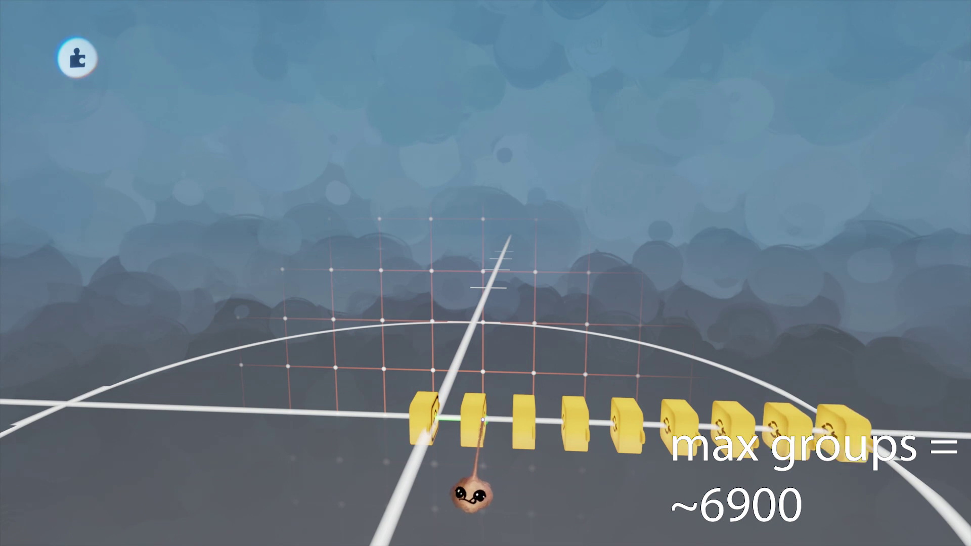
pyautogui.moveTo(483, 420)
pyautogui.mouseDown(button='middle')
pyautogui.moveTo(483, 442)
pyautogui.moveTo(512, 390)
pyautogui.moveTo(488, 364)
pyautogui.mouseUp(button='middle')
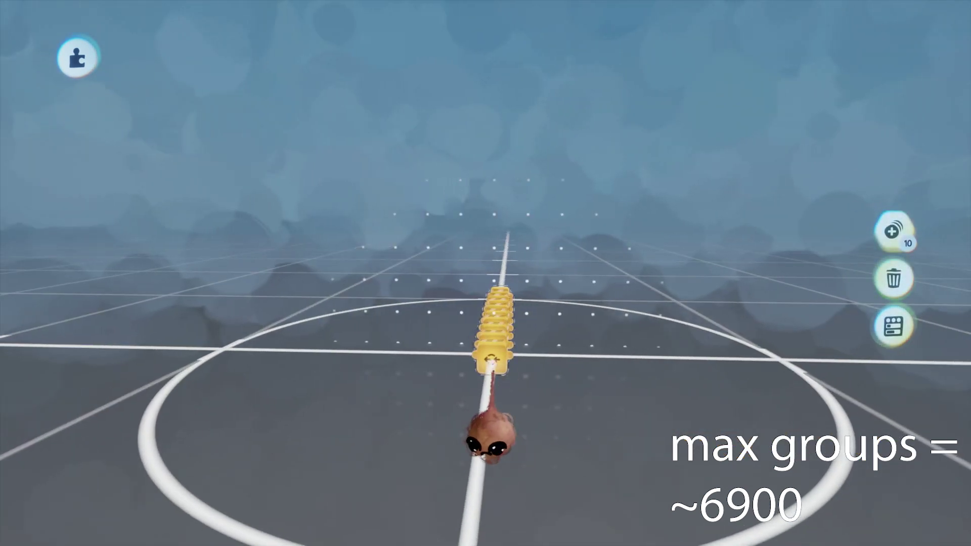
pyautogui.moveTo(489, 364); pyautogui.dragTo(492, 358)
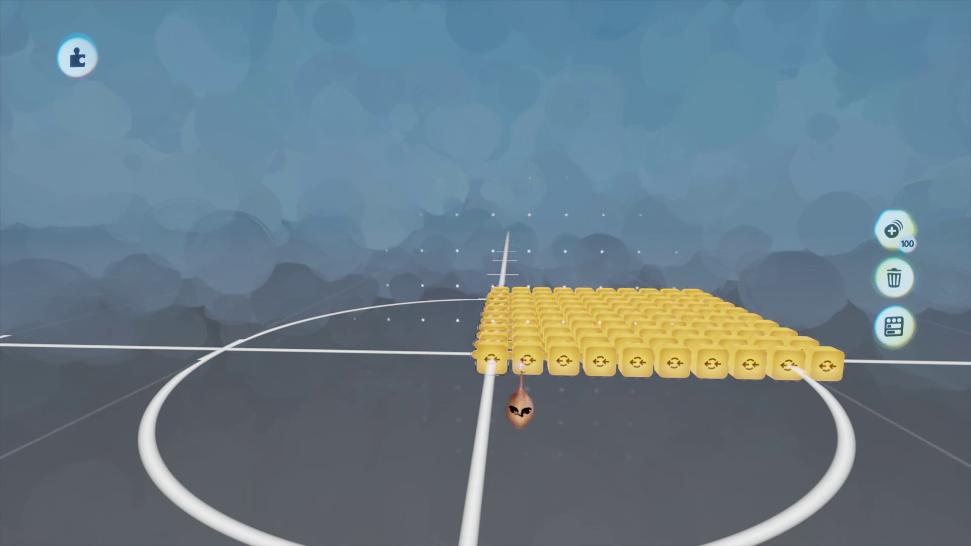
# Step: Clone the layer of 100 nodes upward repeatedly to stack a block of 1000 nodes
pyautogui.moveTo(520, 365); pyautogui.dragTo(560, 335, button='middle')
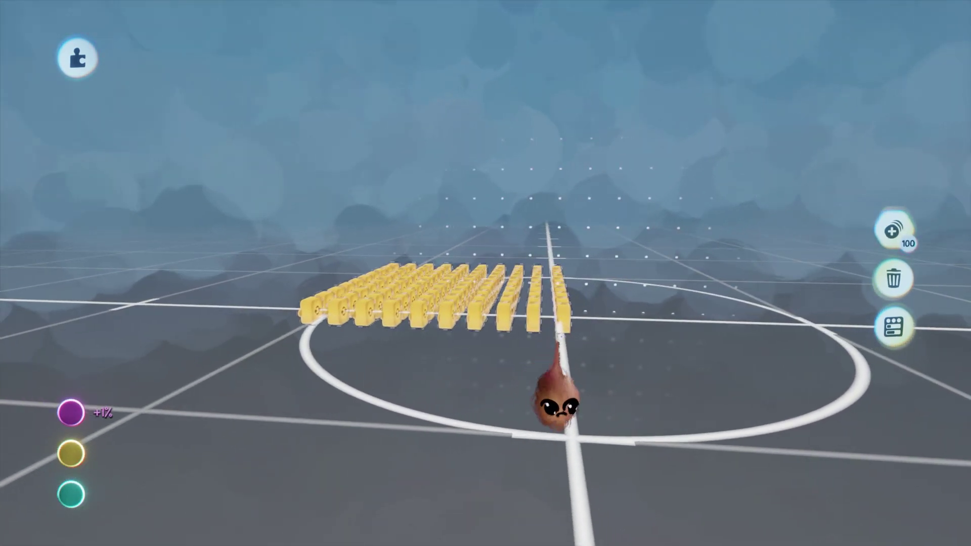
pyautogui.moveTo(560, 324); pyautogui.dragTo(558, 289)
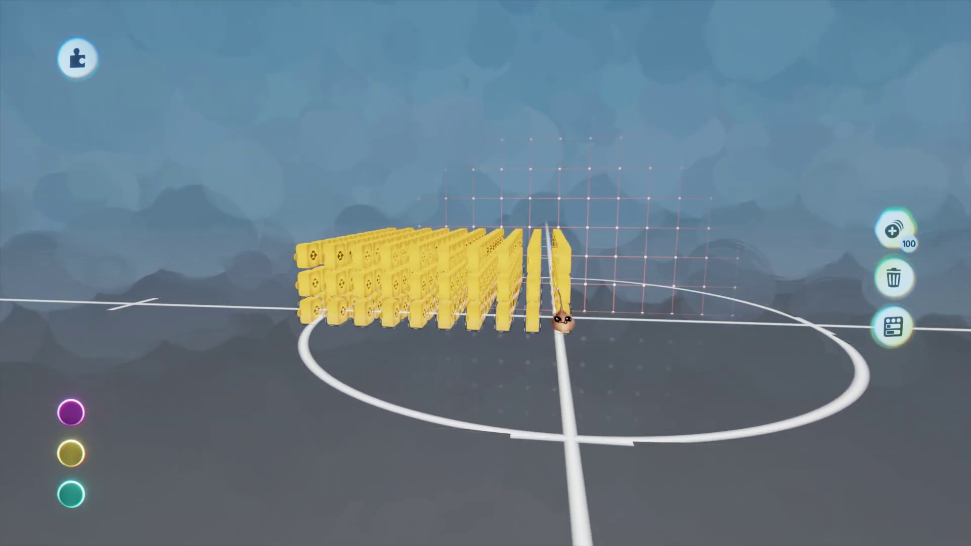
pyautogui.click(560, 320)
pyautogui.click(560, 320)
pyautogui.click(558, 320)
pyautogui.click(558, 322)
pyautogui.click(557, 323)
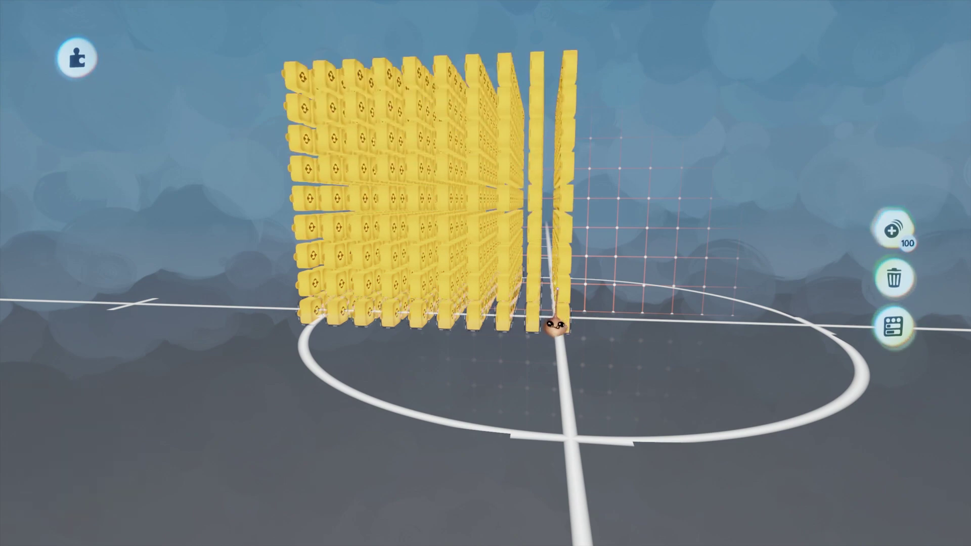
pyautogui.click(555, 325)
# Step: Clone the block of 1000 nodes sideways to fill the scene with further node blocks
pyautogui.moveTo(530, 331)
pyautogui.mouseDown(button='middle')
pyautogui.moveTo(523, 357)
pyautogui.moveTo(500, 349)
pyautogui.moveTo(494, 365)
pyautogui.mouseUp(button='middle')
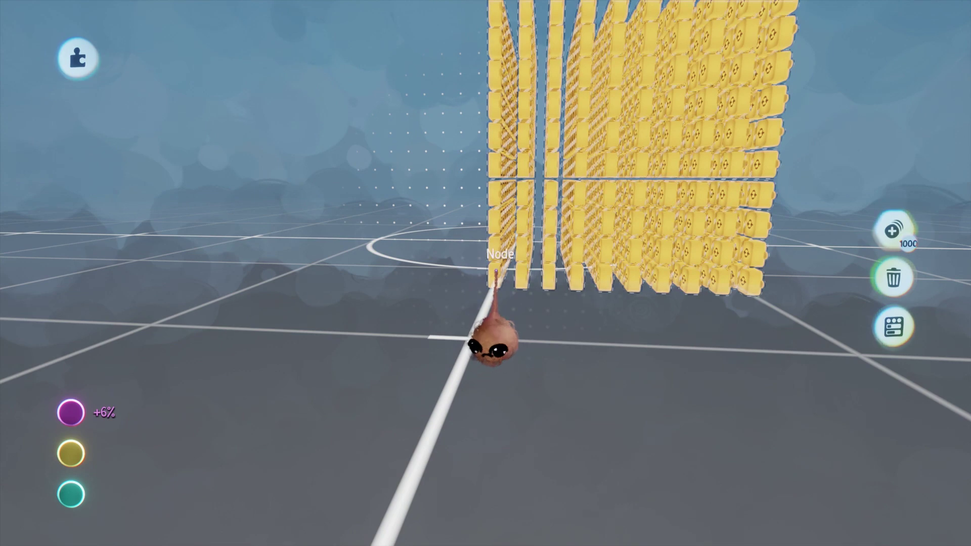
pyautogui.moveTo(494, 349)
pyautogui.mouseDown()
pyautogui.moveTo(505, 310)
pyautogui.moveTo(533, 305)
pyautogui.moveTo(474, 314)
pyautogui.moveTo(516, 300)
pyautogui.mouseUp()
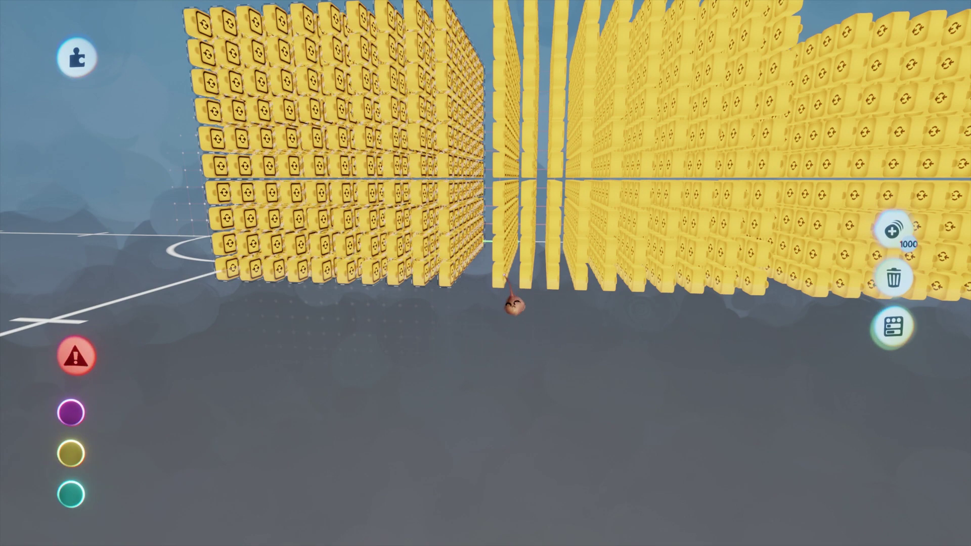
pyautogui.moveTo(508, 298); pyautogui.dragTo(506, 346)
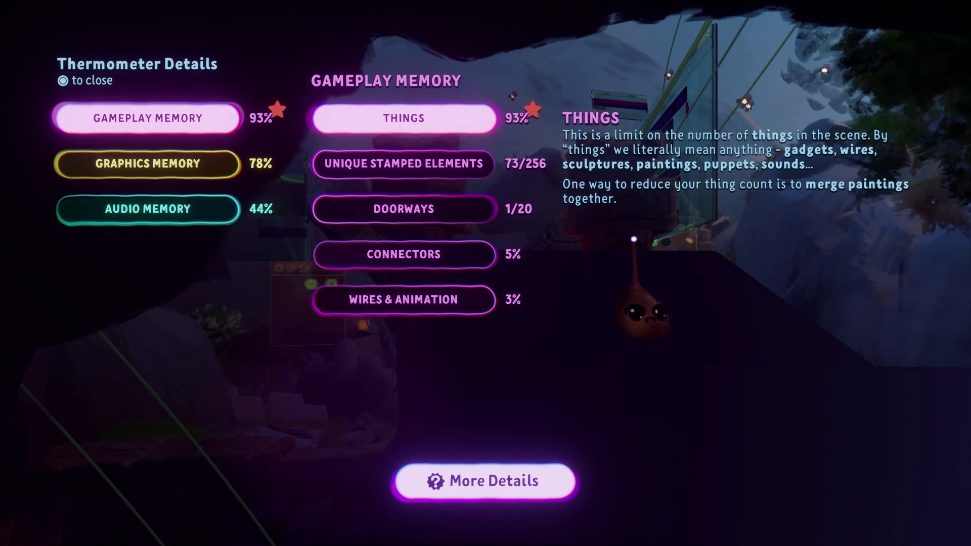
# Step: Show the details of the Unique Stamped Elements limit under gameplay memory
pyautogui.click(442, 154)
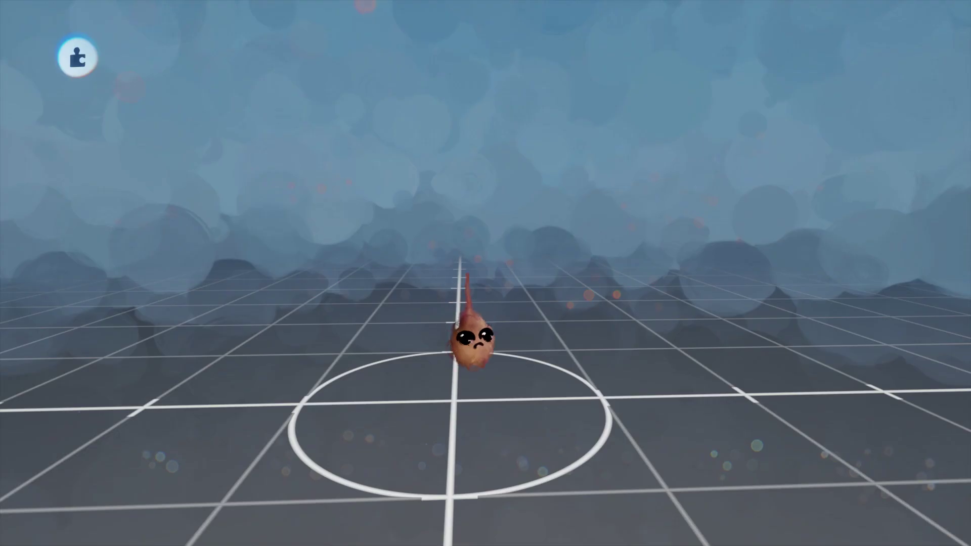
# Step: Stamp Tree With Hollow at the scene centre and Modern Building Facades 1 to the left of it
pyautogui.click(451, 205)
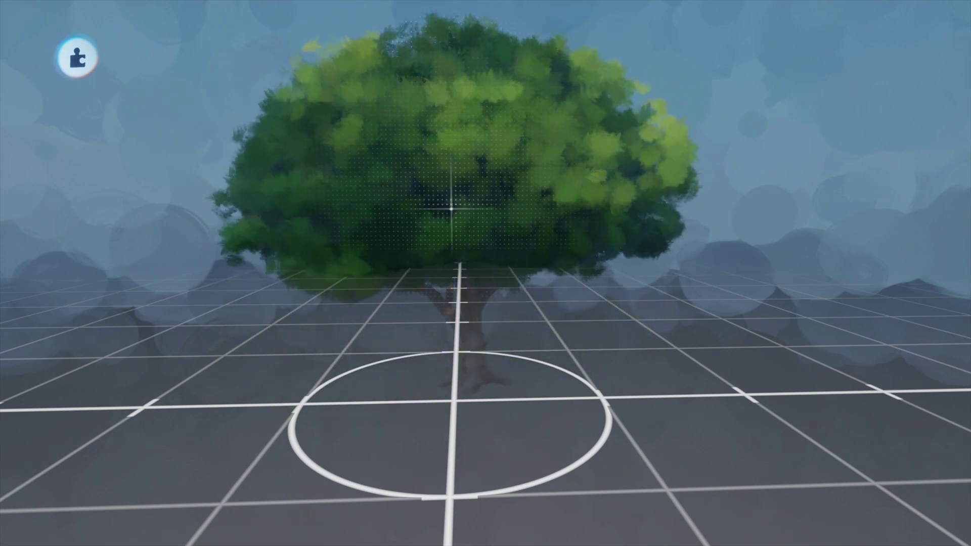
pyautogui.click(298, 57)
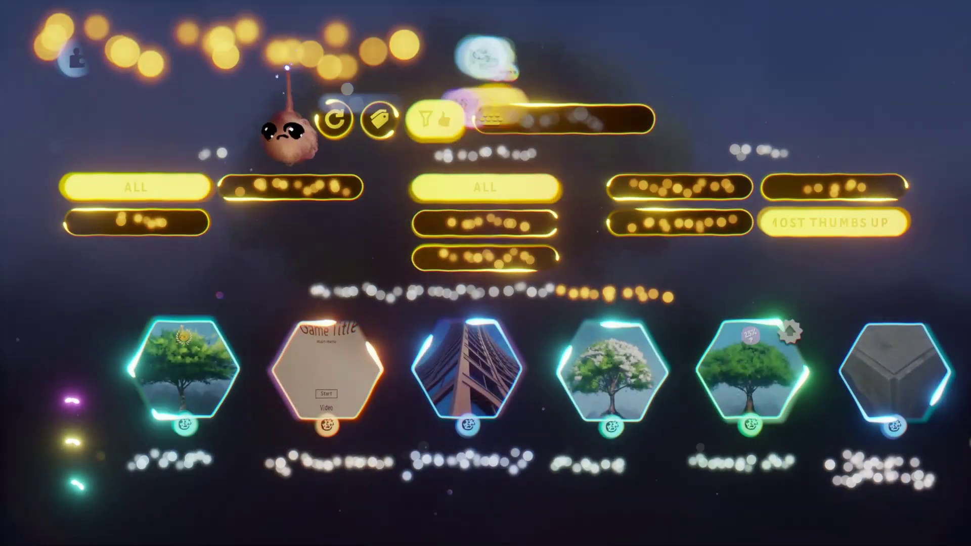
pyautogui.click(462, 395)
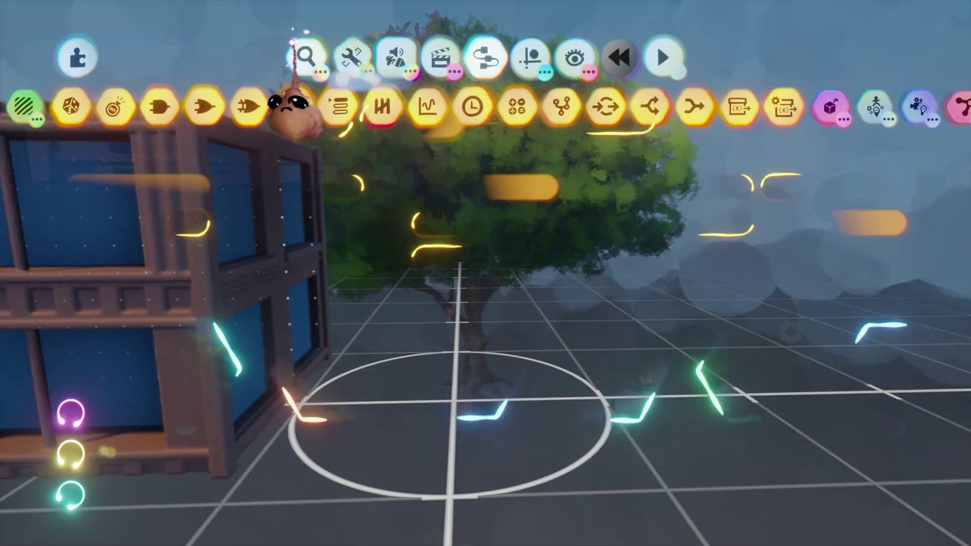
# Step: Stamp the Flowering Tree to the right of the centre tree and the Strong Medium Tree behind the building
pyautogui.click(303, 55)
pyautogui.click(743, 384)
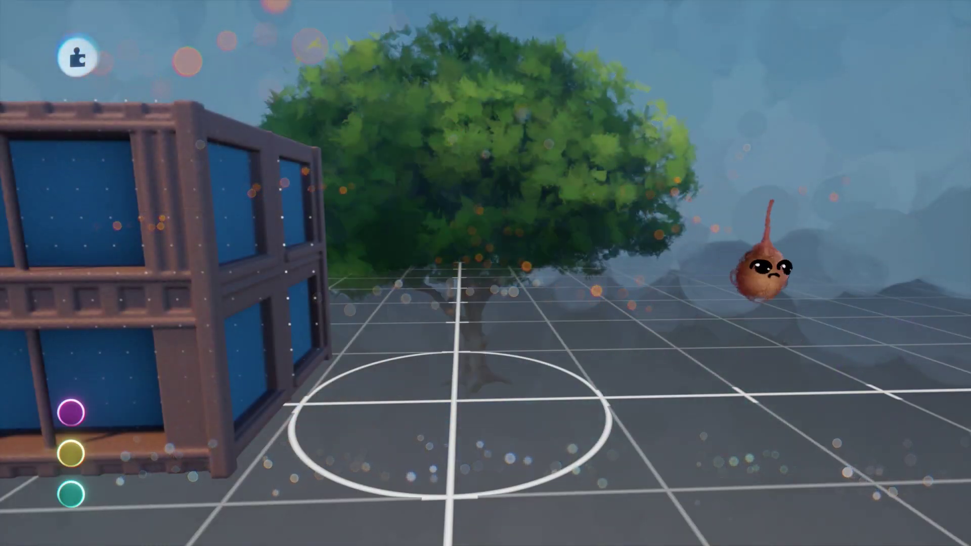
pyautogui.click(741, 240)
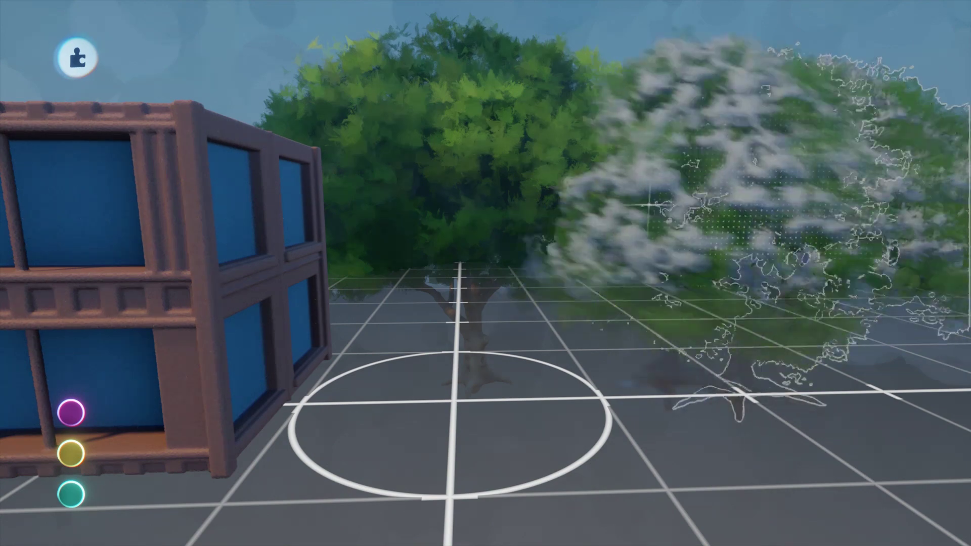
pyautogui.click(292, 57)
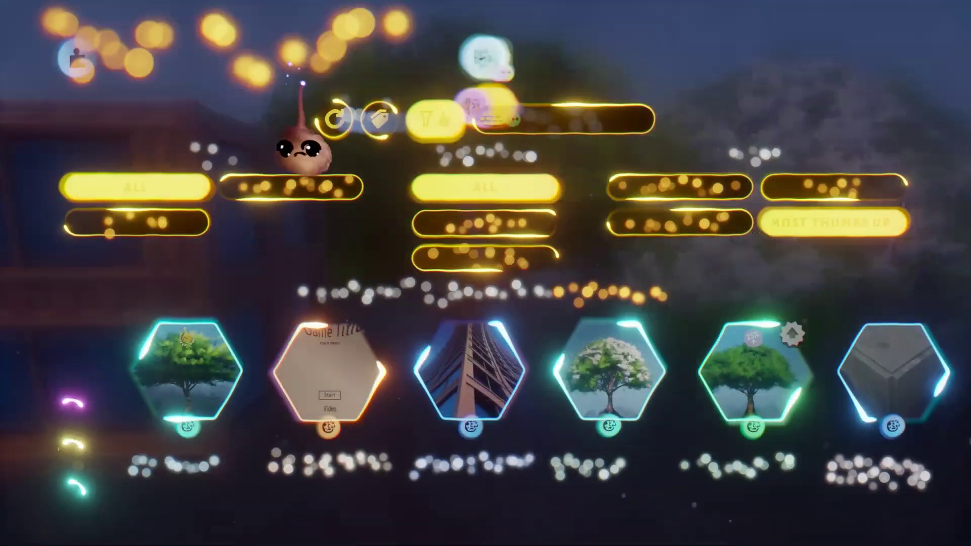
pyautogui.click(763, 391)
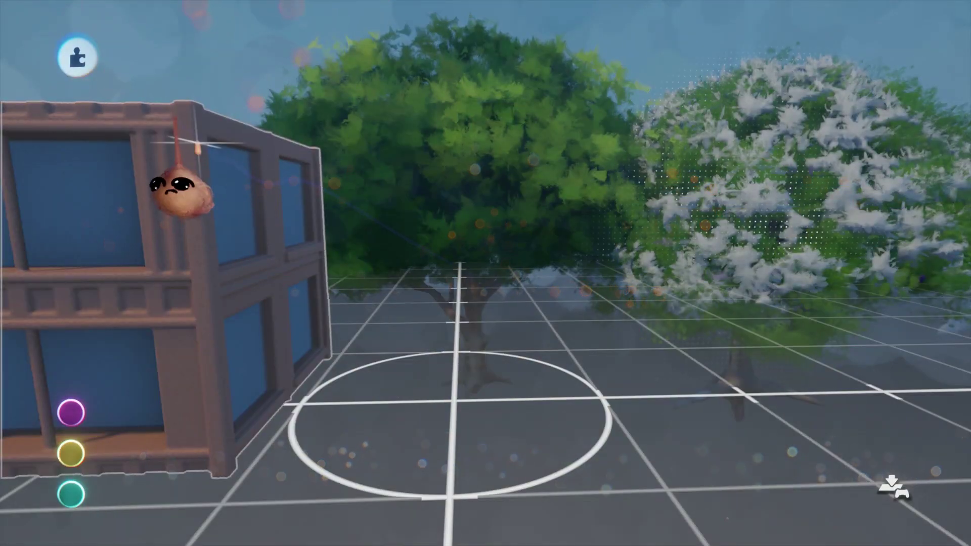
# Step: Stamp Building Block - Weathered Concrete in front of the Flowering Tree
pyautogui.moveTo(296, 68)
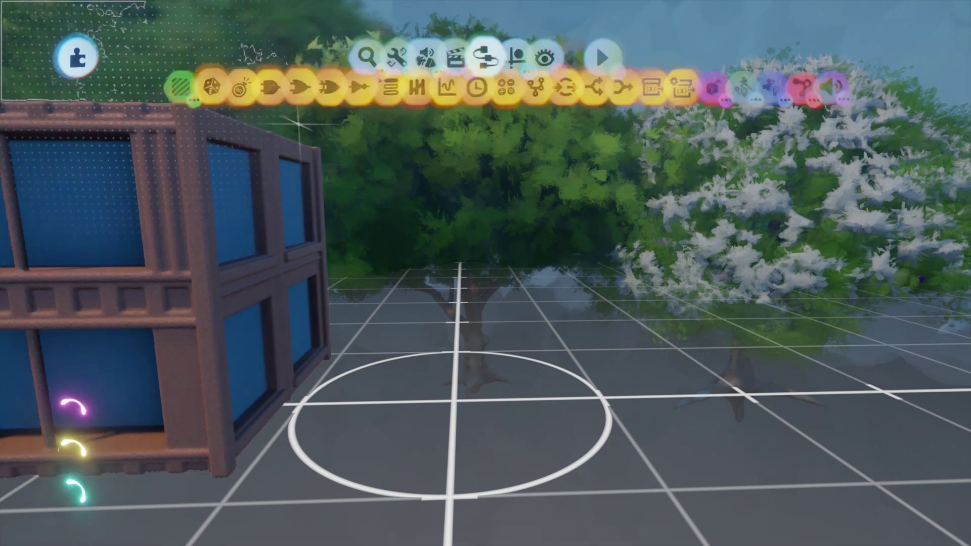
pyautogui.click(296, 67)
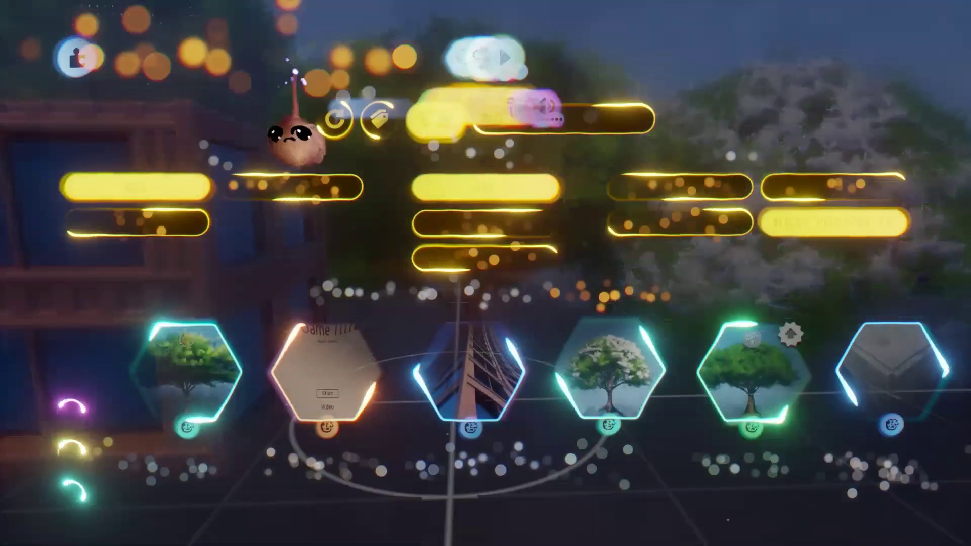
pyautogui.click(809, 420)
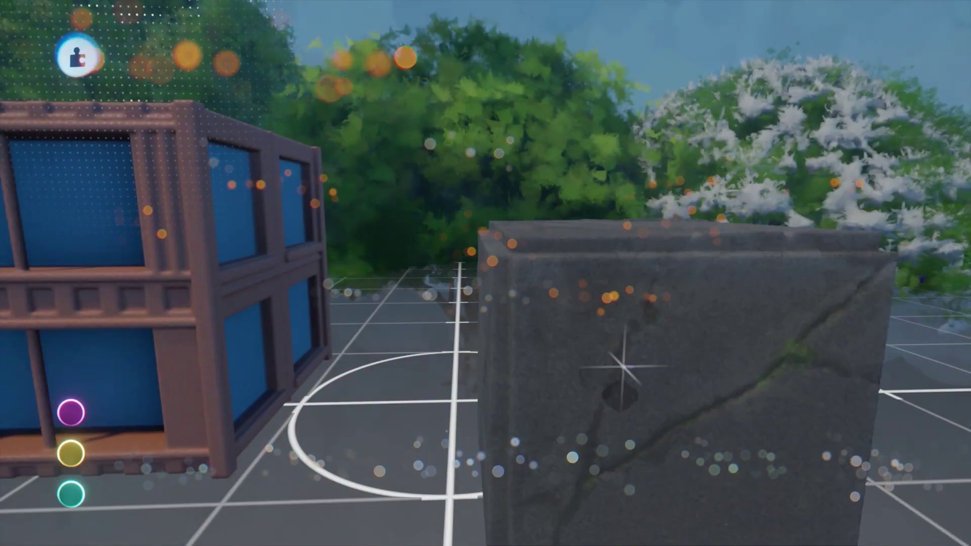
pyautogui.click(733, 294)
# Step: Find the green steam machine among the creations and stamp it between the building and the concrete block
pyautogui.moveTo(277, 66)
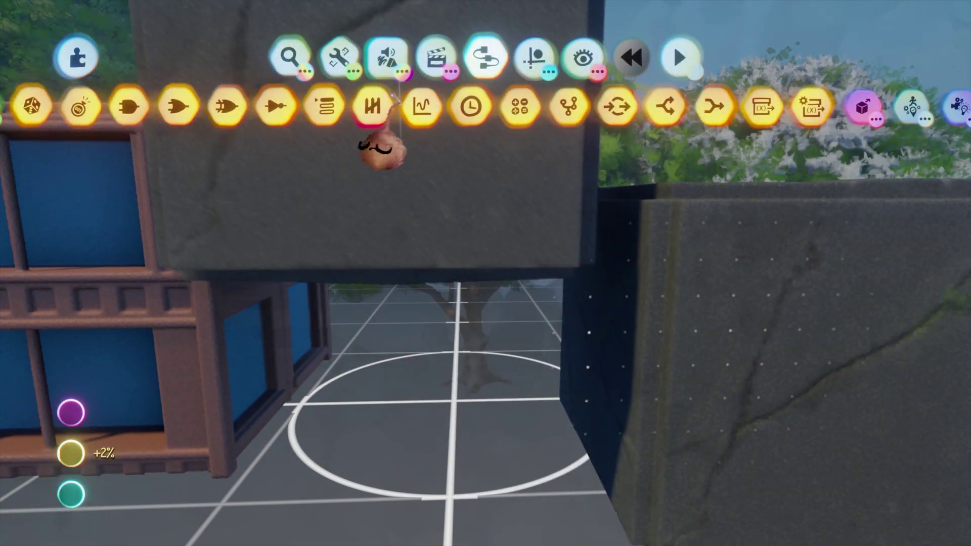
pyautogui.click(287, 56)
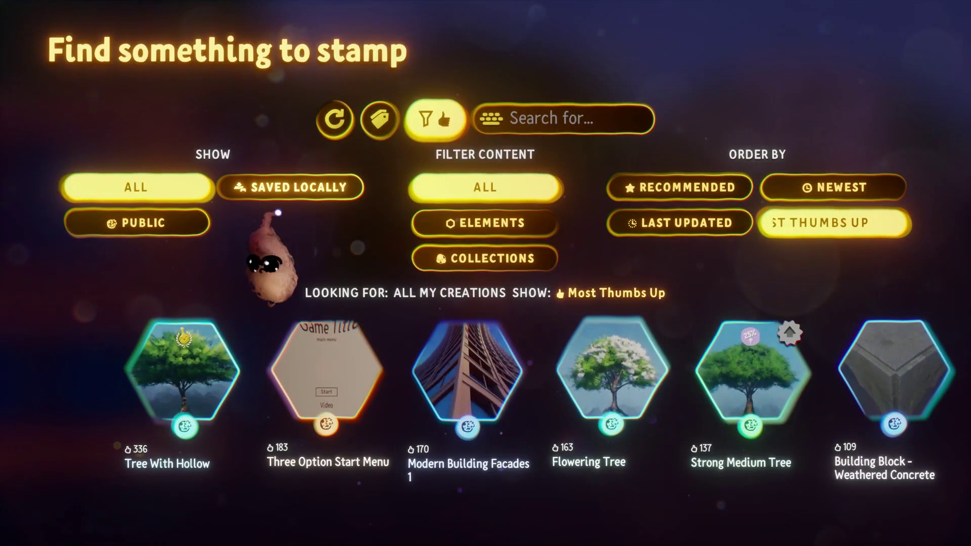
pyautogui.hscroll(5, 336, 368)
pyautogui.click(518, 380)
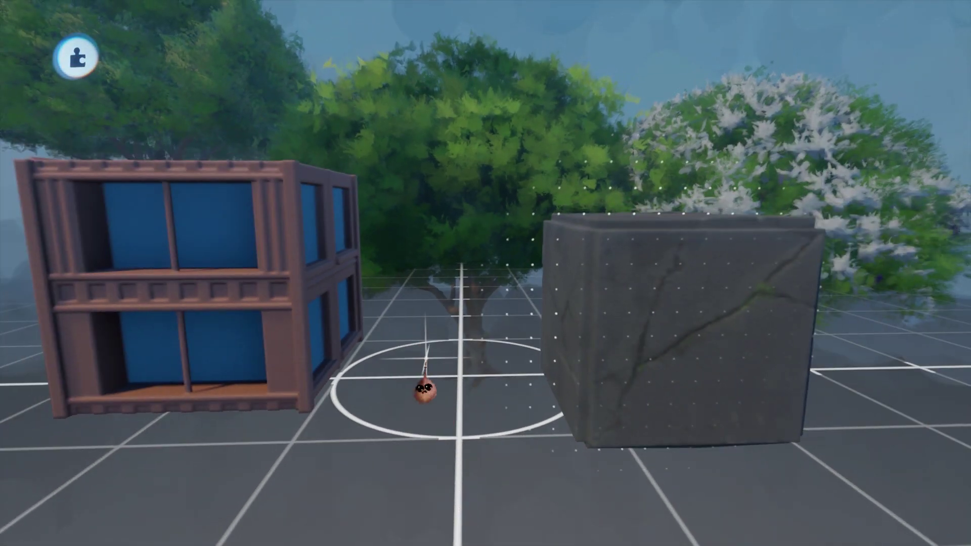
pyautogui.click(425, 354)
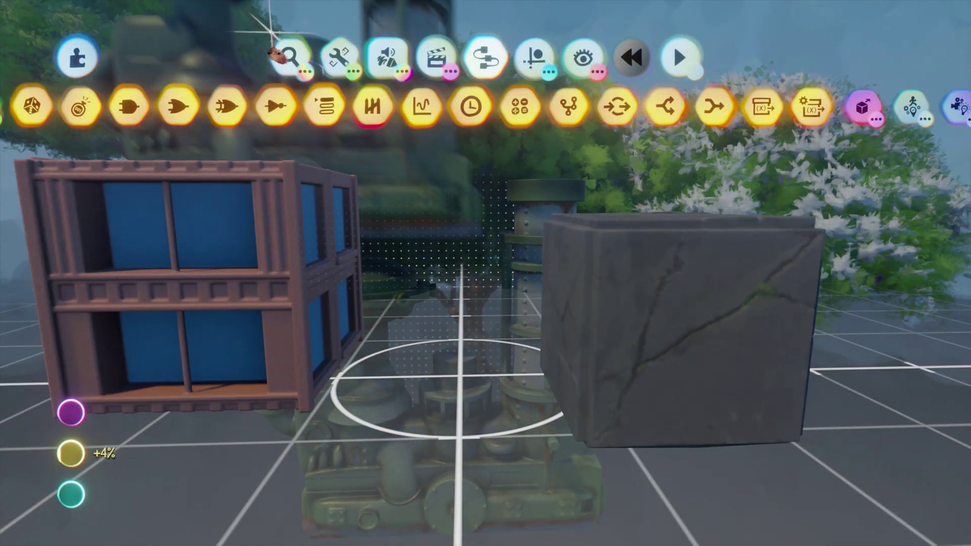
# Step: Browse the creations ordered by most thumbs up for another element to stamp
pyautogui.click(296, 57)
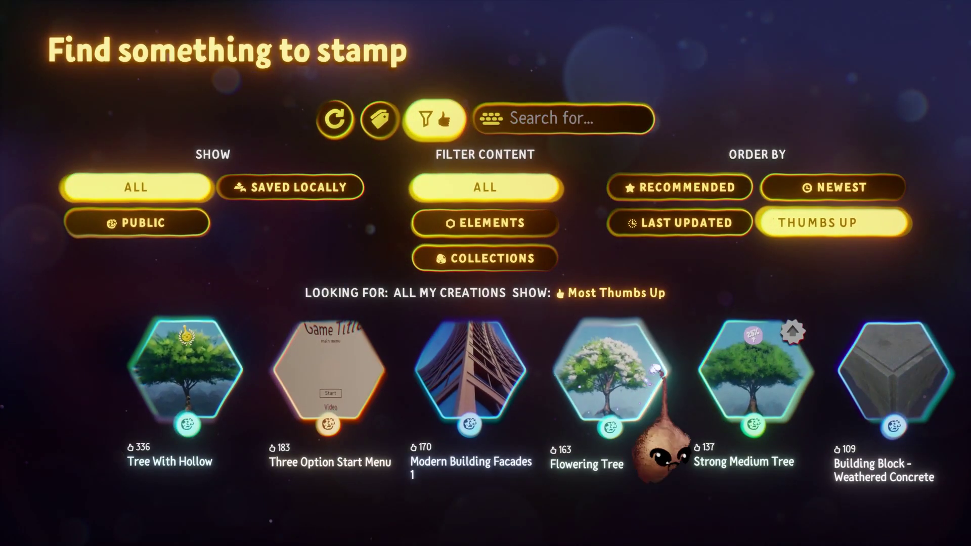
pyautogui.hscroll(6, 638, 380)
pyautogui.hscroll(5, 839, 382)
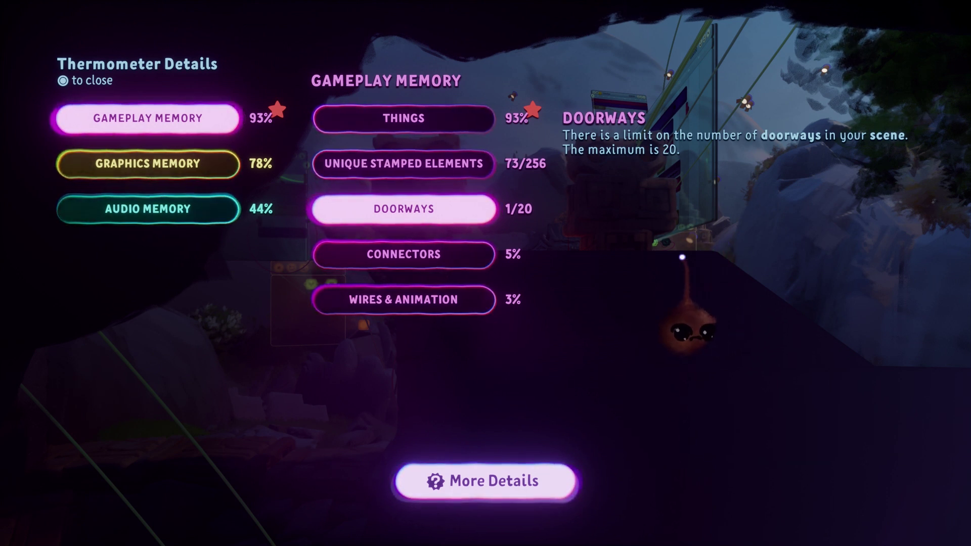
# Step: Show the details of the Connectors limit under gameplay memory
pyautogui.click(430, 251)
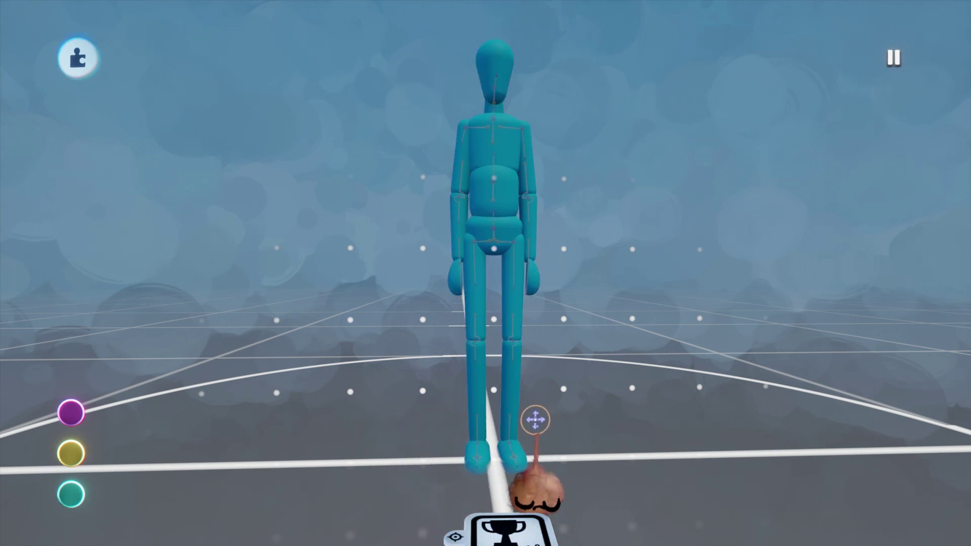
# Step: Clone the row of ten puppets upward to stack further rows above it
pyautogui.moveTo(438, 252)
pyautogui.mouseDown()
pyautogui.moveTo(553, 252)
pyautogui.moveTo(511, 253)
pyautogui.moveTo(490, 314)
pyautogui.moveTo(455, 303)
pyautogui.moveTo(455, 148)
pyautogui.mouseUp()
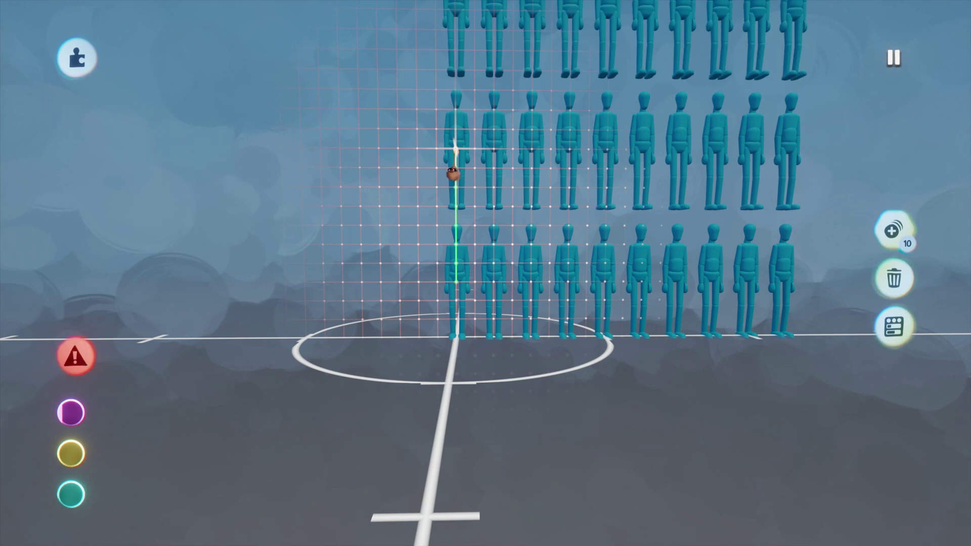
pyautogui.scroll(-5, 440, 273)
pyautogui.moveTo(347, 458); pyautogui.dragTo(325, 245, button='middle')
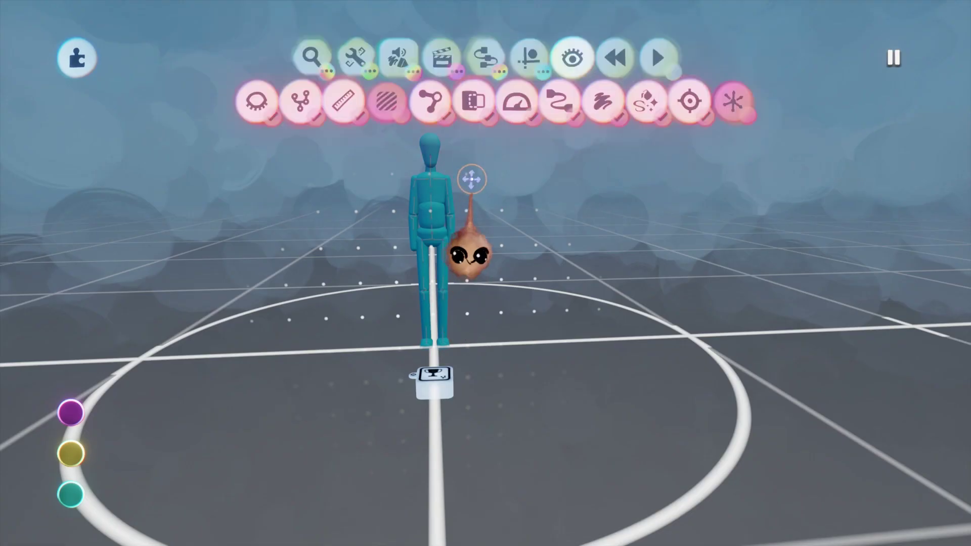
# Step: Clone the single puppet sideways at even spacing into a row of ten puppets
pyautogui.moveTo(429, 247); pyautogui.dragTo(500, 246)
pyautogui.press('Right')
pyautogui.press('Right')
pyautogui.press('Right')
pyautogui.press('Right')
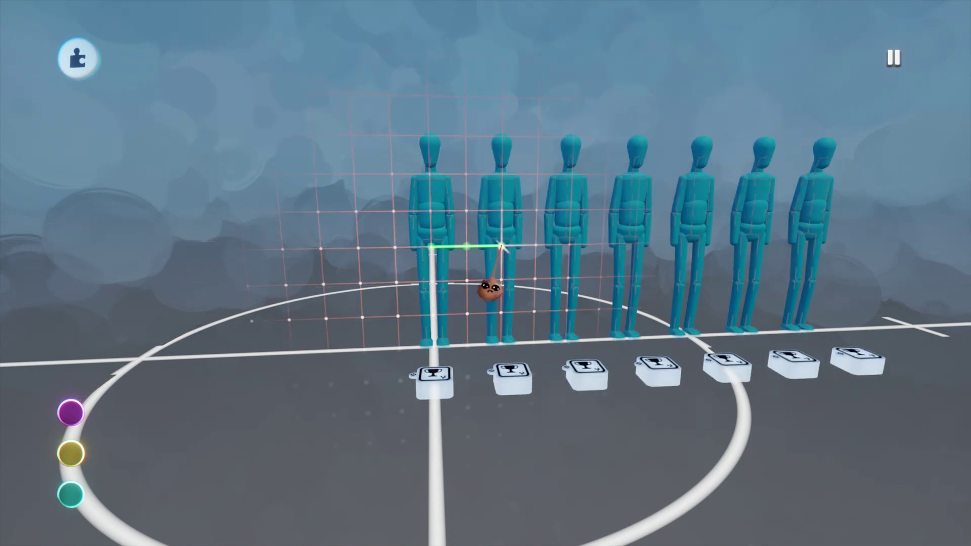
pyautogui.scroll(-3, 501, 246)
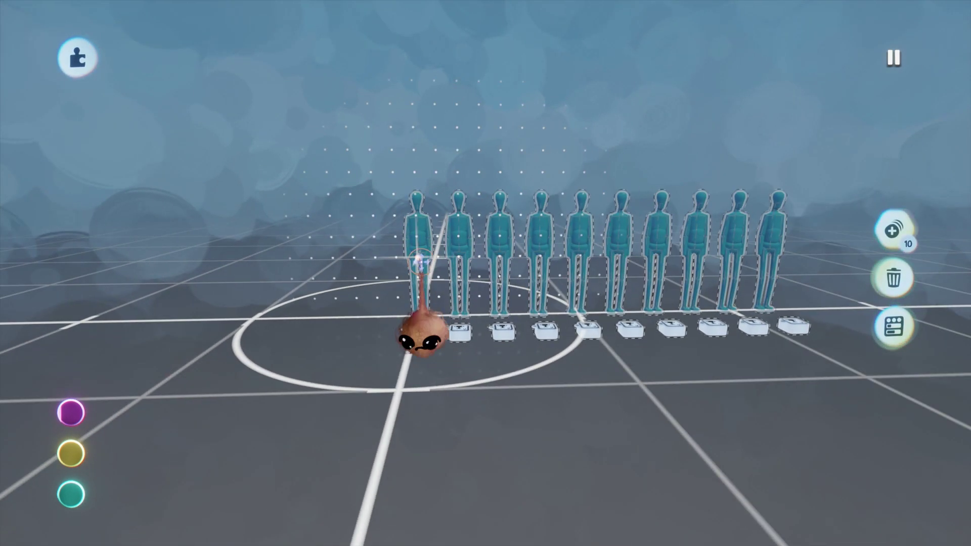
# Step: Hide the gadgets and clone the row of puppets upward until five rows of ten are stacked
pyautogui.click(462, 107)
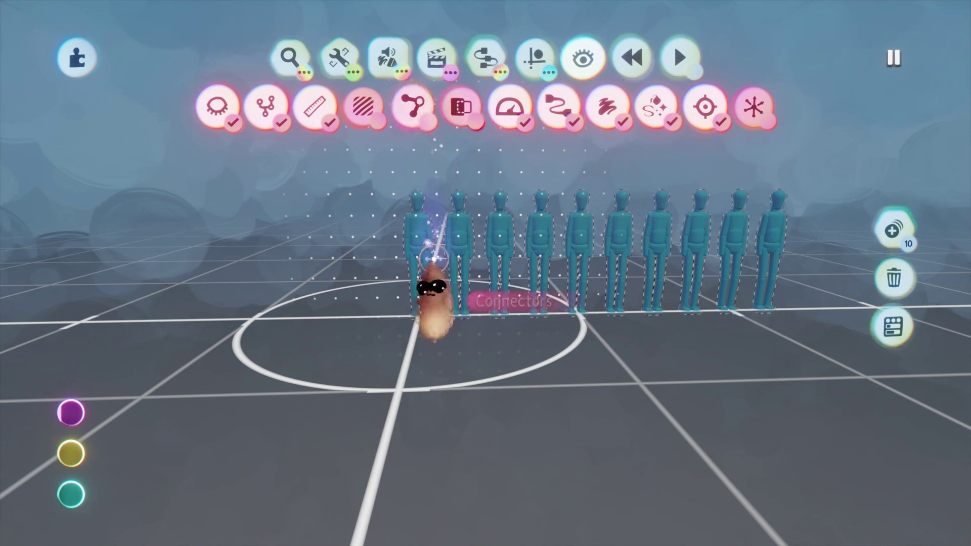
pyautogui.moveTo(397, 255); pyautogui.dragTo(392, 124)
pyautogui.hotkey('ctrl', 'z')
pyautogui.moveTo(397, 256)
pyautogui.mouseDown()
pyautogui.moveTo(388, 97)
pyautogui.moveTo(394, 228)
pyautogui.moveTo(373, 460)
pyautogui.moveTo(410, 280)
pyautogui.mouseUp()
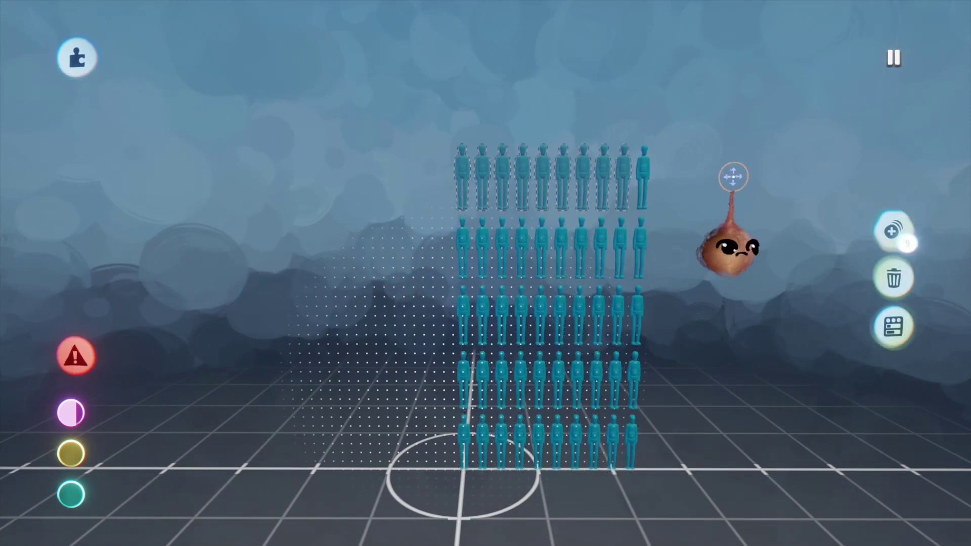
# Step: Clone puppets to the left of the stack: ten beside each of the top two rows and three beside the third
pyautogui.moveTo(623, 197)
pyautogui.mouseDown()
pyautogui.moveTo(162, 187)
pyautogui.moveTo(216, 227)
pyautogui.moveTo(352, 234)
pyautogui.mouseUp()
pyautogui.moveTo(353, 195)
pyautogui.mouseDown()
pyautogui.moveTo(358, 307)
pyautogui.moveTo(354, 283)
pyautogui.mouseUp()
pyautogui.moveTo(332, 227)
pyautogui.mouseDown()
pyautogui.moveTo(350, 257)
pyautogui.moveTo(332, 230)
pyautogui.mouseUp()
pyautogui.moveTo(433, 252)
pyautogui.mouseDown()
pyautogui.moveTo(433, 319)
pyautogui.moveTo(391, 315)
pyautogui.mouseUp()
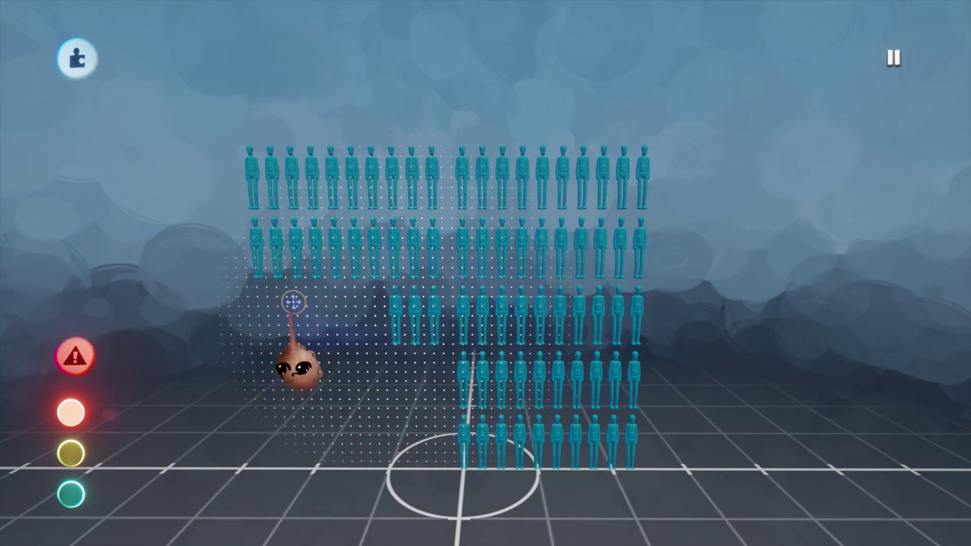
# Step: Save this version of Test2 and close the save summary
pyautogui.moveTo(78, 431)
pyautogui.press('Escape')
pyautogui.click(617, 381)
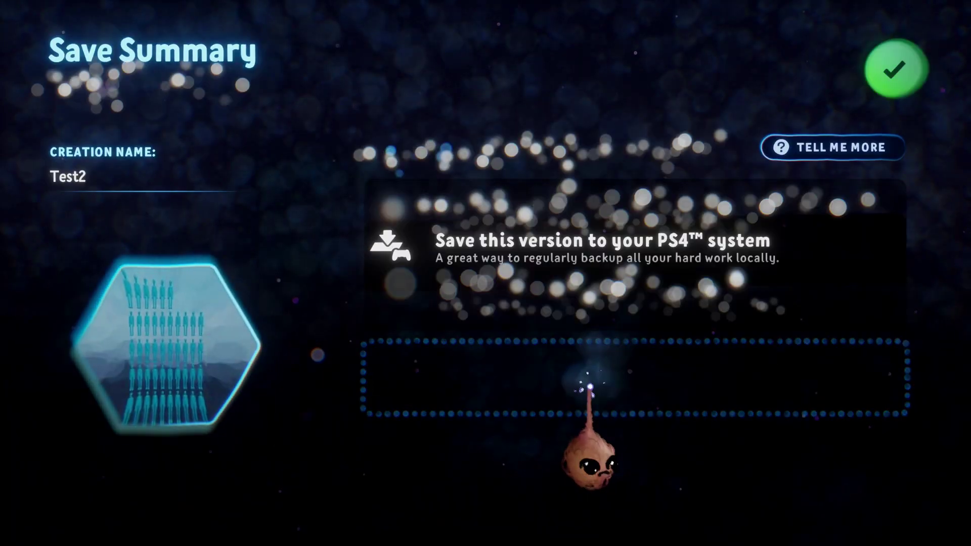
pyautogui.click(893, 64)
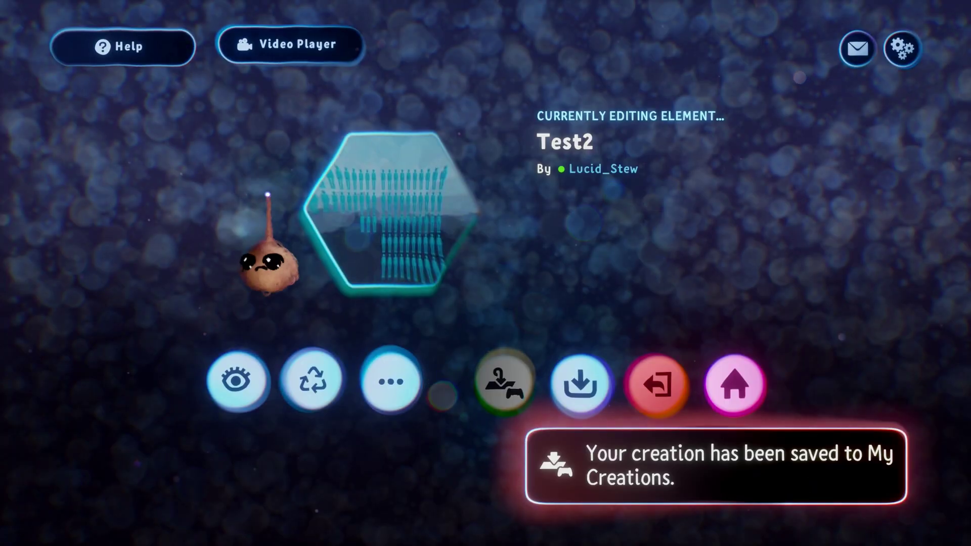
pyautogui.press('Escape')
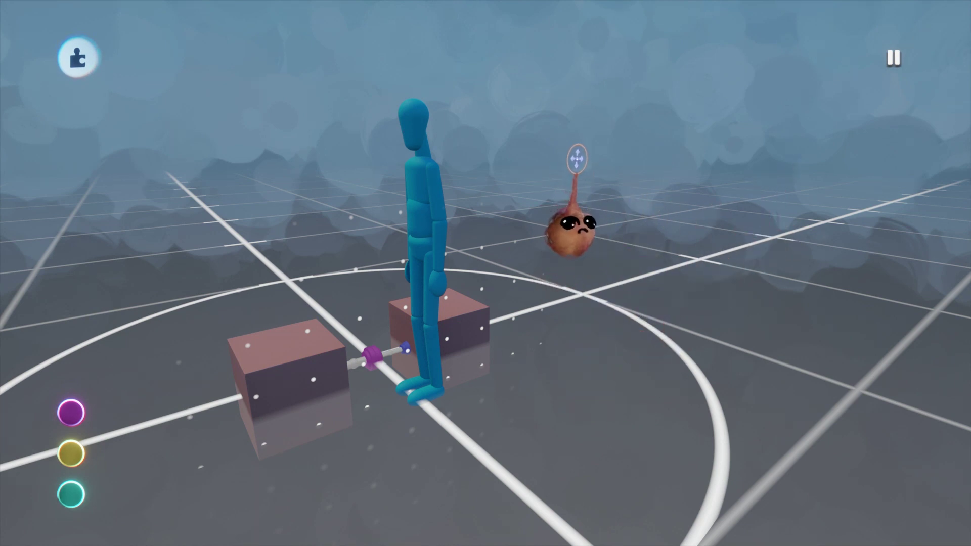
# Step: Select the puppet, both red blocks and the connector between them together
pyautogui.moveTo(571, 230); pyautogui.dragTo(501, 233, button='middle')
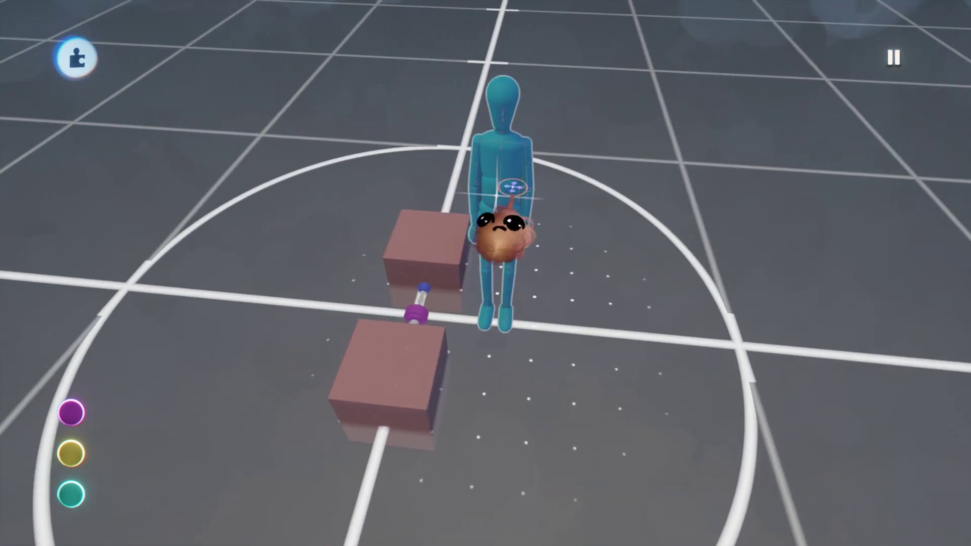
pyautogui.click(513, 187)
pyautogui.click(394, 402)
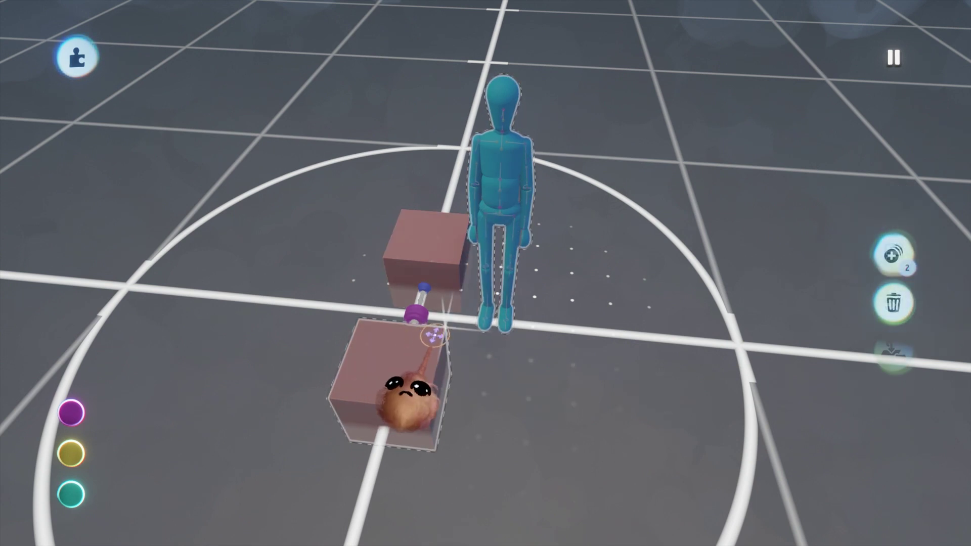
pyautogui.click(441, 272)
pyautogui.moveTo(442, 288); pyautogui.dragTo(496, 335, button='middle')
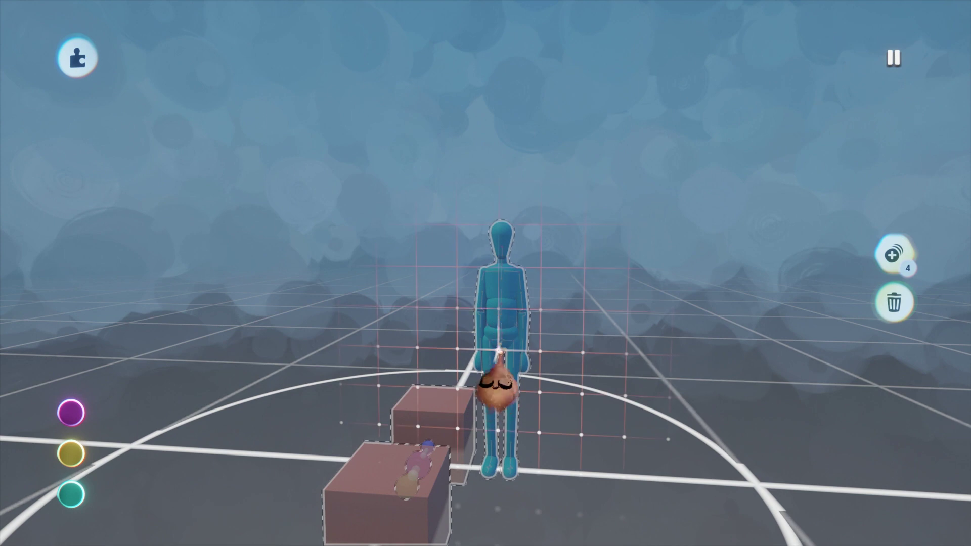
# Step: Clone the selected puppet, blocks and connector sideways into a row of ten evenly spaced sets
pyautogui.moveTo(499, 350)
pyautogui.mouseDown()
pyautogui.moveTo(526, 351)
pyautogui.moveTo(518, 351)
pyautogui.mouseUp()
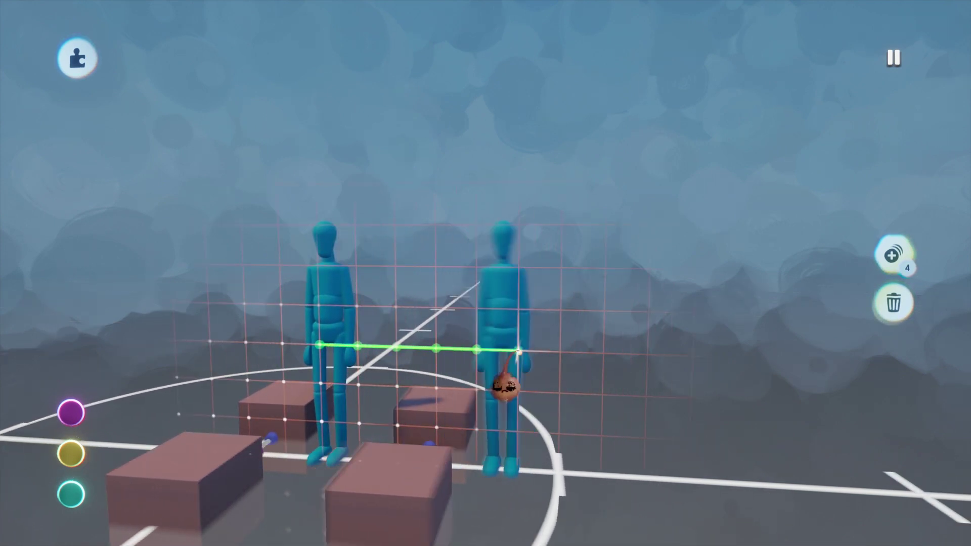
pyautogui.click(519, 351)
pyautogui.click(519, 352)
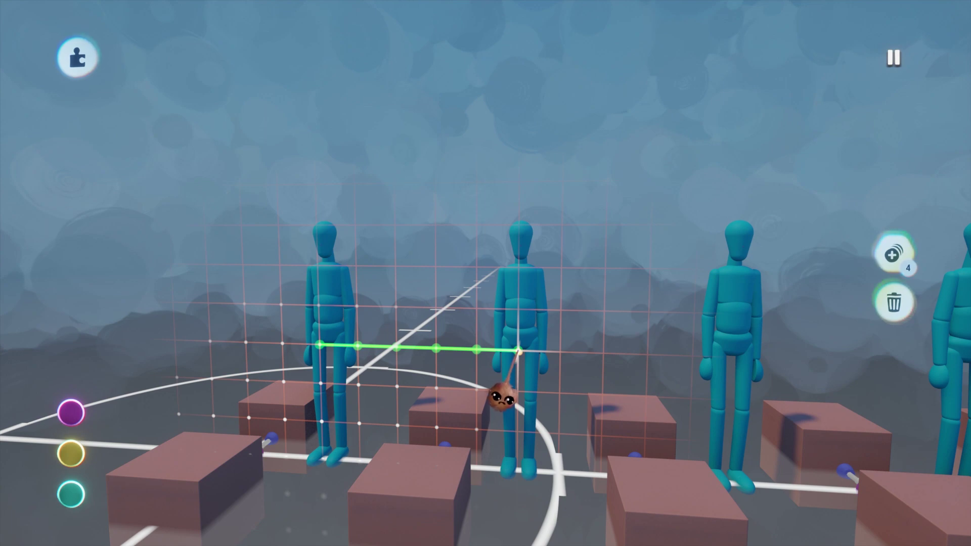
# Step: Clone the whole row of puppet, block and connector sets three times alongside itself to make four rows
pyautogui.moveTo(500, 367)
pyautogui.mouseDown(button='middle')
pyautogui.moveTo(505, 434)
pyautogui.moveTo(492, 414)
pyautogui.moveTo(492, 449)
pyautogui.moveTo(456, 423)
pyautogui.mouseUp(button='middle')
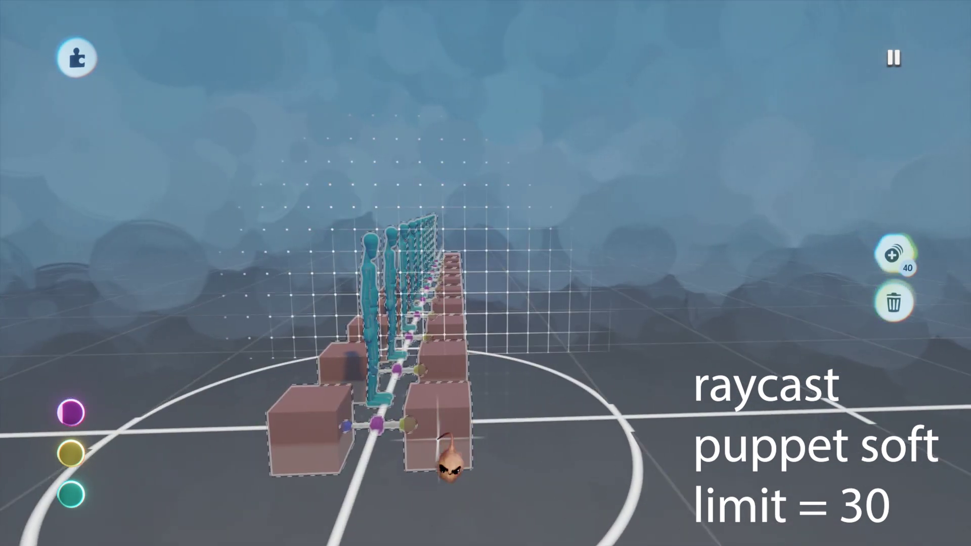
pyautogui.moveTo(439, 425); pyautogui.dragTo(441, 439)
pyautogui.moveTo(464, 463); pyautogui.dragTo(465, 461, button='middle')
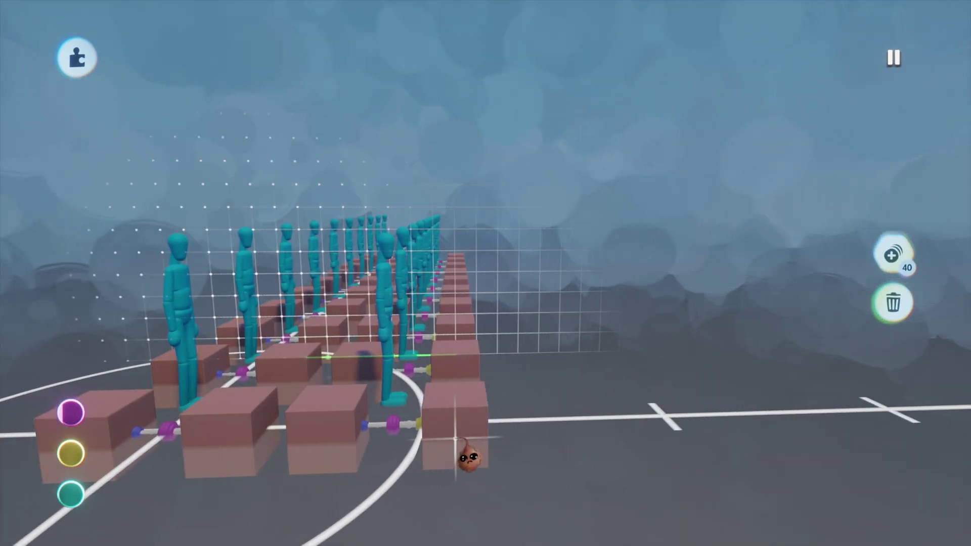
pyautogui.click(455, 439)
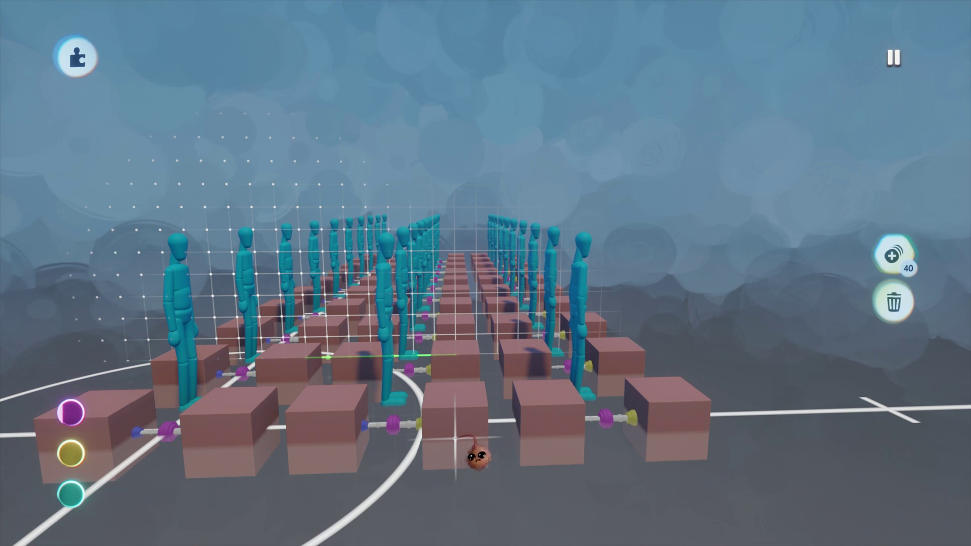
pyautogui.click(475, 454)
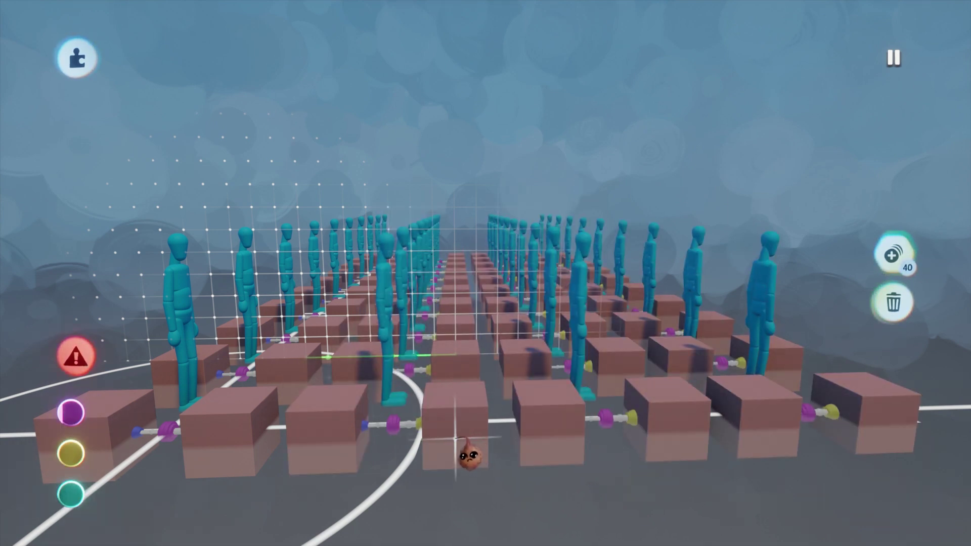
pyautogui.click(457, 438)
# Step: Check the gameplay memory thermometer and the cloned rows, and undo the last two operations
pyautogui.moveTo(96, 423)
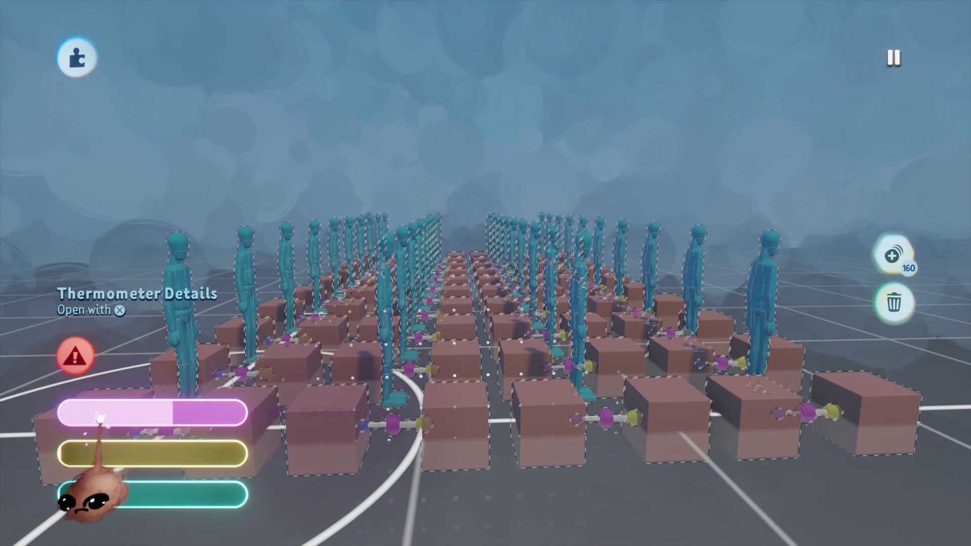
pyautogui.moveTo(196, 308); pyautogui.dragTo(314, 421, button='middle')
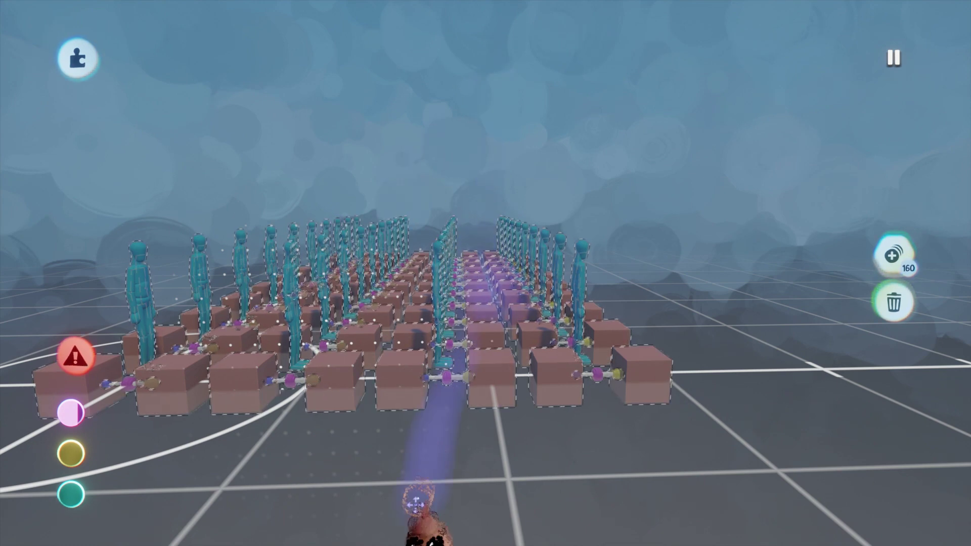
pyautogui.moveTo(415, 504); pyautogui.dragTo(455, 463, button='middle')
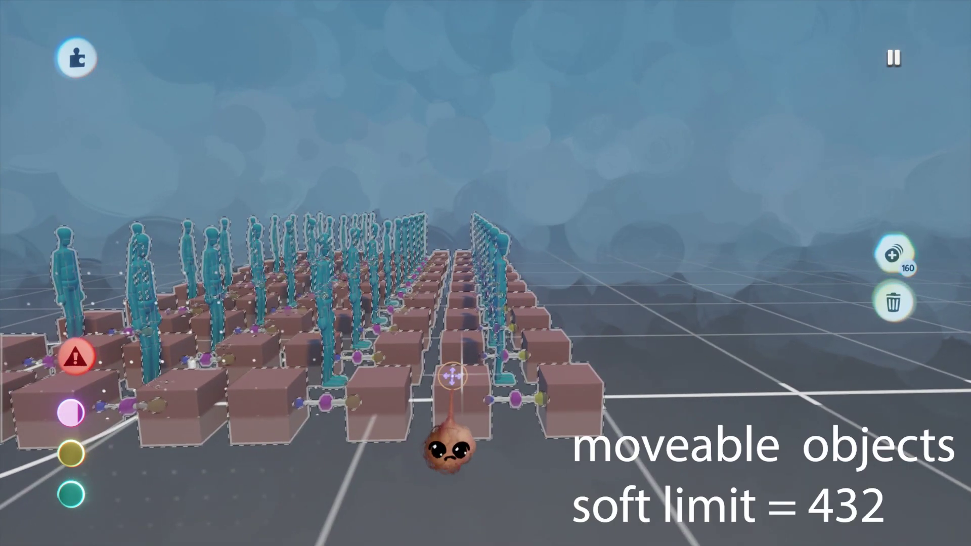
pyautogui.moveTo(488, 405); pyautogui.dragTo(500, 426, button='middle')
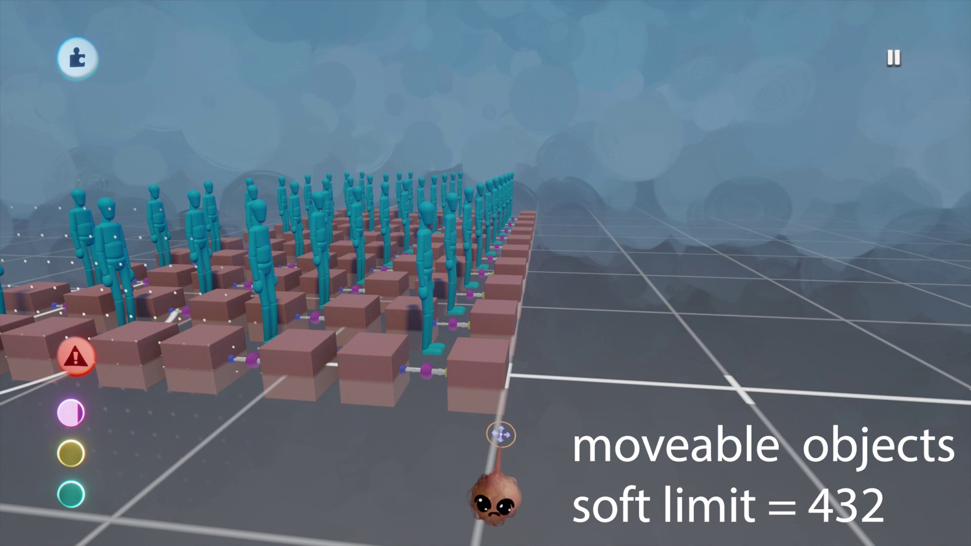
pyautogui.hotkey('ctrl', 'z')
pyautogui.moveTo(494, 433)
pyautogui.mouseDown(button='middle')
pyautogui.moveTo(481, 440)
pyautogui.moveTo(490, 450)
pyautogui.mouseUp(button='middle')
pyautogui.hotkey('ctrl', 'z')
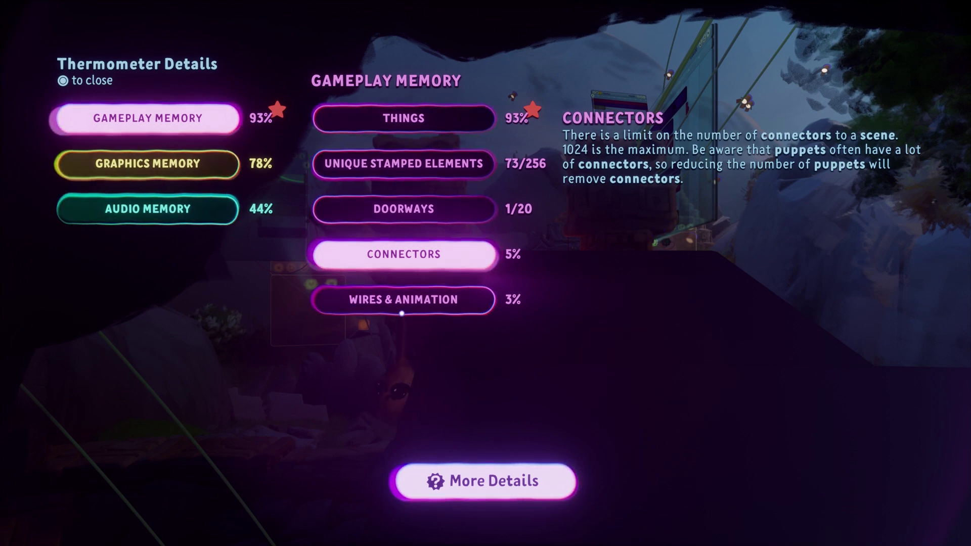
# Step: Show the details of the Wires & Animation limit under gameplay memory
pyautogui.click(403, 306)
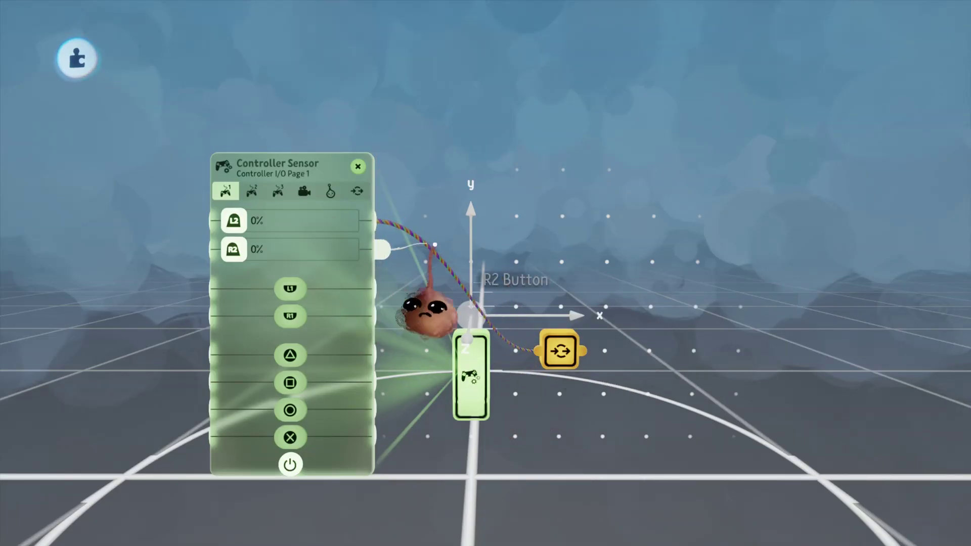
# Step: Wire the Controller Sensor's R2, L1, R1, Triangle, Square, Circle and Cross outputs to the input of the yellow gadget
pyautogui.moveTo(435, 245); pyautogui.dragTo(537, 351)
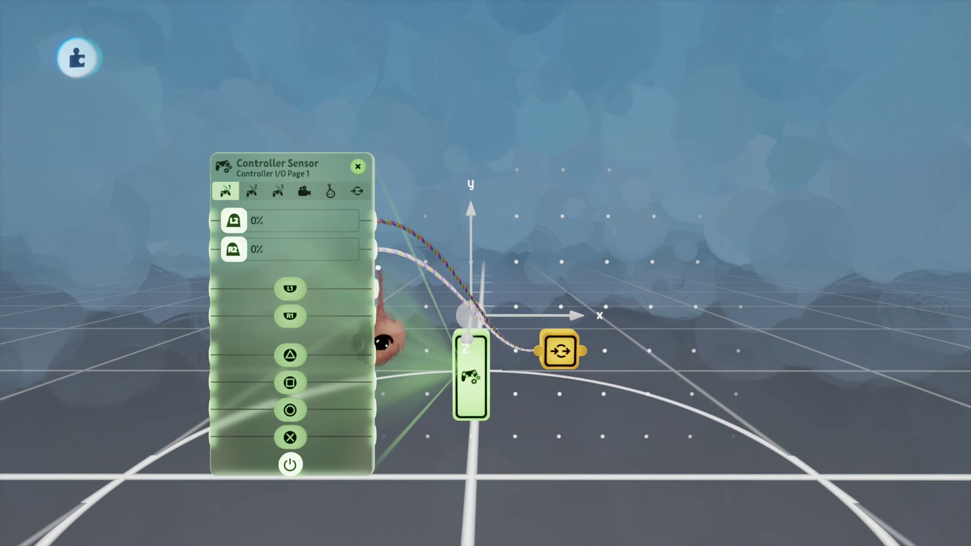
pyautogui.moveTo(382, 289); pyautogui.dragTo(537, 350)
pyautogui.moveTo(383, 316); pyautogui.dragTo(537, 350)
pyautogui.moveTo(387, 357); pyautogui.dragTo(537, 350)
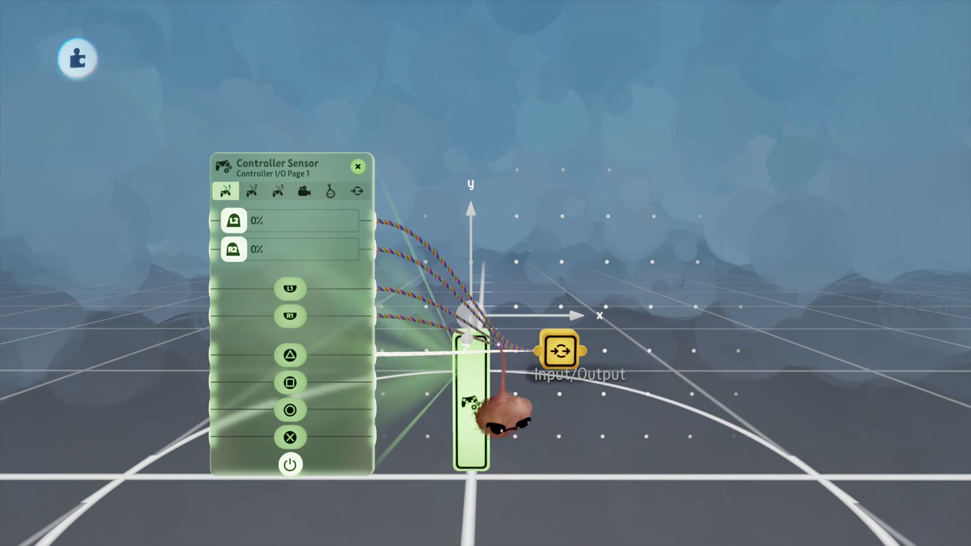
pyautogui.moveTo(384, 381); pyautogui.dragTo(537, 350)
pyautogui.moveTo(383, 409); pyautogui.dragTo(537, 350)
pyautogui.moveTo(382, 437); pyautogui.dragTo(537, 350)
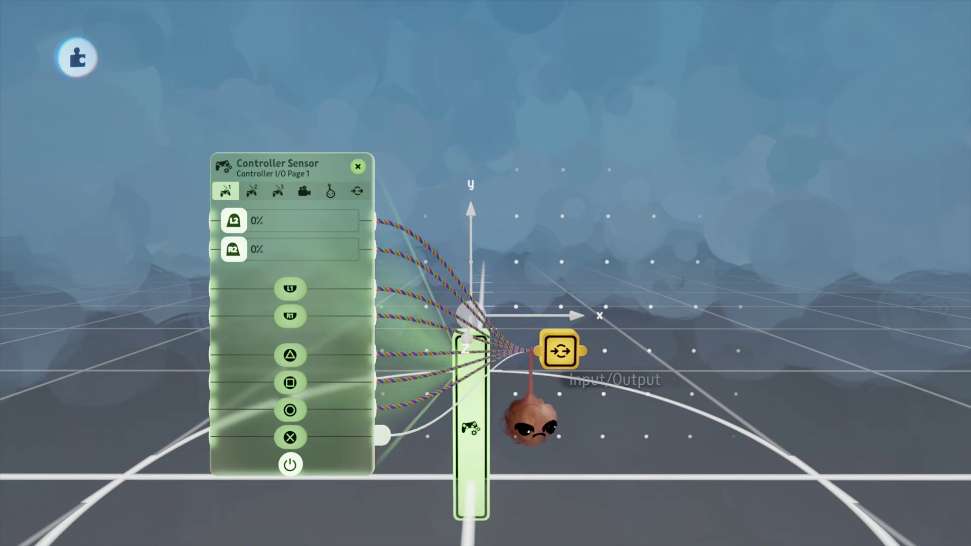
# Step: Wire the Controller Sensor's Controller I/O Page 2 outputs to the input of the yellow node
pyautogui.click(251, 191)
pyautogui.moveTo(382, 221); pyautogui.dragTo(538, 351)
pyautogui.moveTo(382, 313); pyautogui.dragTo(537, 350)
pyautogui.moveTo(379, 379); pyautogui.dragTo(537, 350)
pyautogui.moveTo(379, 406); pyautogui.dragTo(536, 350)
# Step: Wire the Controller Sensor's Controller I/O Page 3 and Camera Properties outputs to the input of the yellow node
pyautogui.click(277, 191)
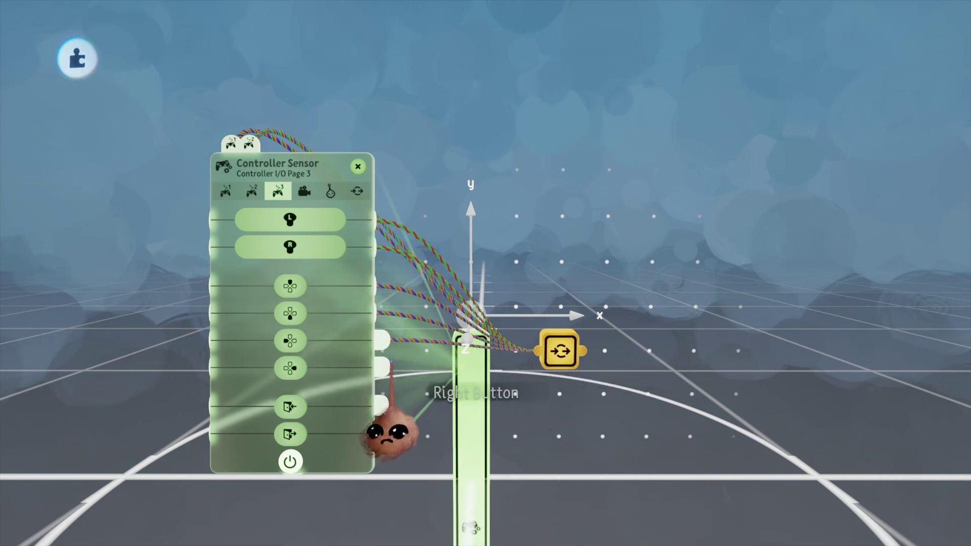
pyautogui.click(304, 191)
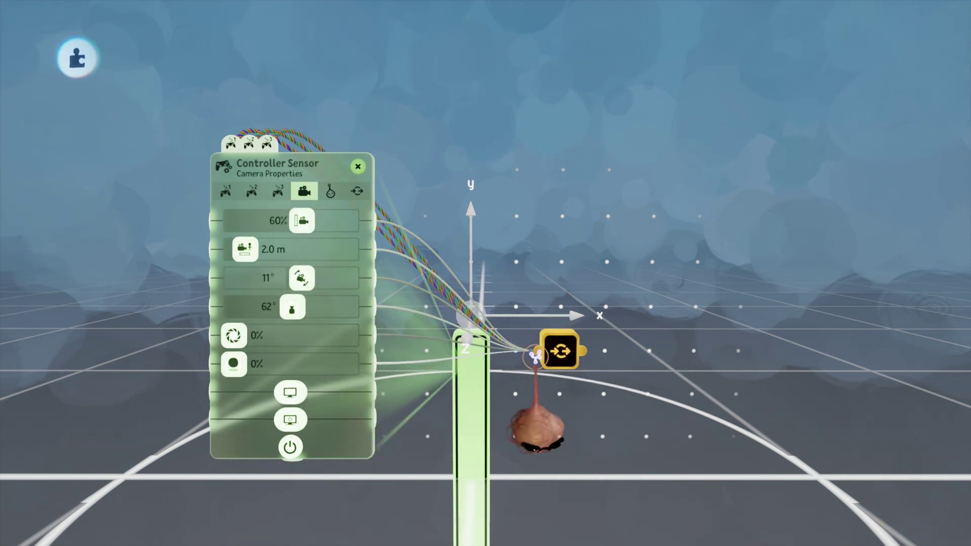
pyautogui.moveTo(376, 392); pyautogui.dragTo(536, 351)
pyautogui.moveTo(375, 419); pyautogui.dragTo(536, 350)
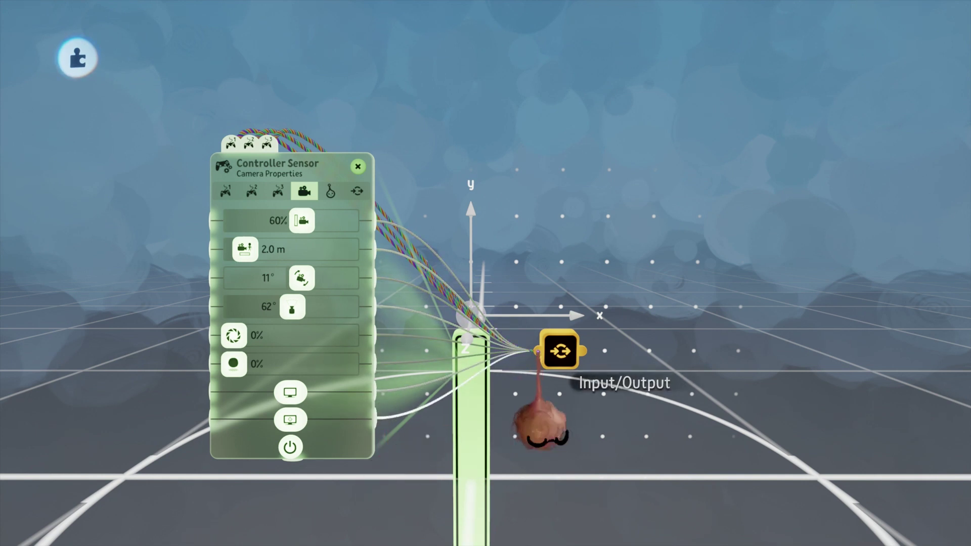
# Step: Wire the sensor's Important Properties and Miscellaneous I/O outputs to the yellow node's input, and close the sensor's settings
pyautogui.click(330, 191)
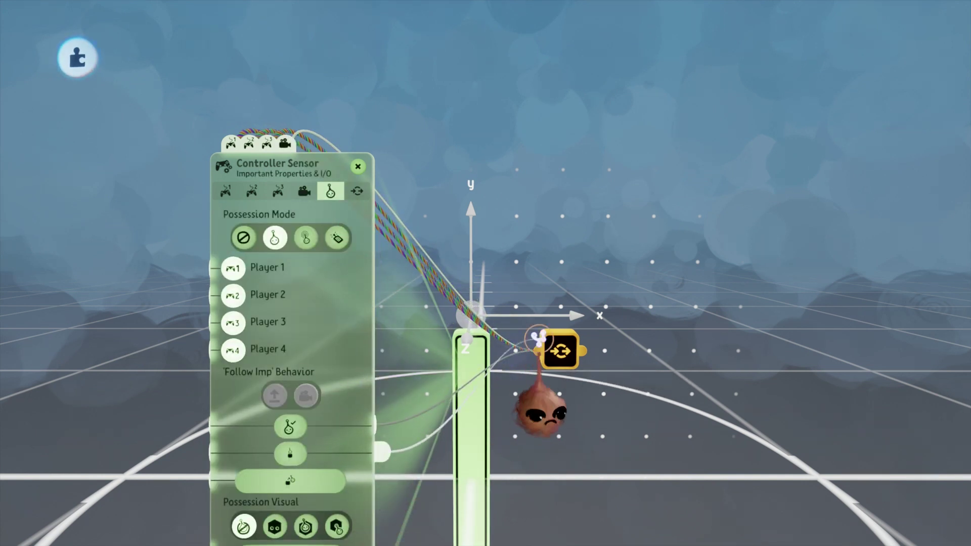
pyautogui.click(357, 191)
pyautogui.moveTo(376, 219); pyautogui.dragTo(545, 351)
pyautogui.moveTo(375, 247); pyautogui.dragTo(549, 351)
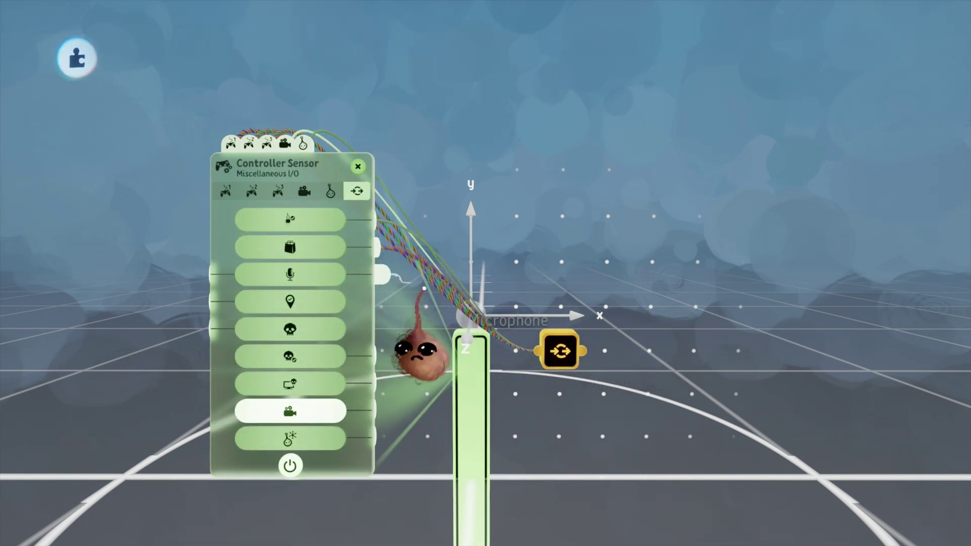
pyautogui.moveTo(423, 289); pyautogui.dragTo(537, 351)
pyautogui.moveTo(380, 356); pyautogui.dragTo(548, 353)
pyautogui.moveTo(382, 383); pyautogui.dragTo(537, 351)
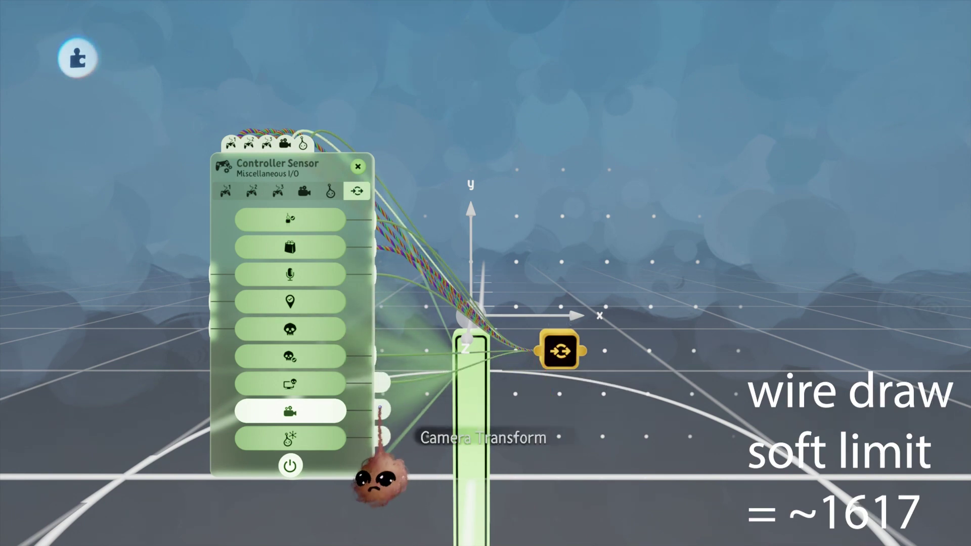
pyautogui.moveTo(381, 410); pyautogui.dragTo(548, 354)
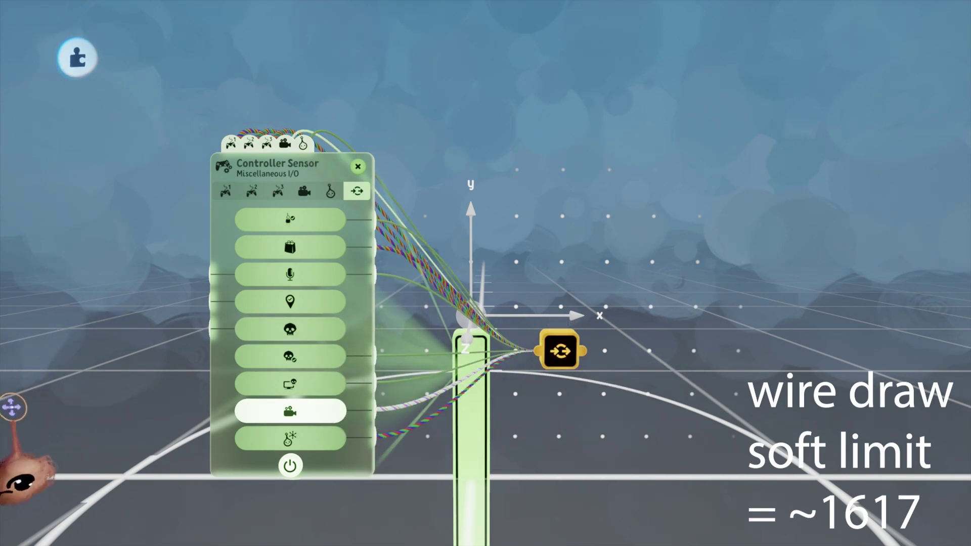
pyautogui.press('Escape')
# Step: Select the Controller Sensor together with its wired node and clone the pair repeatedly into a row
pyautogui.moveTo(470, 288); pyautogui.dragTo(448, 82)
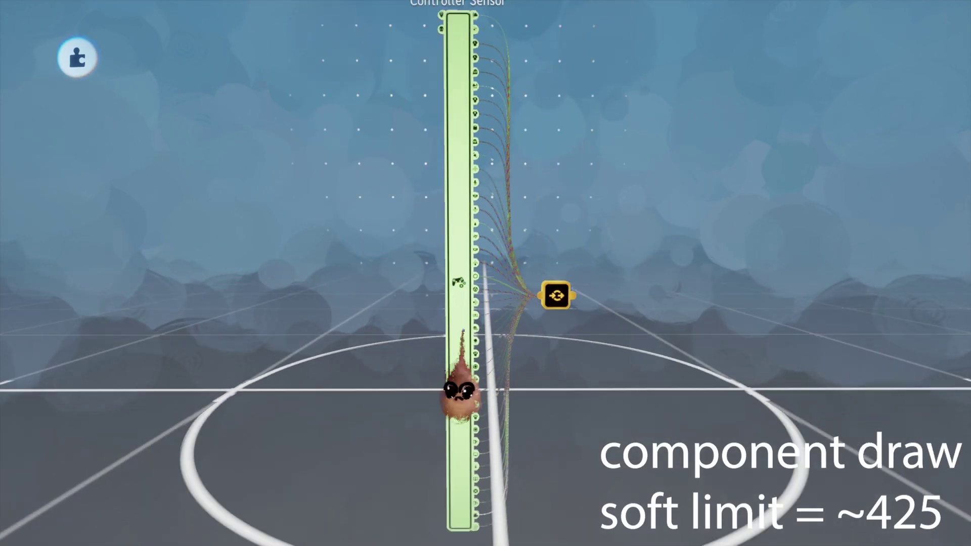
pyautogui.scroll(-5, 463, 330)
pyautogui.click(449, 276)
pyautogui.click(501, 286)
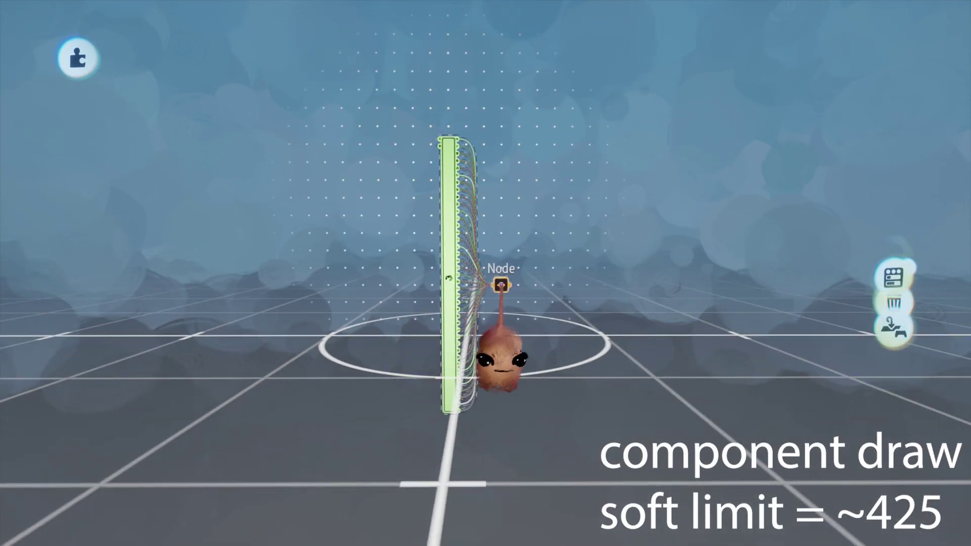
pyautogui.moveTo(449, 281)
pyautogui.mouseDown()
pyautogui.moveTo(505, 319)
pyautogui.moveTo(529, 297)
pyautogui.moveTo(520, 291)
pyautogui.moveTo(535, 299)
pyautogui.mouseUp()
pyautogui.press('Right')
pyautogui.press('Right')
pyautogui.press('Right')
pyautogui.press('Right')
pyautogui.press('Right')
pyautogui.moveTo(535, 299)
pyautogui.mouseDown(button='middle')
pyautogui.moveTo(478, 324)
pyautogui.moveTo(479, 305)
pyautogui.mouseUp(button='middle')
# Step: Clone the row of wired Controller Sensors repeatedly alongside itself, and clone the resulting block once more
pyautogui.moveTo(465, 379); pyautogui.dragTo(544, 325)
pyautogui.press('Right')
pyautogui.press('Right')
pyautogui.press('Right')
pyautogui.press('Right')
pyautogui.press('Right')
pyautogui.press('Right')
pyautogui.moveTo(503, 397); pyautogui.dragTo(474, 431, button='middle')
pyautogui.moveTo(475, 431)
pyautogui.mouseDown()
pyautogui.moveTo(487, 418)
pyautogui.moveTo(490, 108)
pyautogui.moveTo(495, 141)
pyautogui.mouseUp()
pyautogui.press('Right')
pyautogui.moveTo(461, 387)
pyautogui.mouseDown(button='middle')
pyautogui.moveTo(448, 517)
pyautogui.moveTo(434, 520)
pyautogui.mouseUp(button='middle')
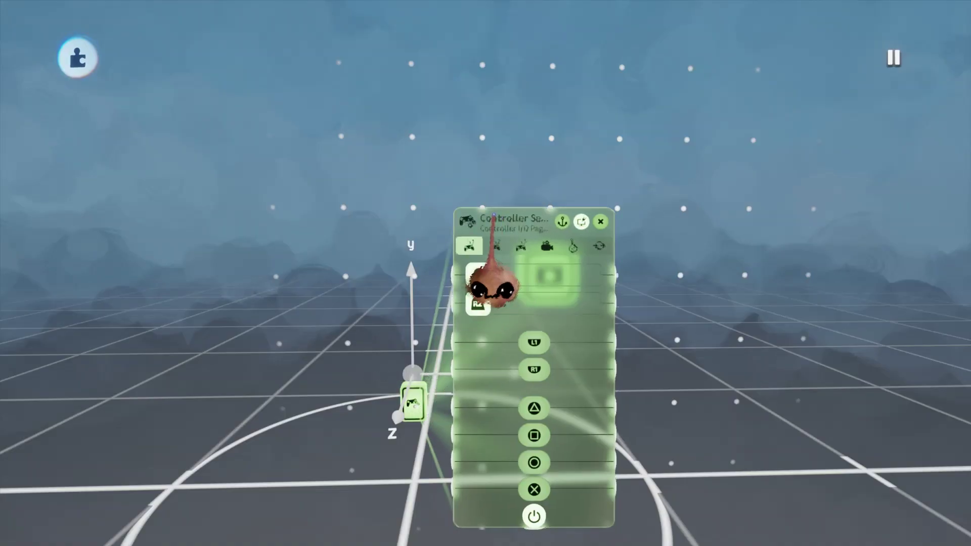
# Step: Move the new Controller Sensor's settings aside, delete the existing action recorder and add a fresh Action Recorder
pyautogui.moveTo(490, 223); pyautogui.dragTo(225, 90)
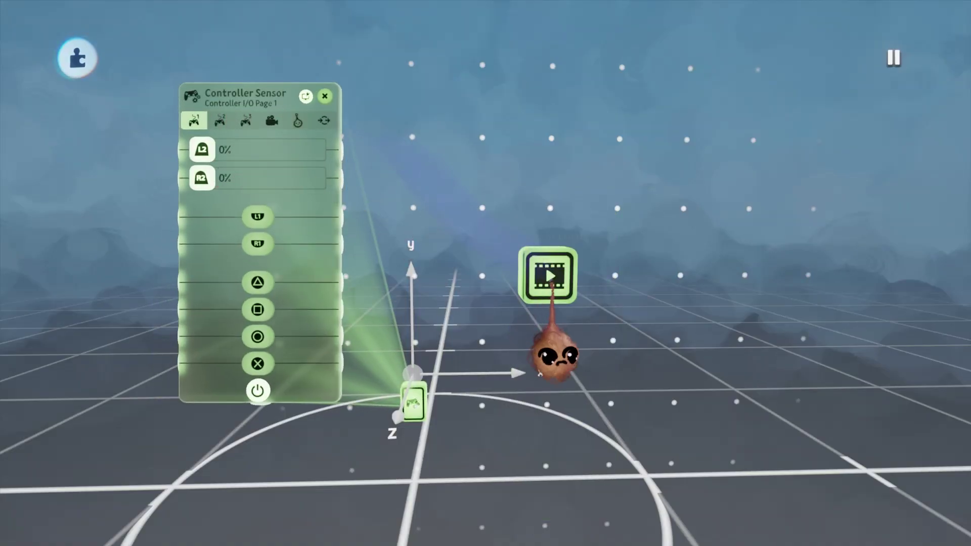
pyautogui.press('Delete')
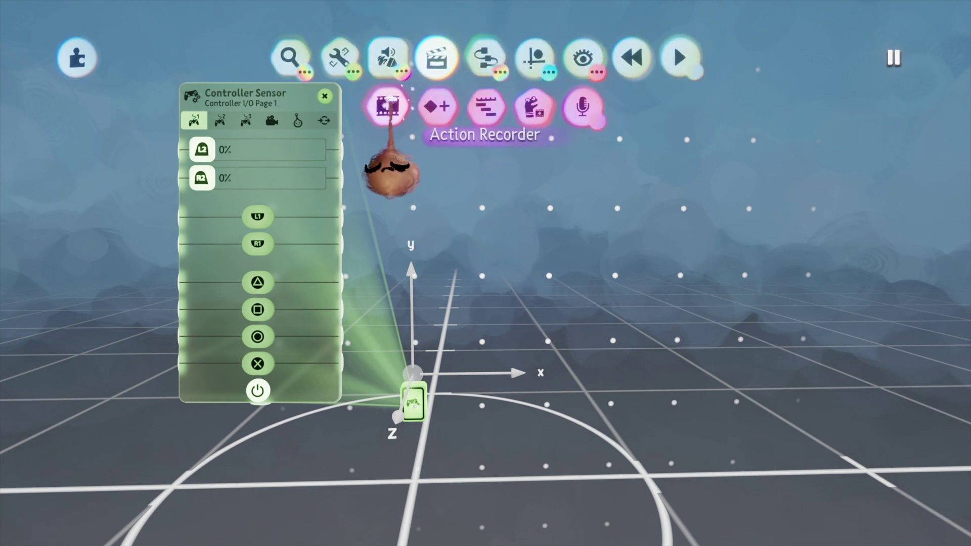
pyautogui.click(388, 107)
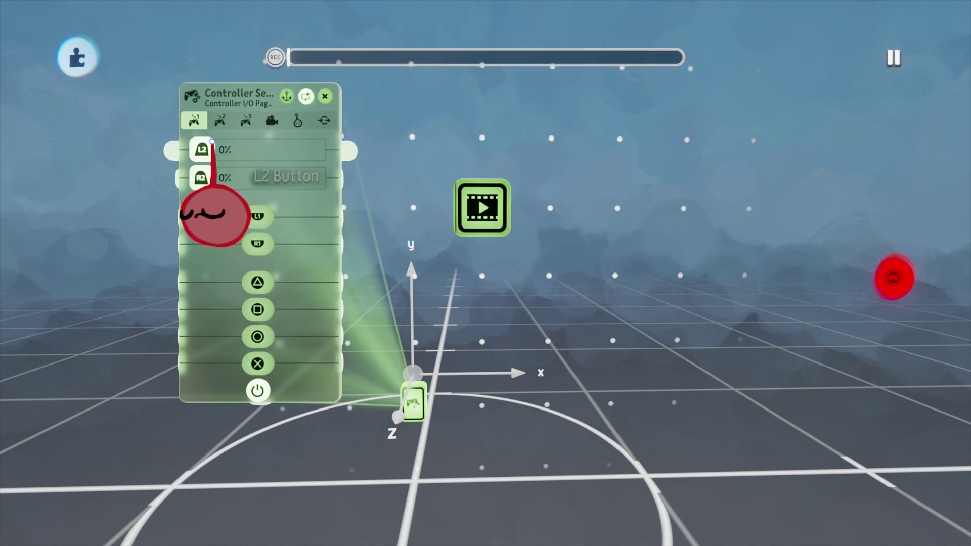
# Step: Record changes to the Controller Sensor's I/O pages, setting L2 to 36% and switching on Triangle, the stick buttons and the directional buttons
pyautogui.moveTo(213, 148); pyautogui.dragTo(261, 148)
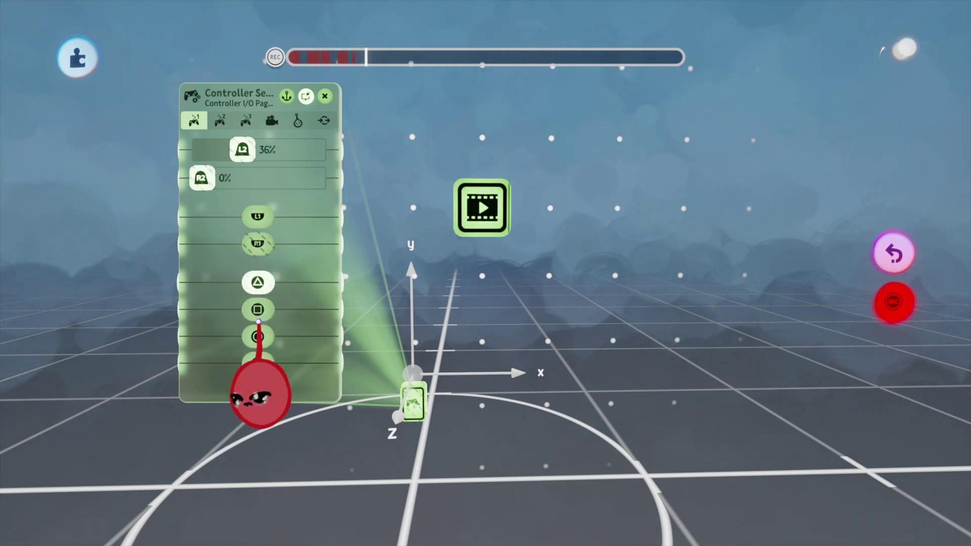
pyautogui.click(219, 118)
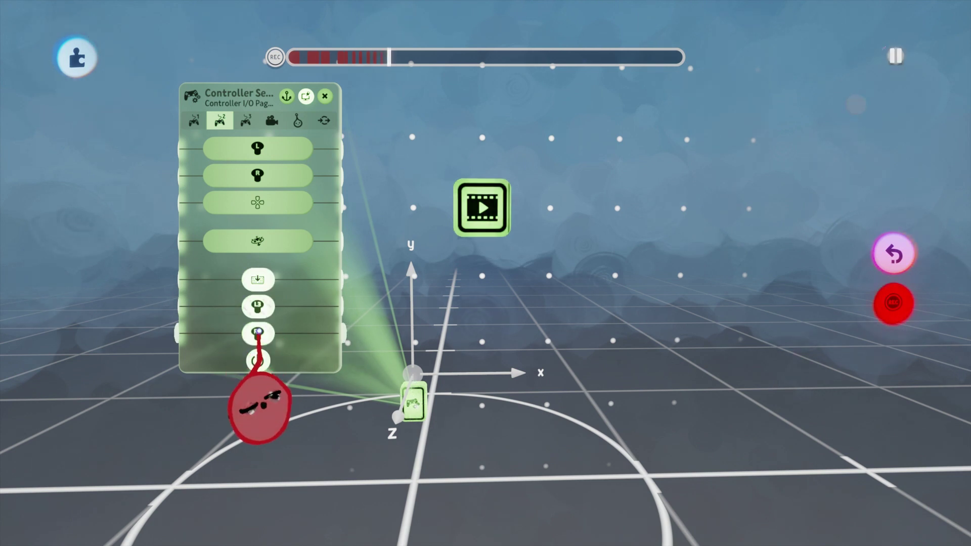
pyautogui.click(246, 119)
pyautogui.click(259, 215)
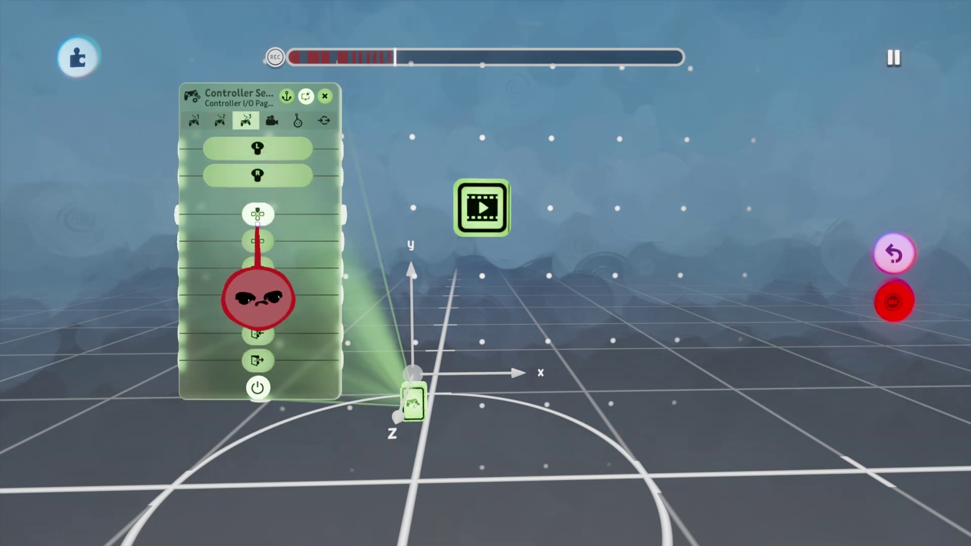
pyautogui.click(258, 242)
pyautogui.click(258, 267)
pyautogui.click(257, 294)
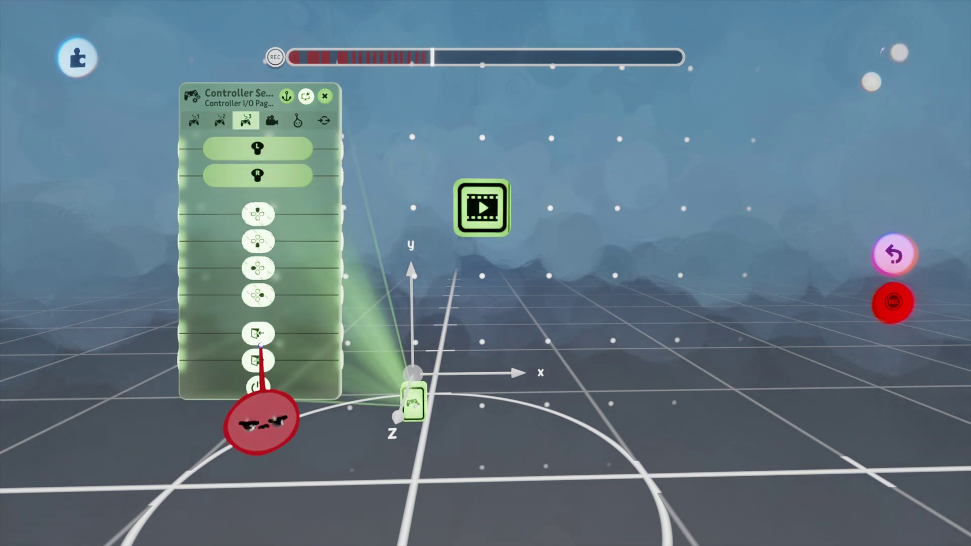
# Step: Record camera property changes on the Controller Sensor, setting the first slider to 100%, Camera Distance to 14.2 m and the angle to 0°
pyautogui.click(272, 120)
pyautogui.moveTo(308, 145); pyautogui.dragTo(321, 147)
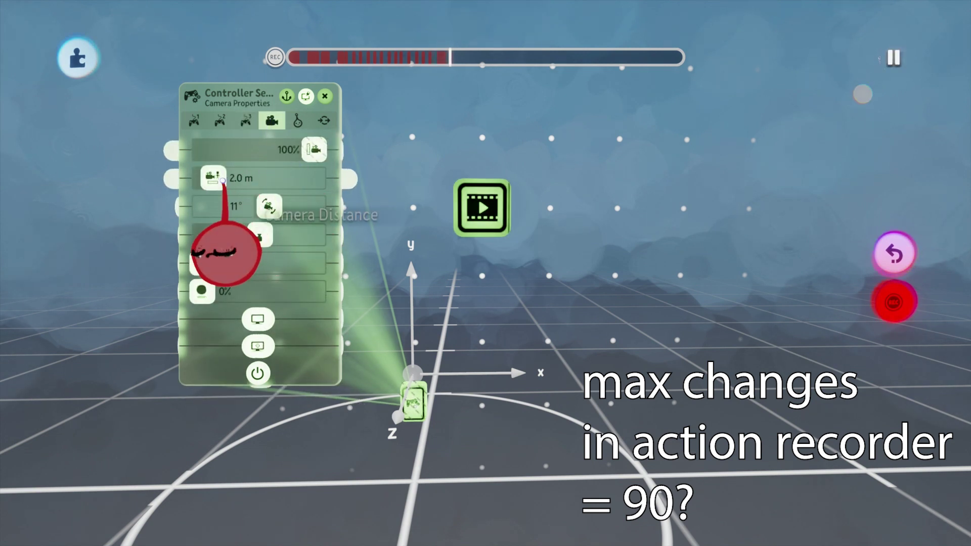
pyautogui.moveTo(217, 180); pyautogui.dragTo(308, 234)
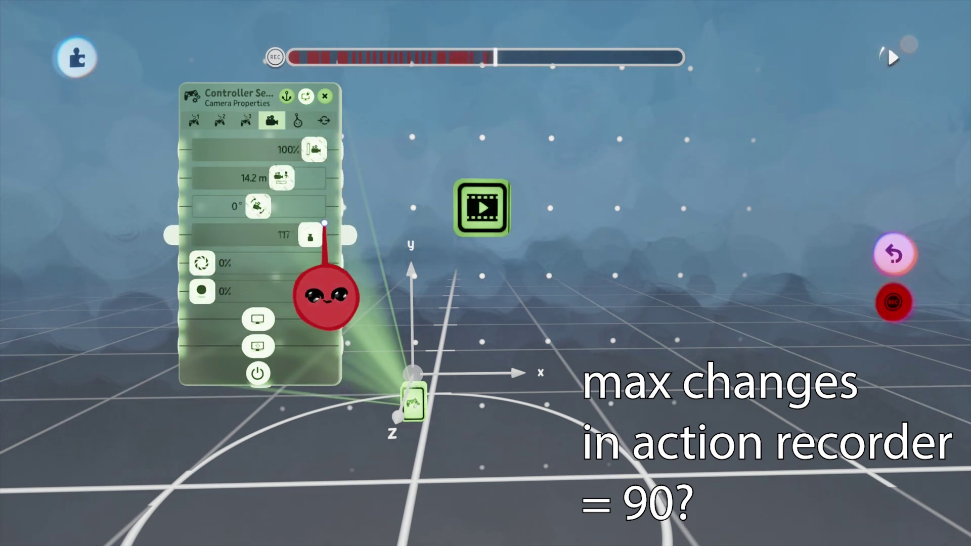
pyautogui.moveTo(201, 263); pyautogui.dragTo(289, 263)
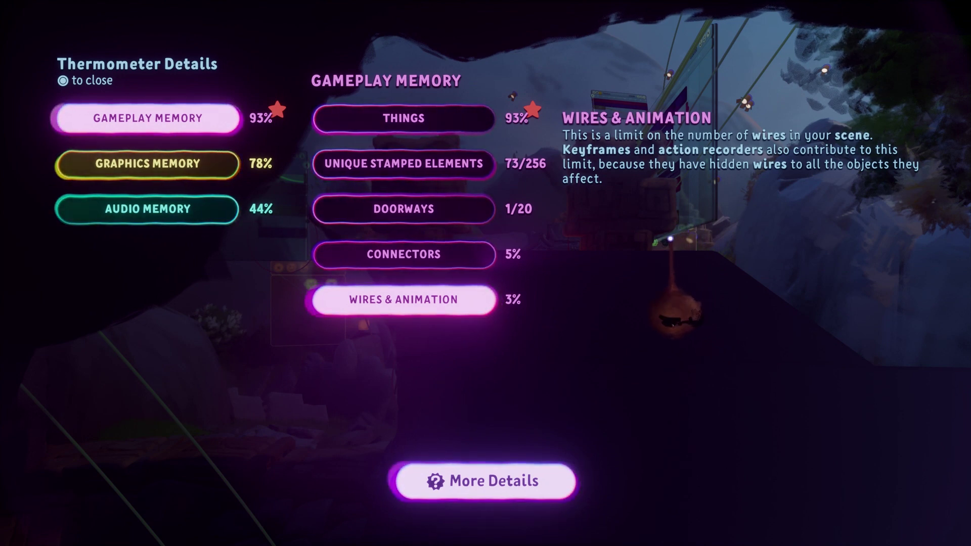
# Step: Show the Graphics Memory details in the thermometer and examine the Sculpture Data, Shared Memory and Paint limits
pyautogui.click(147, 161)
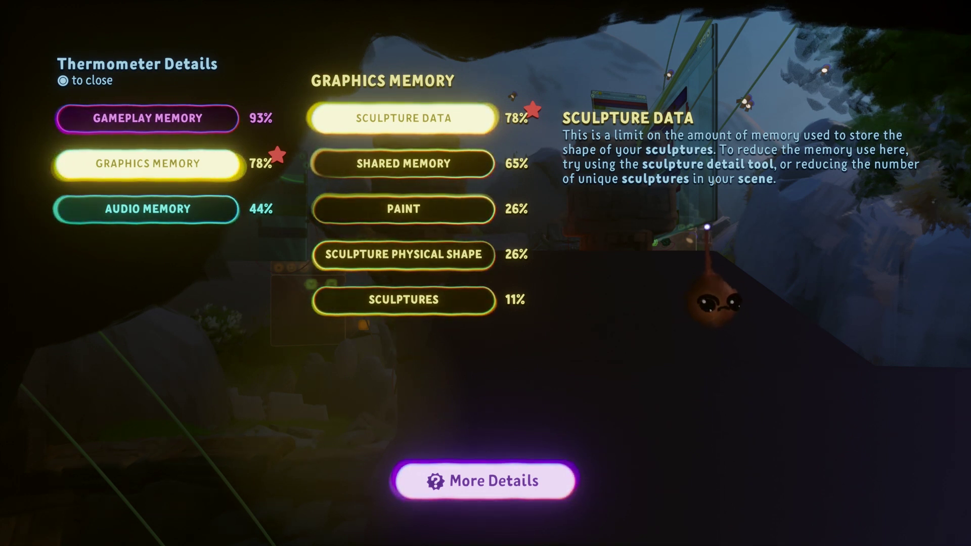
pyautogui.moveTo(463, 163)
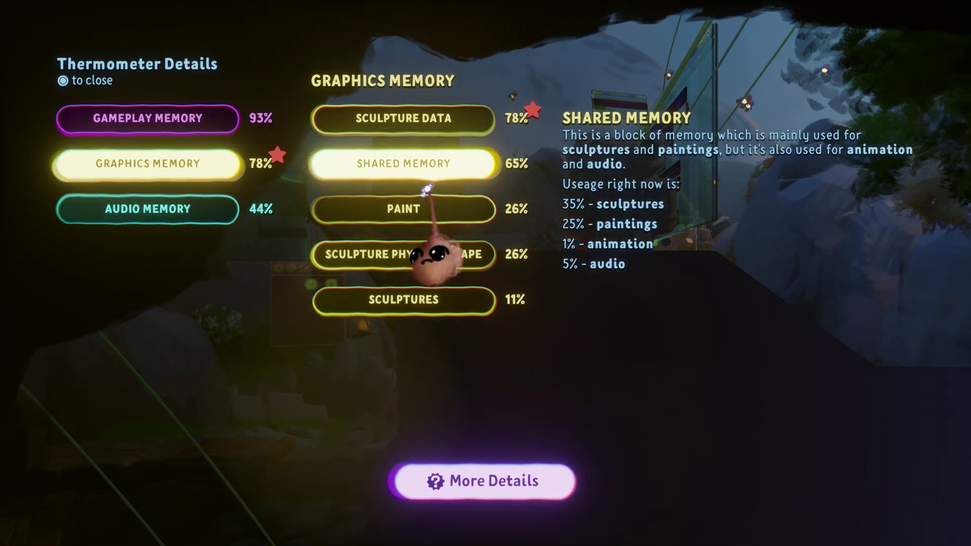
pyautogui.click(428, 216)
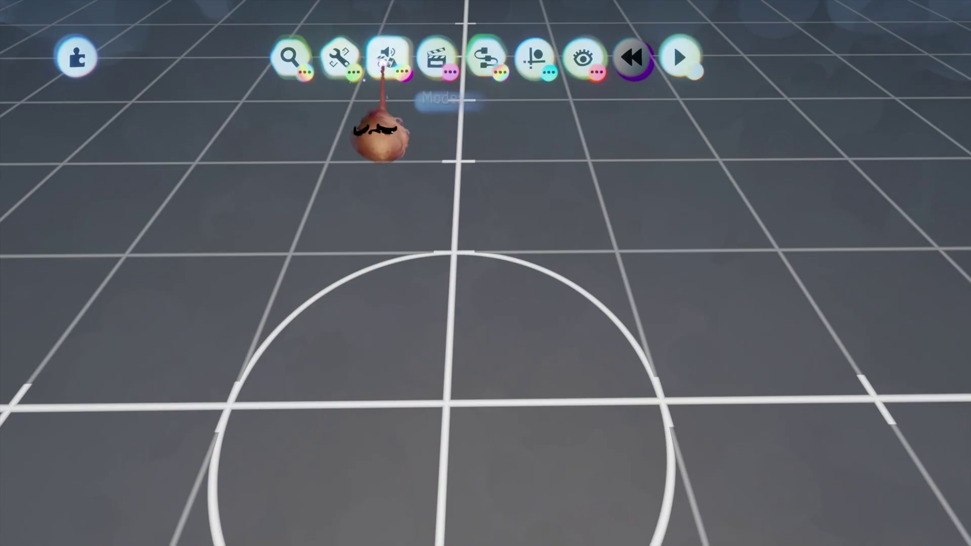
# Step: Enter Paint Mode and paint dense overlapping circular strokes that roughly fill the circle at the scene's centre
pyautogui.click(386, 58)
pyautogui.click(386, 103)
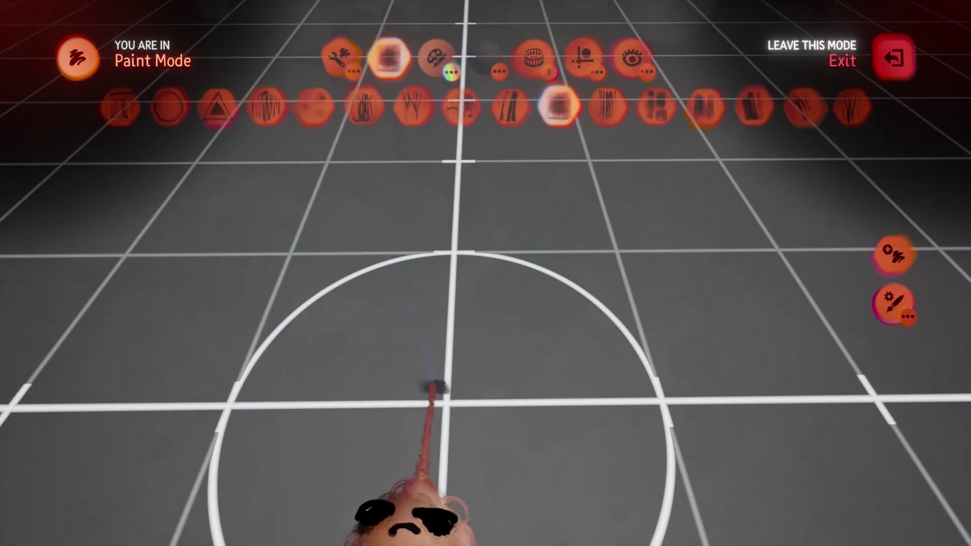
pyautogui.moveTo(416, 392)
pyautogui.mouseDown(button='middle')
pyautogui.moveTo(435, 377)
pyautogui.moveTo(429, 341)
pyautogui.moveTo(439, 319)
pyautogui.mouseUp(button='middle')
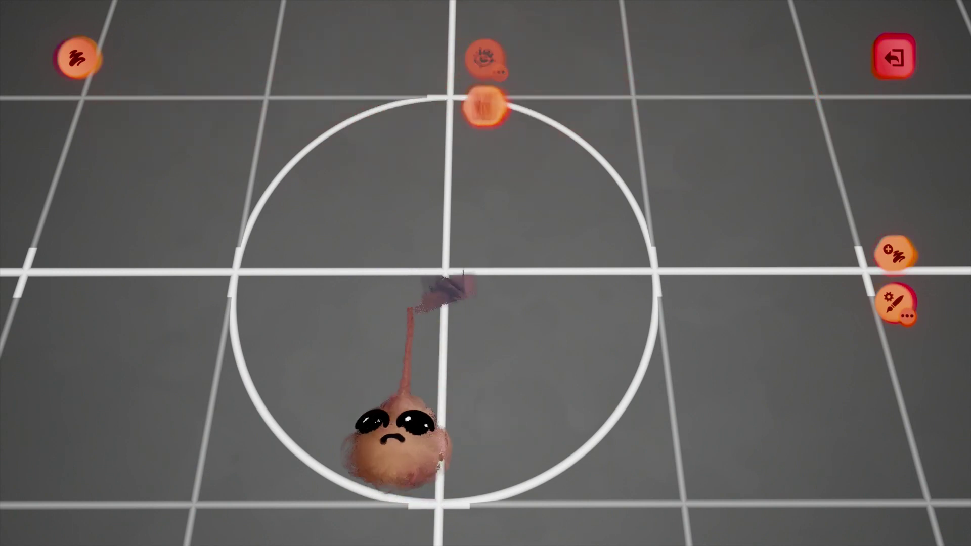
pyautogui.moveTo(455, 284)
pyautogui.mouseDown()
pyautogui.moveTo(458, 157)
pyautogui.moveTo(526, 463)
pyautogui.mouseUp()
pyautogui.moveTo(243, 440)
pyautogui.mouseDown()
pyautogui.moveTo(206, 249)
pyautogui.moveTo(531, 227)
pyautogui.moveTo(639, 466)
pyautogui.moveTo(511, 510)
pyautogui.mouseUp()
pyautogui.moveTo(394, 542)
pyautogui.mouseDown()
pyautogui.moveTo(265, 270)
pyautogui.moveTo(510, 120)
pyautogui.moveTo(562, 506)
pyautogui.moveTo(266, 273)
pyautogui.moveTo(576, 210)
pyautogui.moveTo(349, 468)
pyautogui.moveTo(513, 194)
pyautogui.moveTo(535, 344)
pyautogui.mouseUp()
pyautogui.moveTo(529, 511)
pyautogui.mouseDown()
pyautogui.moveTo(379, 282)
pyautogui.moveTo(506, 543)
pyautogui.moveTo(354, 342)
pyautogui.moveTo(528, 529)
pyautogui.moveTo(177, 396)
pyautogui.moveTo(644, 507)
pyautogui.moveTo(316, 248)
pyautogui.moveTo(334, 539)
pyautogui.moveTo(574, 340)
pyautogui.moveTo(152, 444)
pyautogui.moveTo(465, 407)
pyautogui.moveTo(457, 525)
pyautogui.moveTo(325, 541)
pyautogui.moveTo(385, 459)
pyautogui.moveTo(396, 520)
pyautogui.moveTo(331, 531)
pyautogui.moveTo(542, 481)
pyautogui.moveTo(445, 390)
pyautogui.moveTo(433, 314)
pyautogui.moveTo(214, 433)
pyautogui.moveTo(401, 455)
pyautogui.mouseUp()
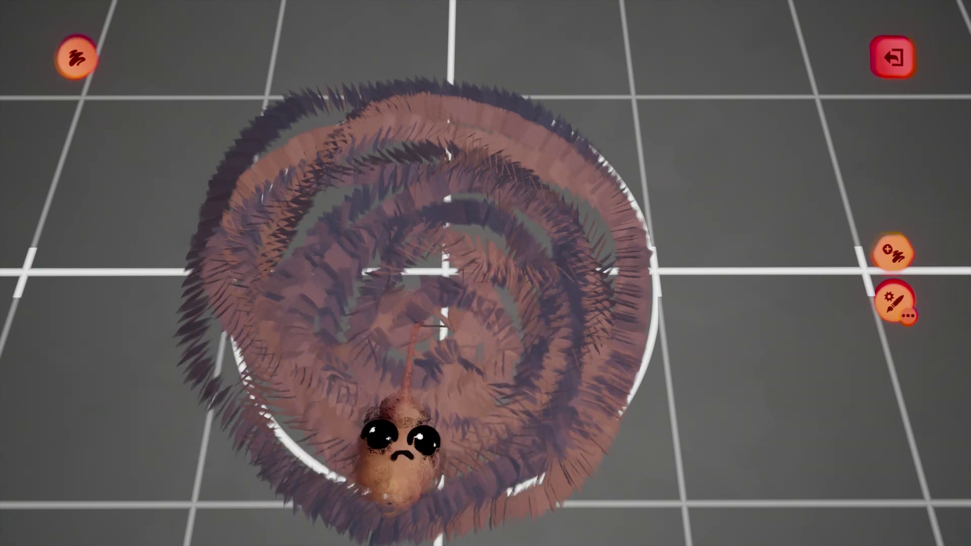
# Step: Exit Paint Mode, move the painting onto the scene's centre point and turn on the grid guide
pyautogui.press('Escape')
pyautogui.scroll(-5, 426, 537)
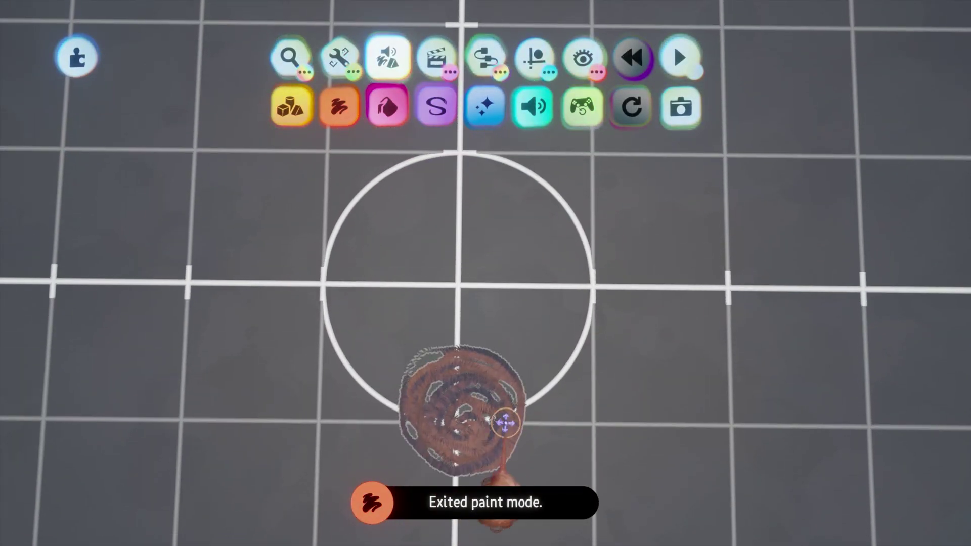
pyautogui.moveTo(474, 426)
pyautogui.mouseDown()
pyautogui.moveTo(454, 357)
pyautogui.moveTo(454, 271)
pyautogui.moveTo(475, 250)
pyautogui.mouseUp()
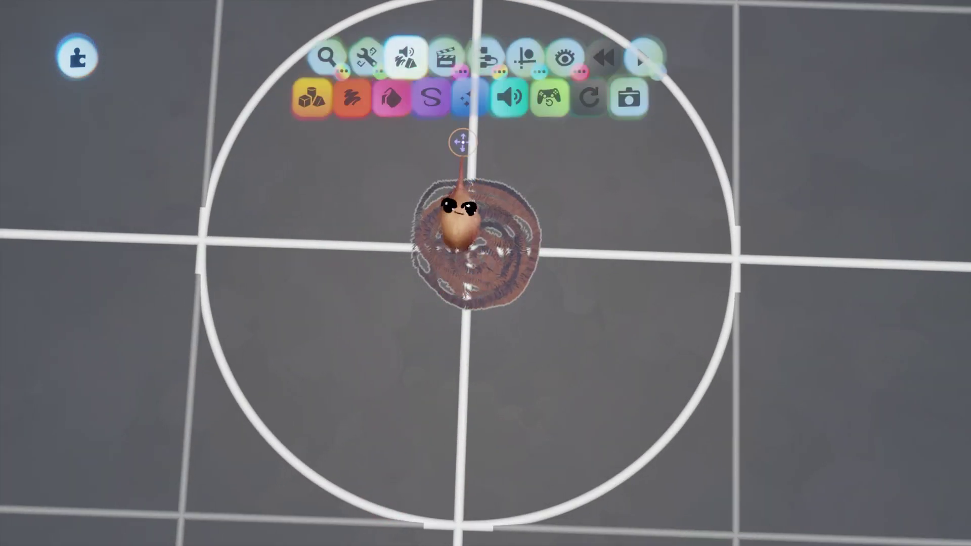
pyautogui.click(535, 57)
pyautogui.click(412, 103)
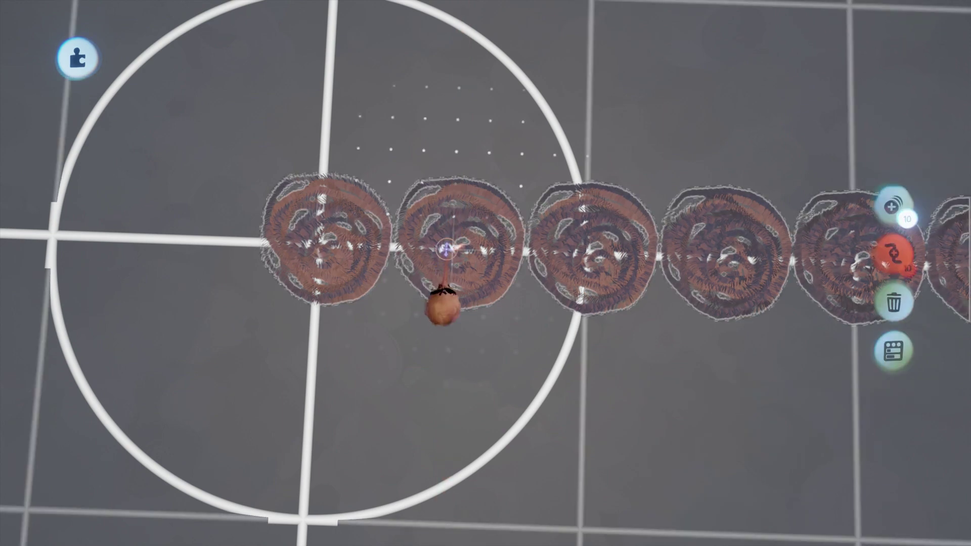
# Step: Clone the row of ten paintings repeatedly alongside itself to form a flat square grid of paintings
pyautogui.moveTo(444, 253)
pyautogui.mouseDown(button='middle')
pyautogui.moveTo(452, 363)
pyautogui.moveTo(453, 334)
pyautogui.mouseUp(button='middle')
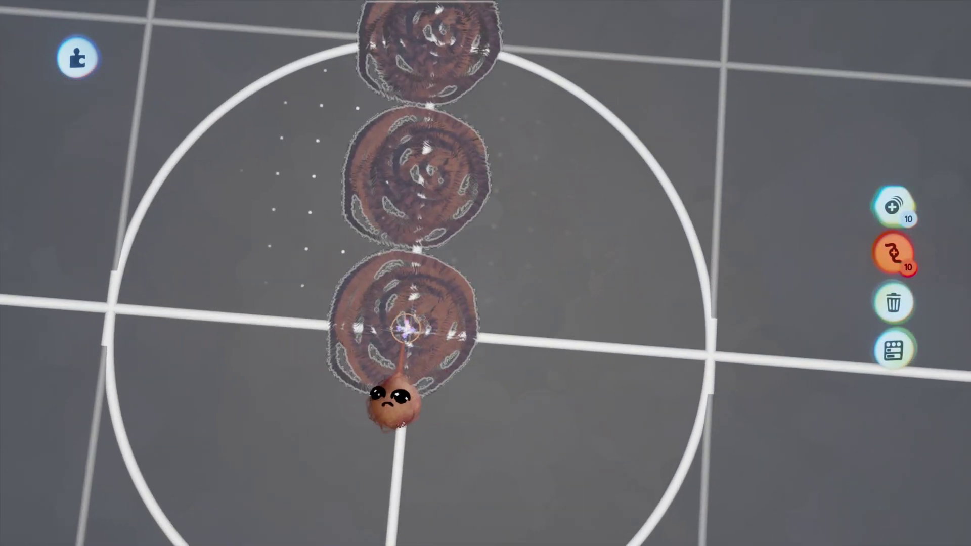
pyautogui.moveTo(407, 329)
pyautogui.mouseDown()
pyautogui.moveTo(481, 337)
pyautogui.moveTo(458, 332)
pyautogui.mouseUp()
pyautogui.hotkey('ctrl', 'd')
pyautogui.hotkey('ctrl', 'd')
pyautogui.hotkey('ctrl', 'd')
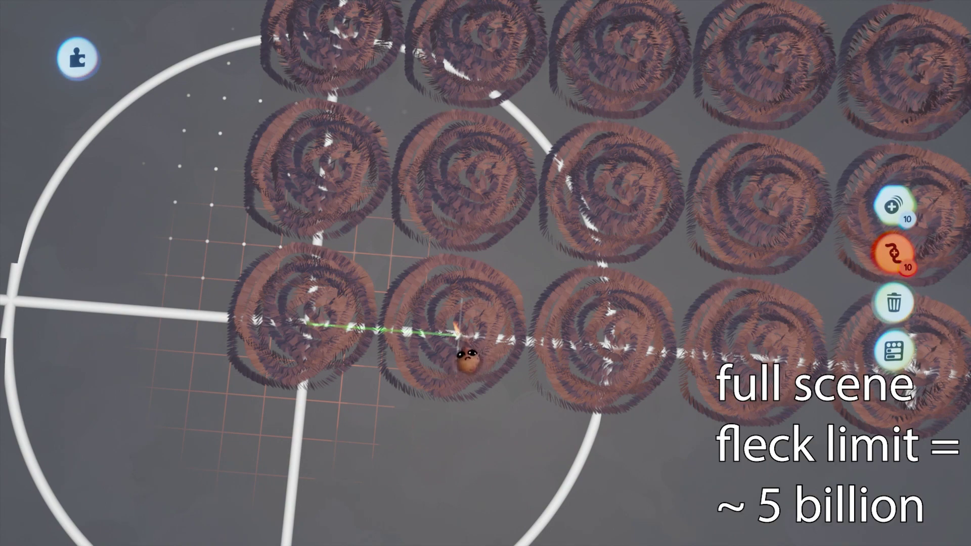
# Step: Clone the flat grid of paintings upwards into stacked layers, and clone the whole stack sideways
pyautogui.moveTo(477, 292); pyautogui.dragTo(487, 273, button='middle')
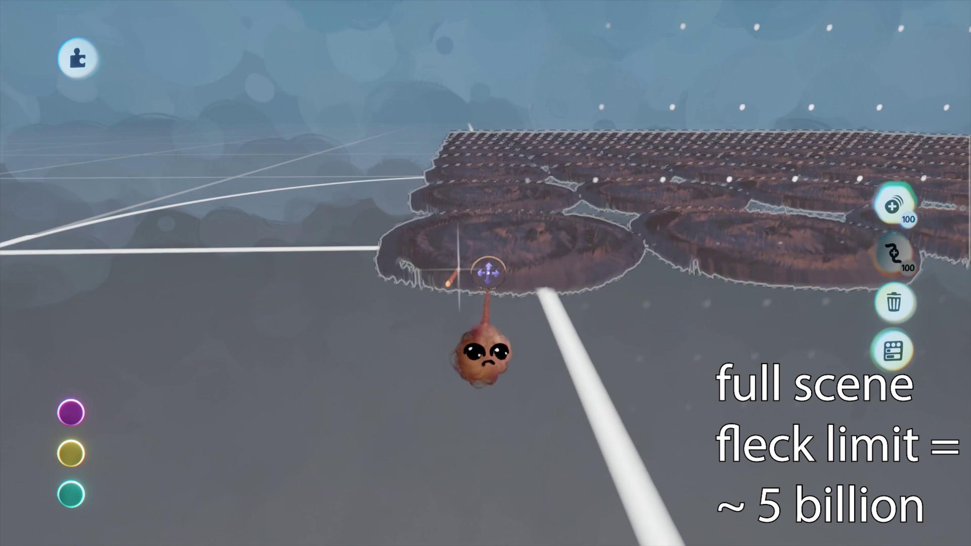
pyautogui.moveTo(487, 272); pyautogui.dragTo(483, 277)
pyautogui.moveTo(490, 323)
pyautogui.mouseDown()
pyautogui.moveTo(485, 237)
pyautogui.moveTo(488, 256)
pyautogui.mouseUp()
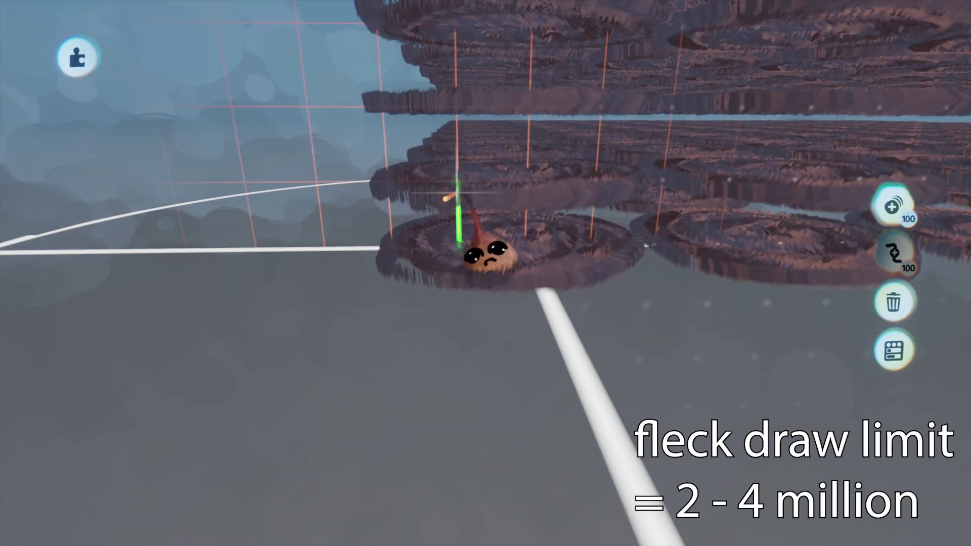
pyautogui.moveTo(492, 169); pyautogui.dragTo(492, 199)
pyautogui.moveTo(492, 199)
pyautogui.mouseDown(button='middle')
pyautogui.moveTo(485, 365)
pyautogui.moveTo(474, 278)
pyautogui.mouseUp(button='middle')
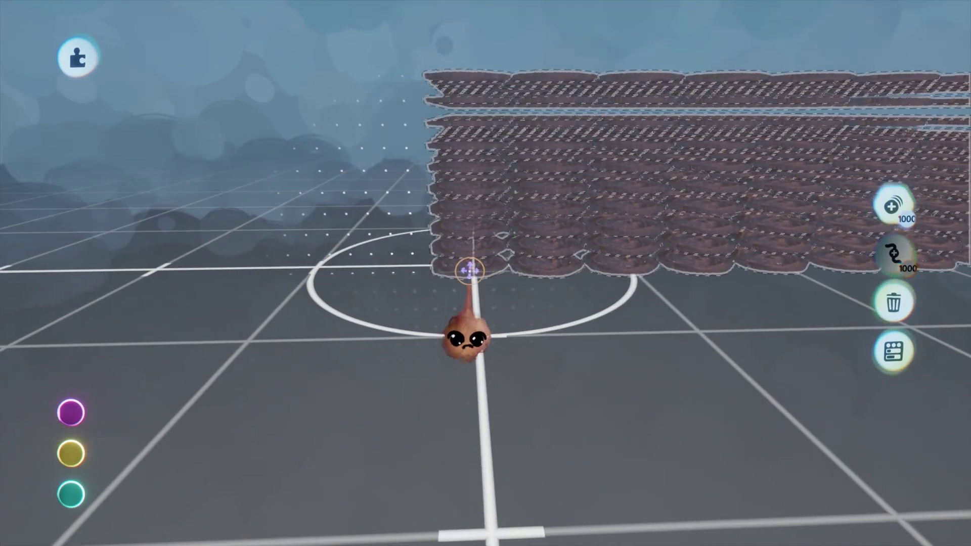
pyautogui.moveTo(473, 276); pyautogui.dragTo(479, 271)
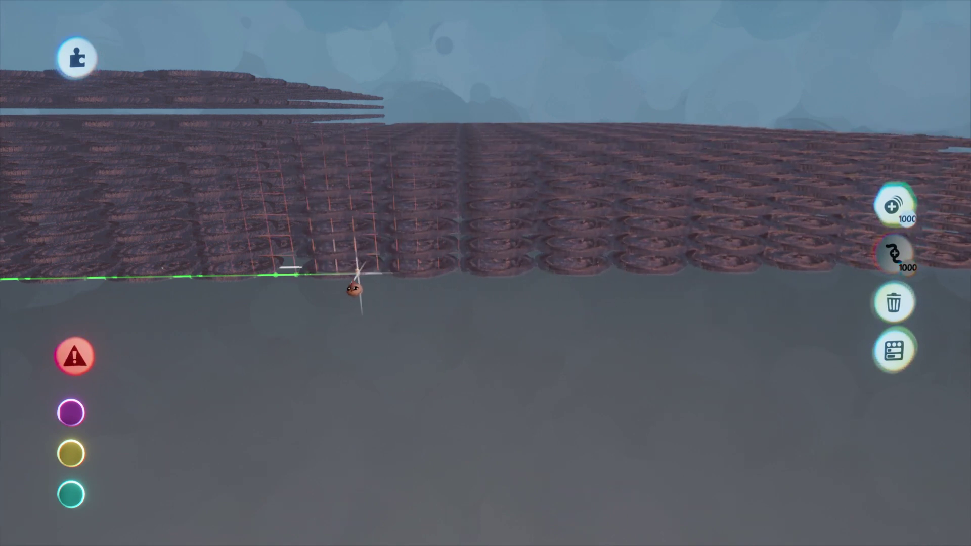
# Step: Clone the block of 1000 stacked paintings to build a larger block of 8000, and view it from outside
pyautogui.moveTo(357, 273); pyautogui.dragTo(356, 272)
pyautogui.moveTo(370, 372)
pyautogui.mouseDown(button='middle')
pyautogui.moveTo(381, 405)
pyautogui.moveTo(384, 360)
pyautogui.mouseUp(button='middle')
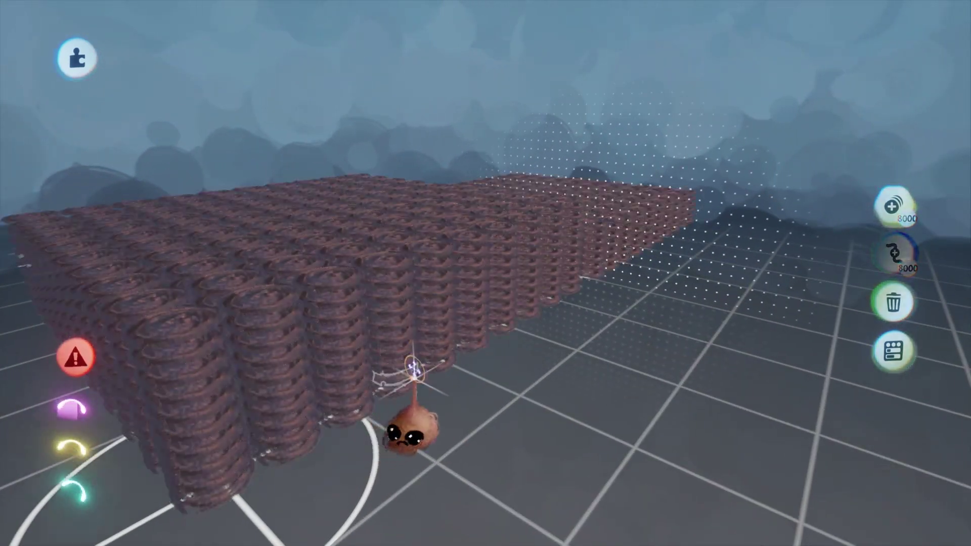
pyautogui.moveTo(469, 431); pyautogui.dragTo(484, 444, button='middle')
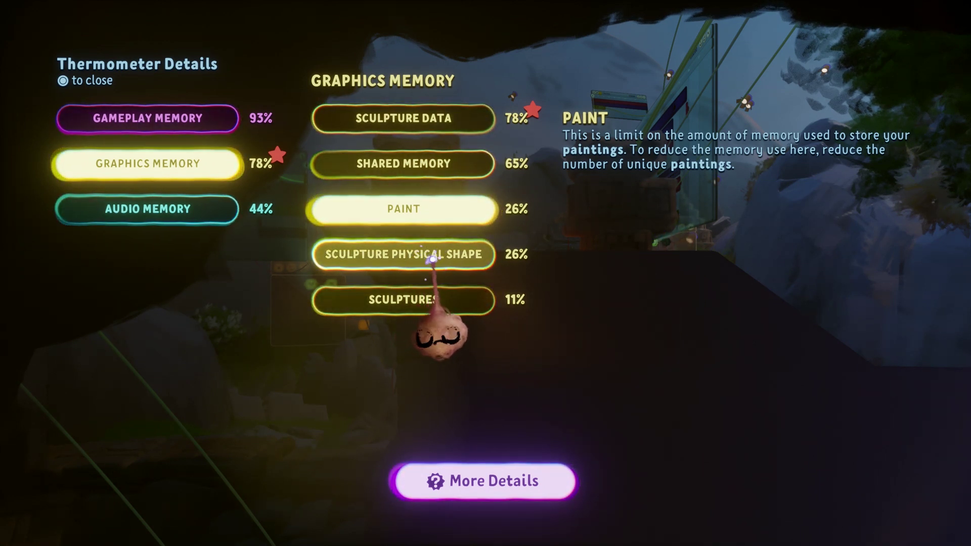
# Step: Show the Sculpture Physical Shape memory limit's description, and open the cube sculpture's Physical Properties beside it
pyautogui.click(435, 258)
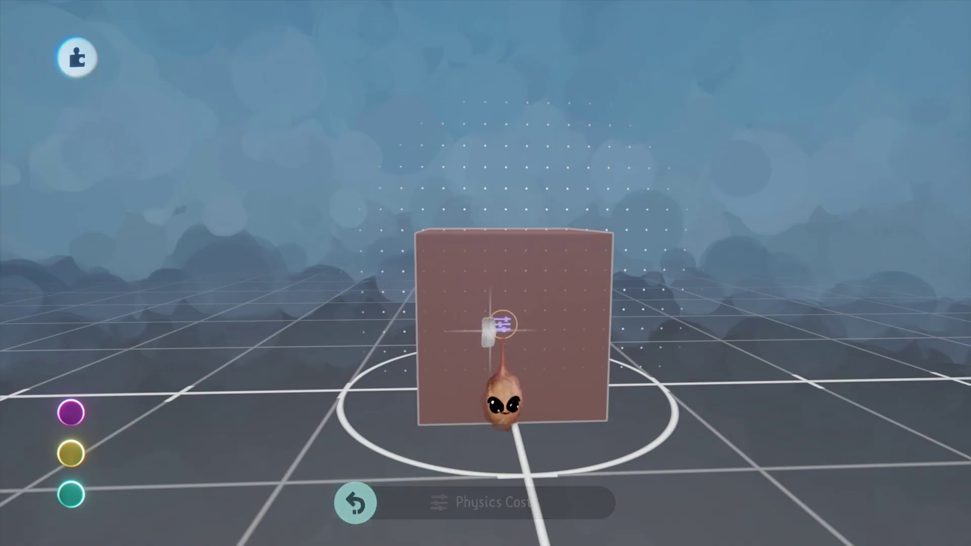
pyautogui.click(492, 325)
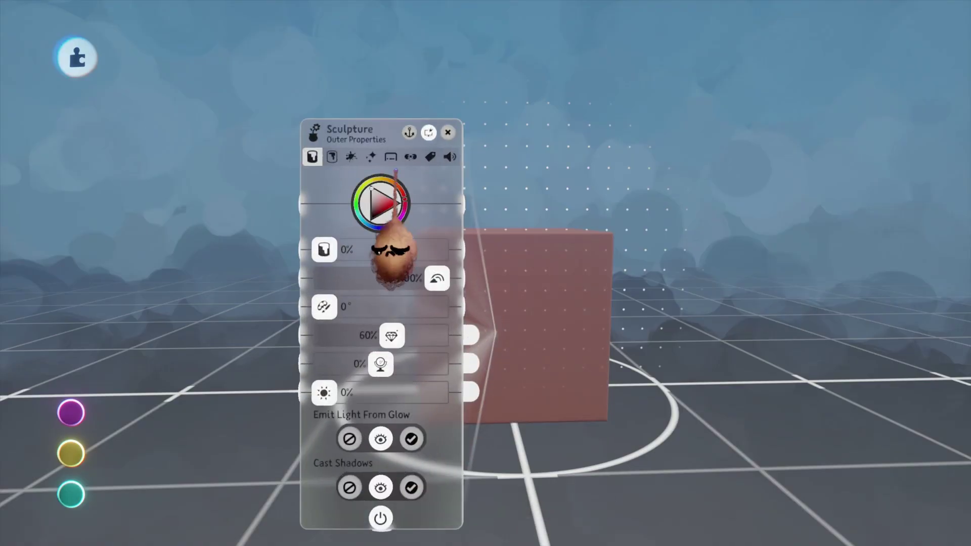
pyautogui.moveTo(384, 200)
pyautogui.mouseDown()
pyautogui.moveTo(238, 146)
pyautogui.moveTo(194, 144)
pyautogui.mouseUp()
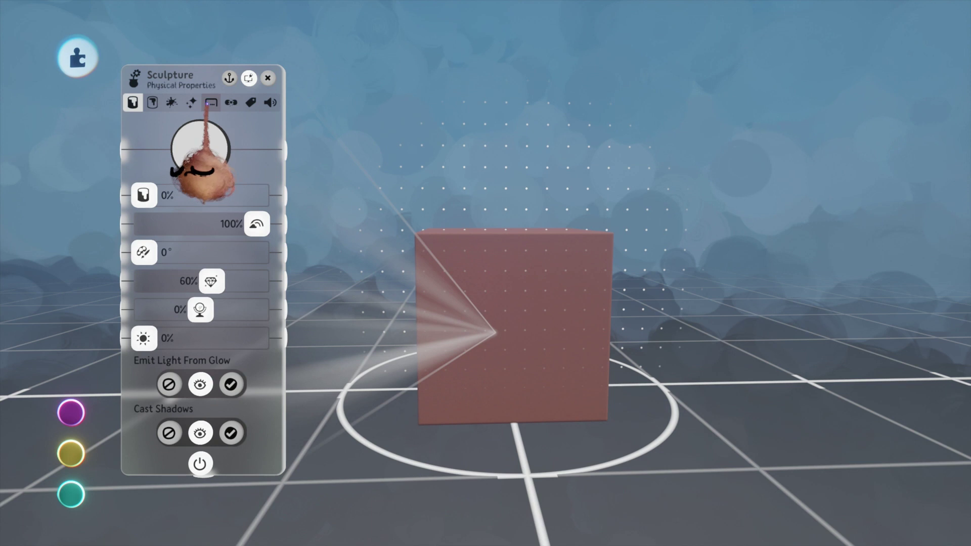
pyautogui.click(207, 103)
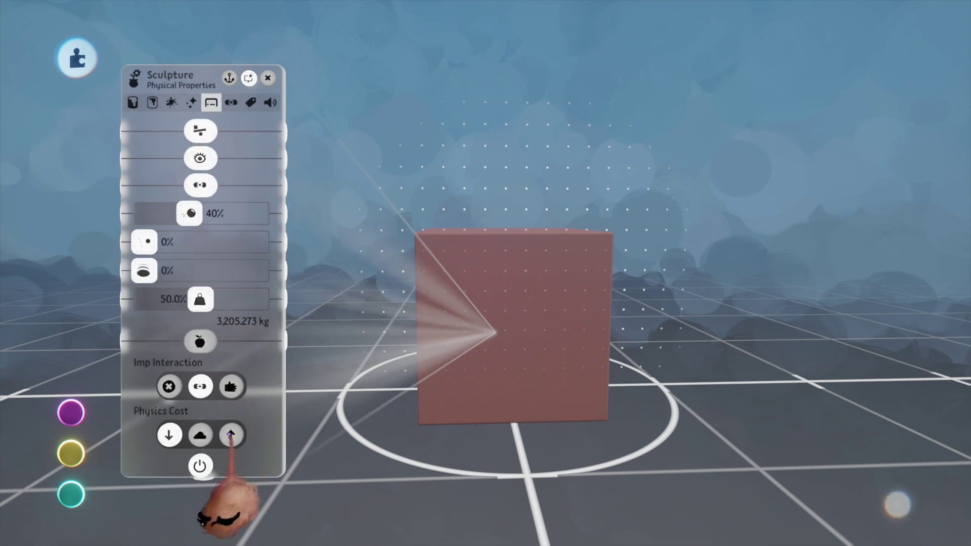
# Step: Cycle the cube's Physics Cost through Medium, High and Low to compare collision shapes, ending on High, and close its properties
pyautogui.click(200, 436)
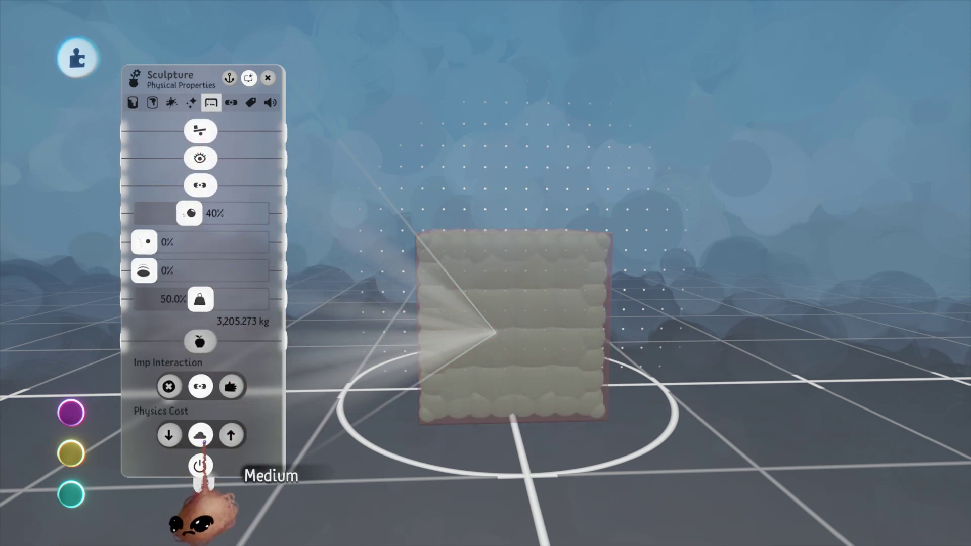
pyautogui.click(233, 436)
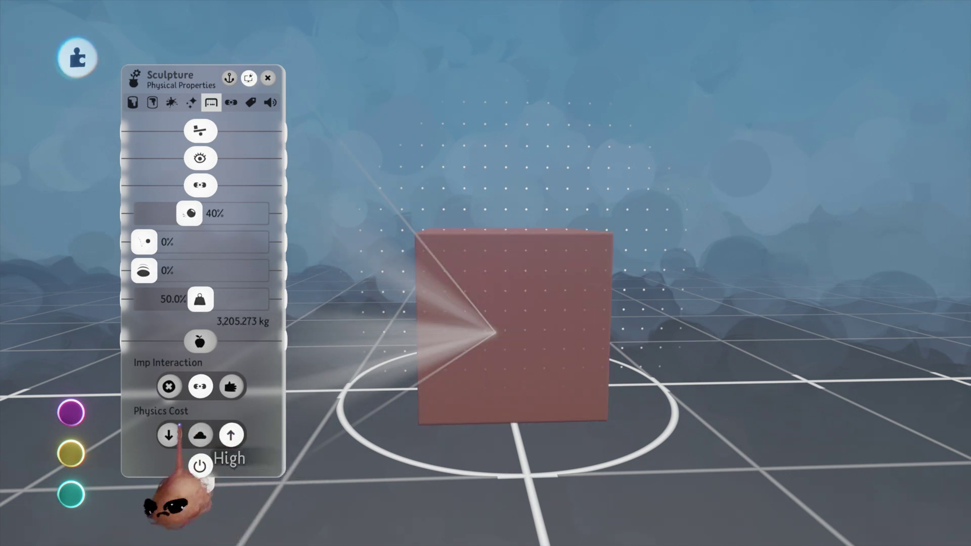
pyautogui.click(170, 435)
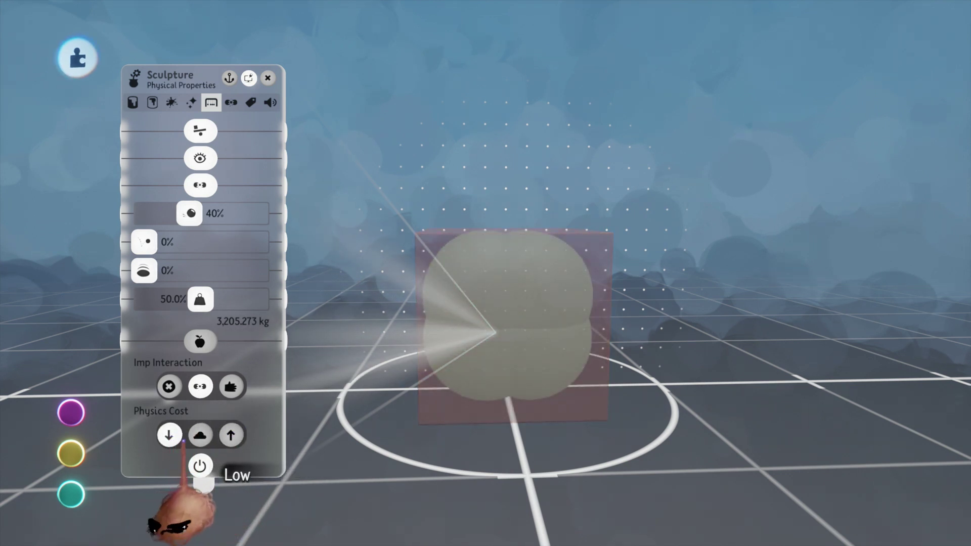
pyautogui.click(201, 435)
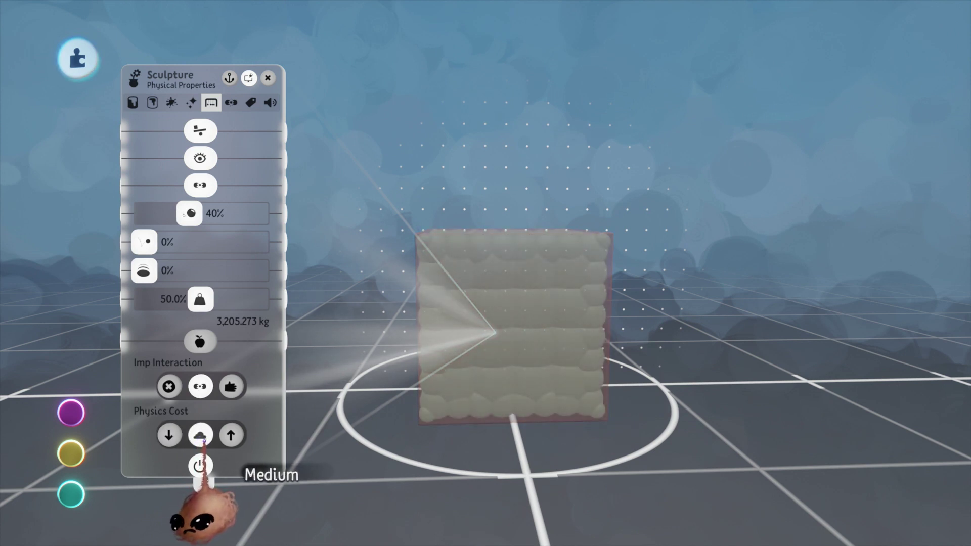
pyautogui.click(231, 436)
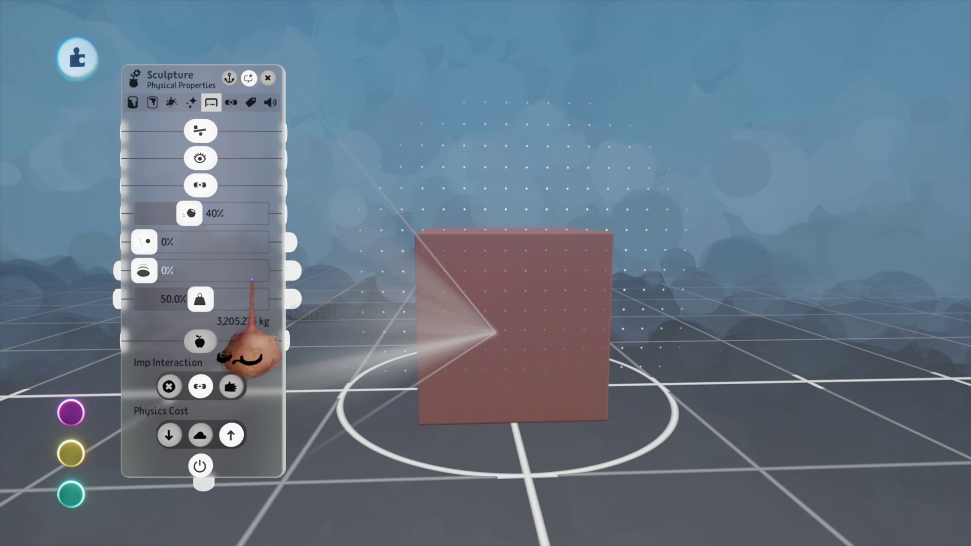
pyautogui.press('Escape')
# Step: Reduce the cube's level of detail with the Sculpture Detail tool until its edges look rounded and blocky
pyautogui.press('space')
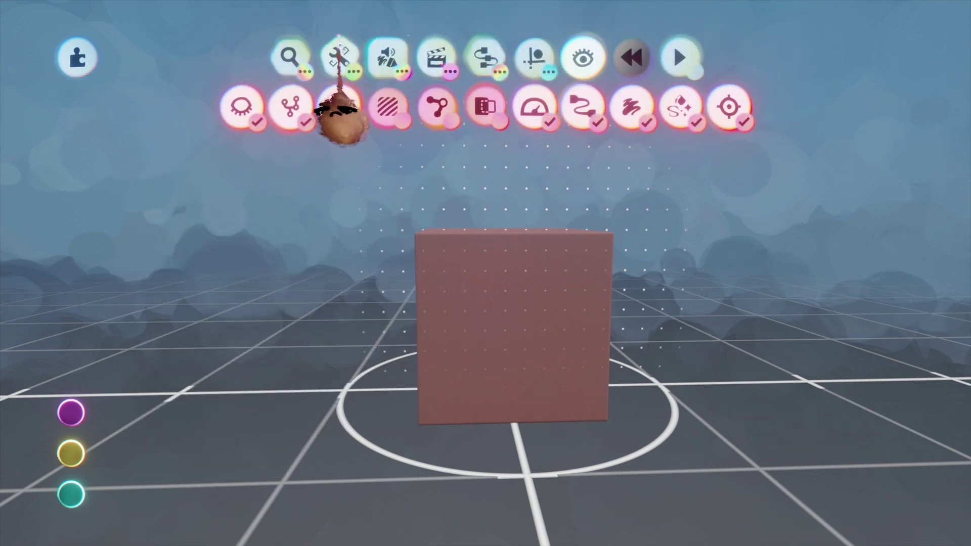
pyautogui.click(338, 57)
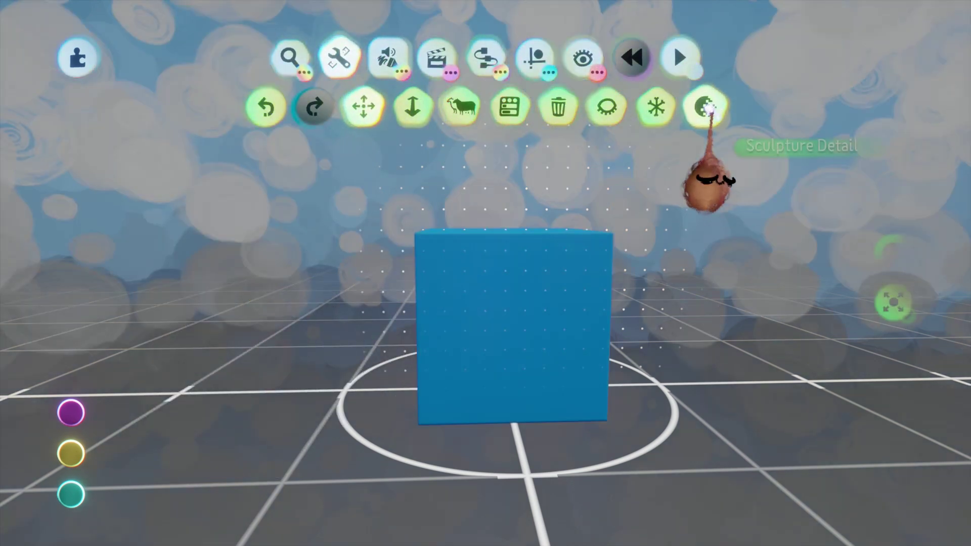
pyautogui.click(704, 107)
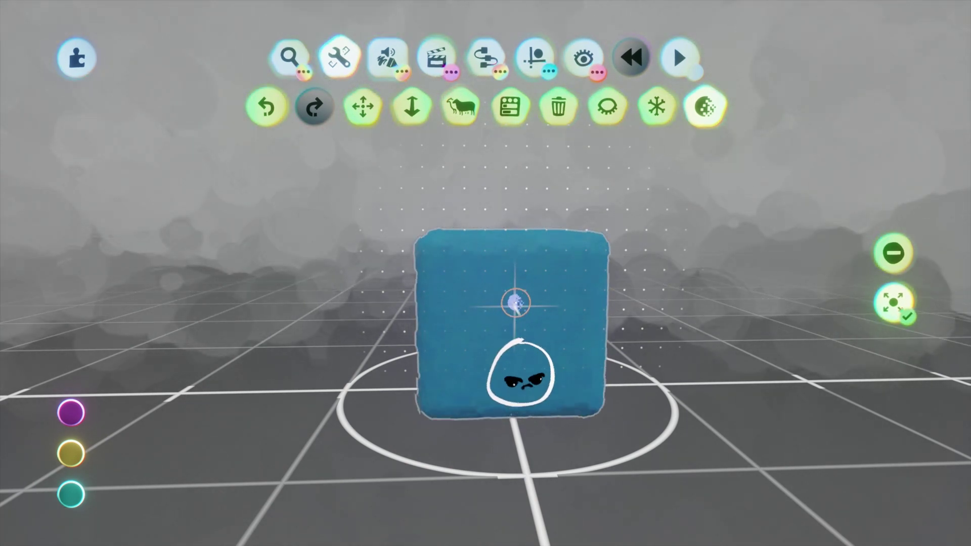
pyautogui.moveTo(515, 302); pyautogui.dragTo(504, 319)
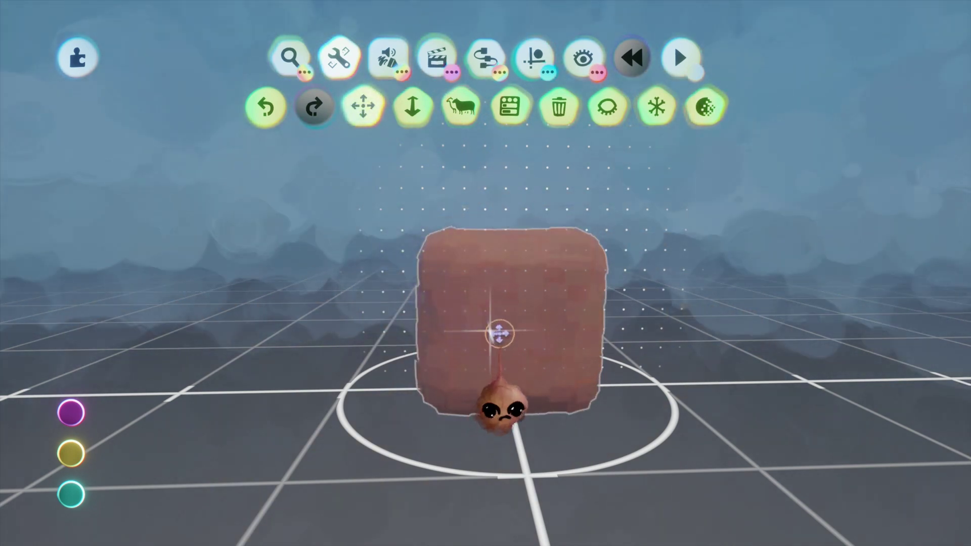
# Step: Open the low-detail cube's Physical Properties and compare Physics Cost at Low and Medium, ending on High
pyautogui.click(485, 336)
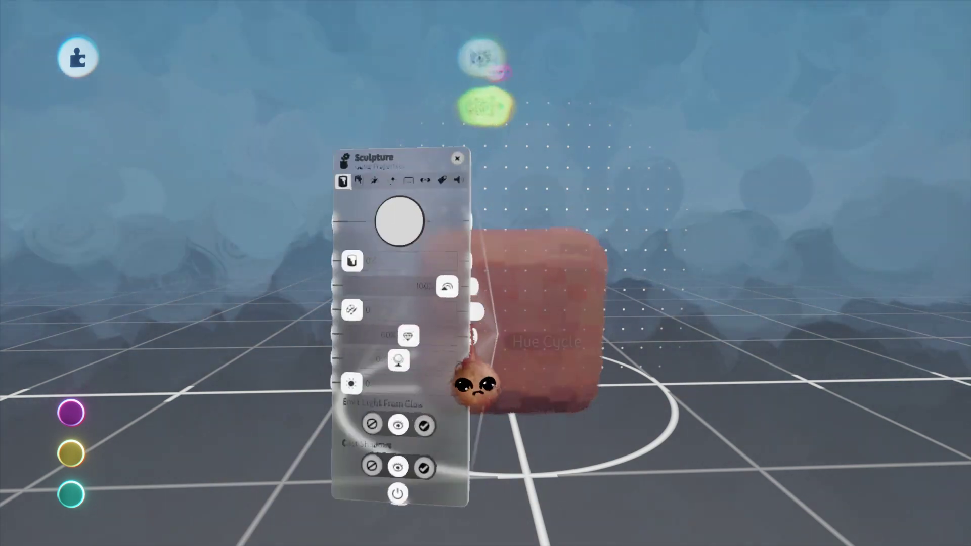
pyautogui.moveTo(373, 128); pyautogui.dragTo(177, 45)
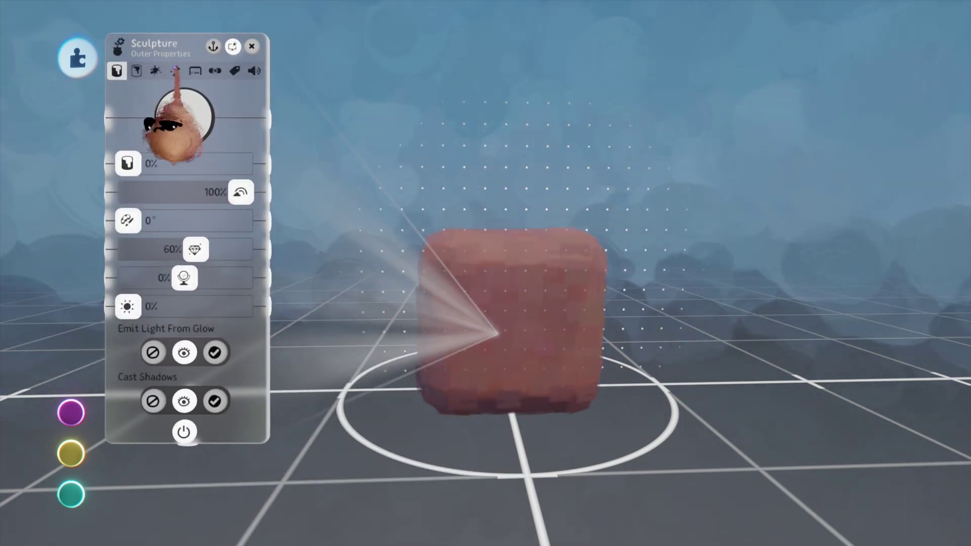
pyautogui.click(194, 72)
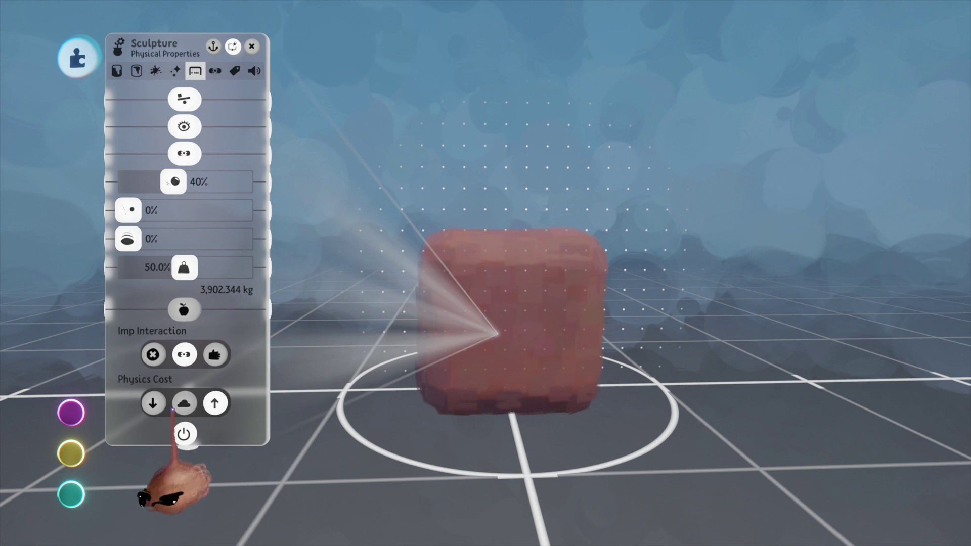
pyautogui.click(157, 410)
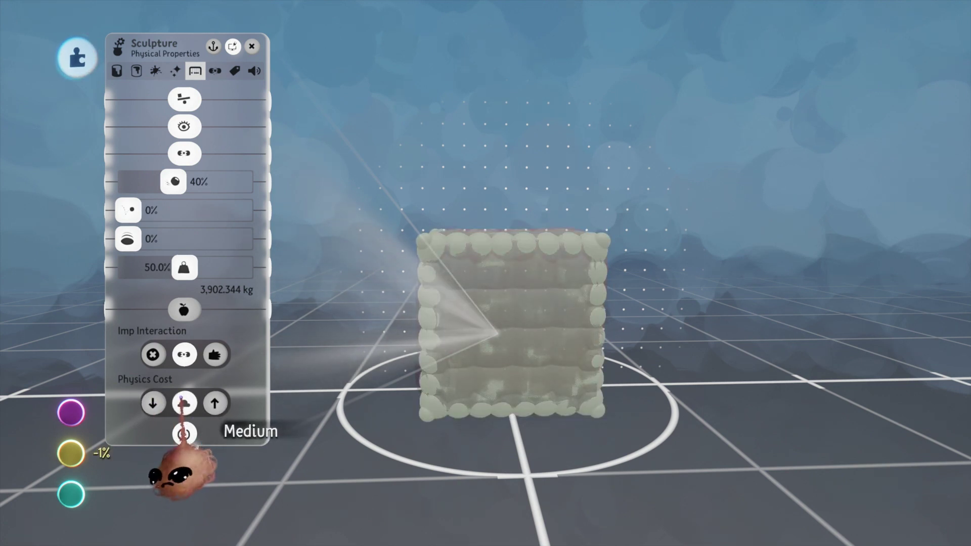
pyautogui.click(184, 403)
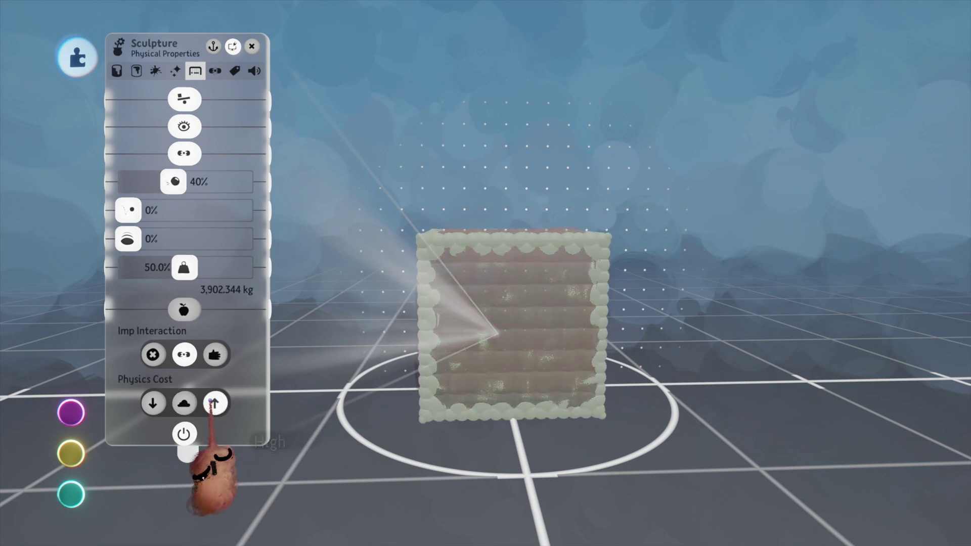
pyautogui.click(207, 403)
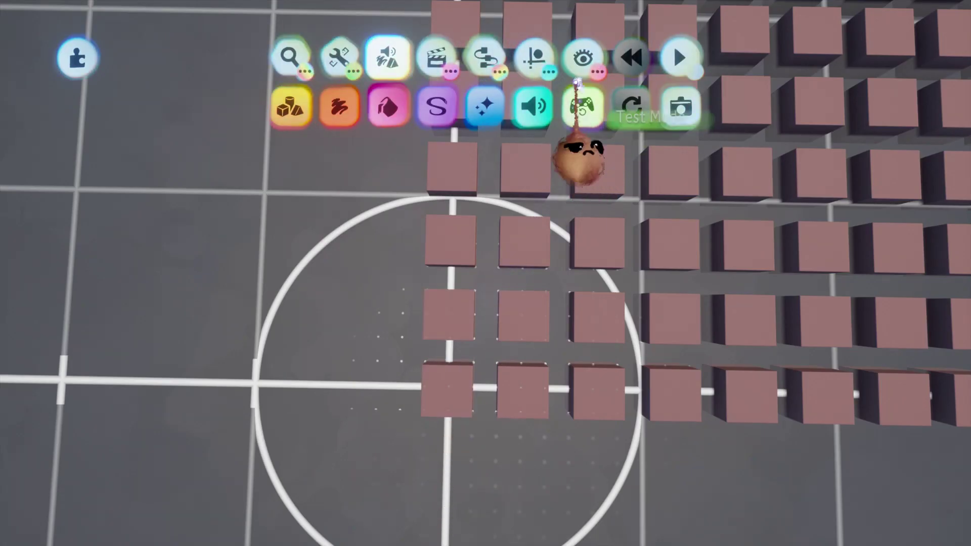
# Step: Turn off Grid Snap and enter Sculpt Mode on the cube at the scene's centre point
pyautogui.click(533, 58)
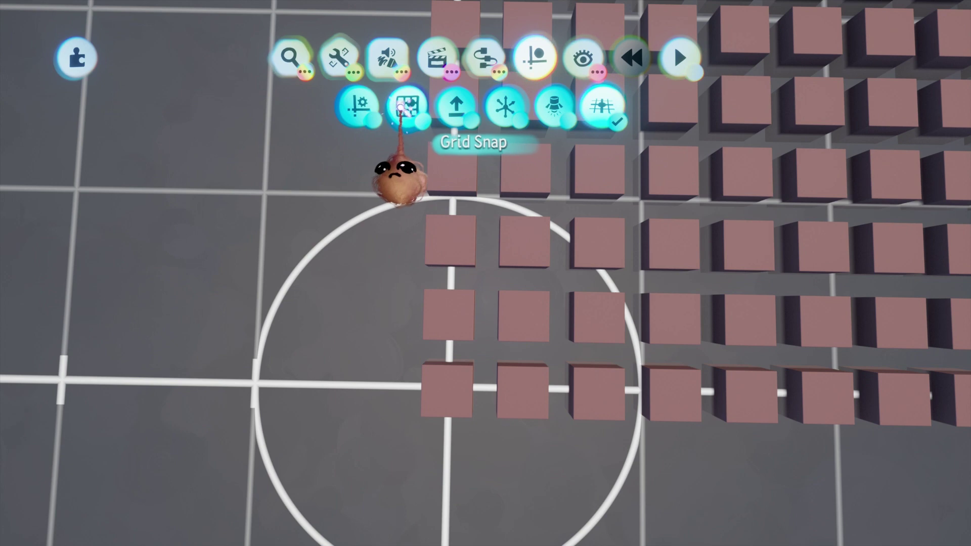
pyautogui.click(443, 396)
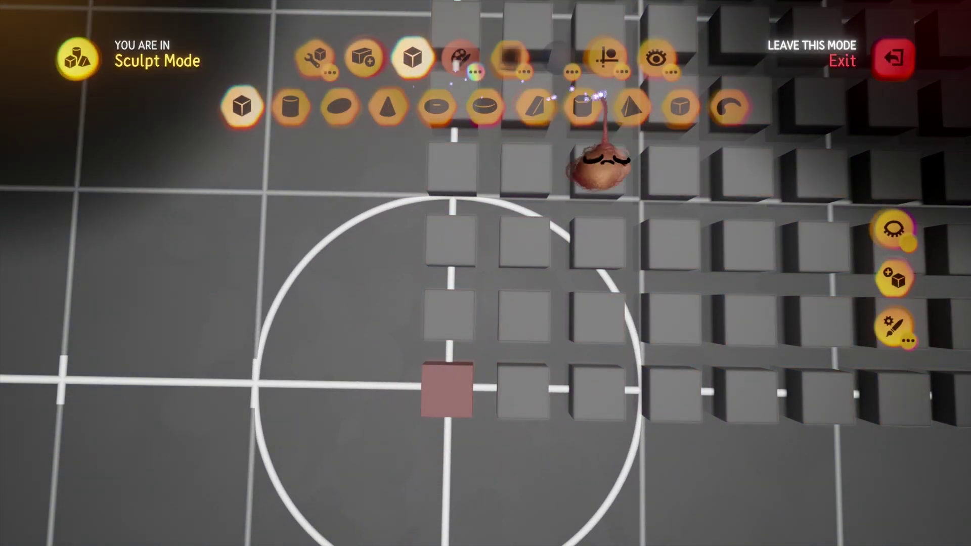
# Step: Spraypaint a dark blue patch on every cube in the first row, starting with the cube at the scene's centre
pyautogui.click(607, 57)
pyautogui.click(419, 50)
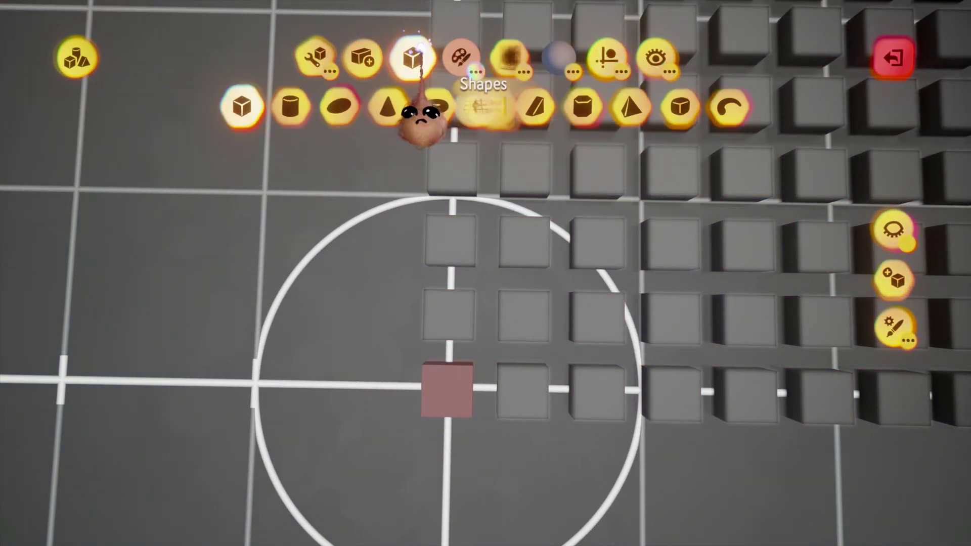
pyautogui.click(320, 57)
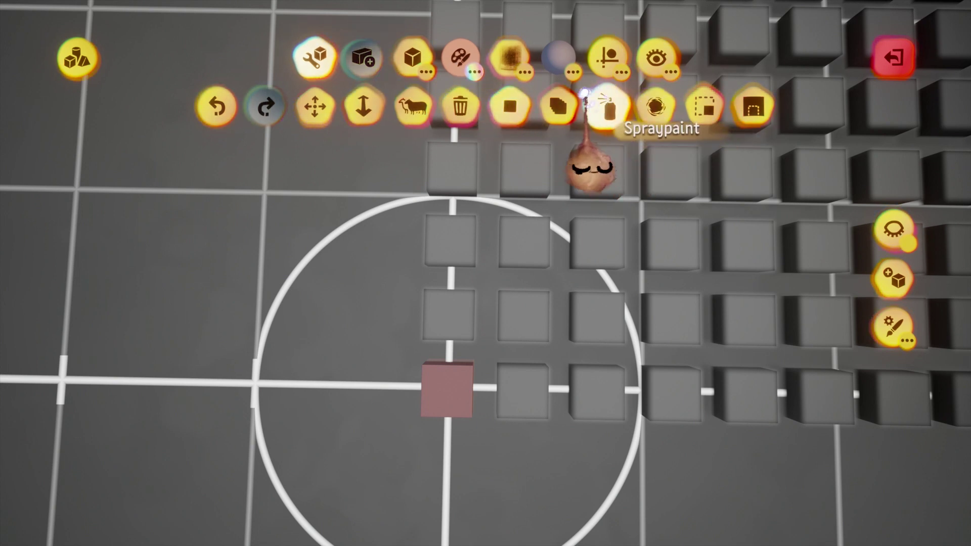
pyautogui.click(458, 60)
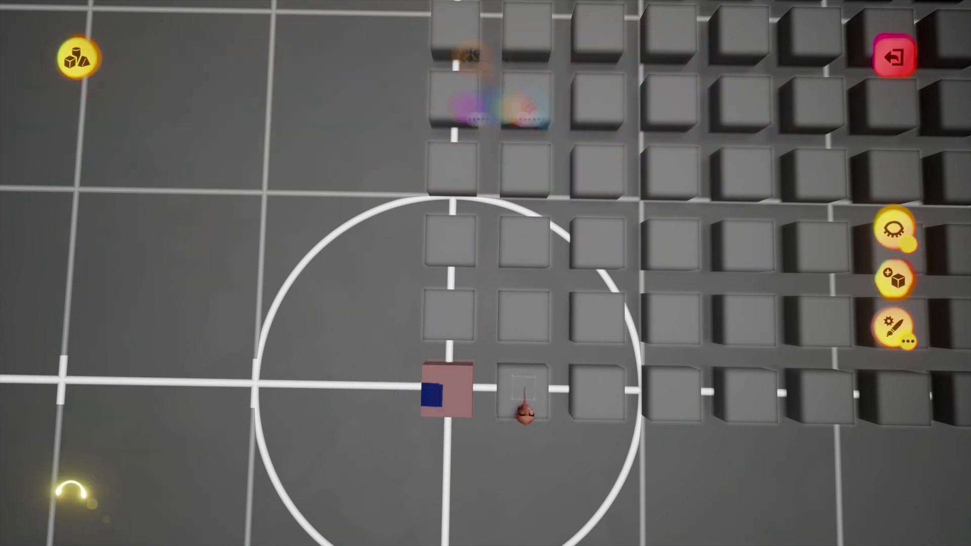
pyautogui.click(516, 396)
pyautogui.click(477, 393)
pyautogui.moveTo(484, 417)
pyautogui.mouseDown()
pyautogui.moveTo(425, 419)
pyautogui.moveTo(450, 401)
pyautogui.moveTo(481, 422)
pyautogui.moveTo(481, 445)
pyautogui.moveTo(470, 448)
pyautogui.moveTo(479, 441)
pyautogui.moveTo(470, 354)
pyautogui.moveTo(487, 388)
pyautogui.mouseUp()
# Step: Spraypaint a dark blue patch on each cube of the second row, working back towards the scene's centre
pyautogui.click(455, 354)
pyautogui.click(478, 354)
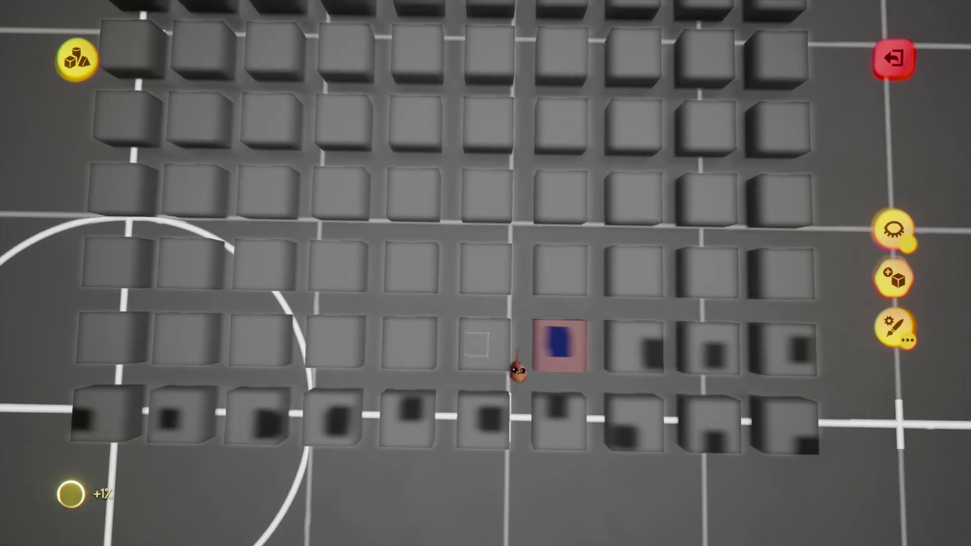
pyautogui.click(458, 351)
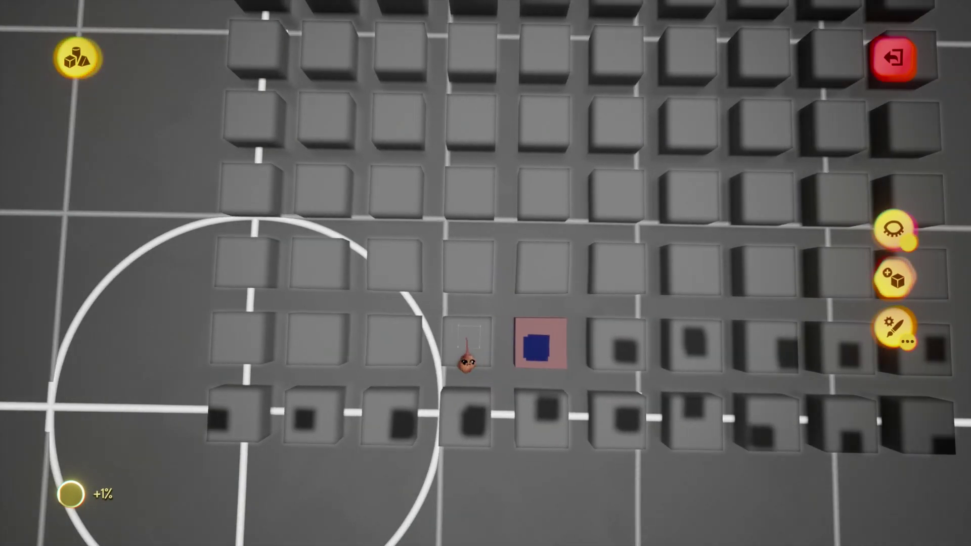
pyautogui.click(465, 351)
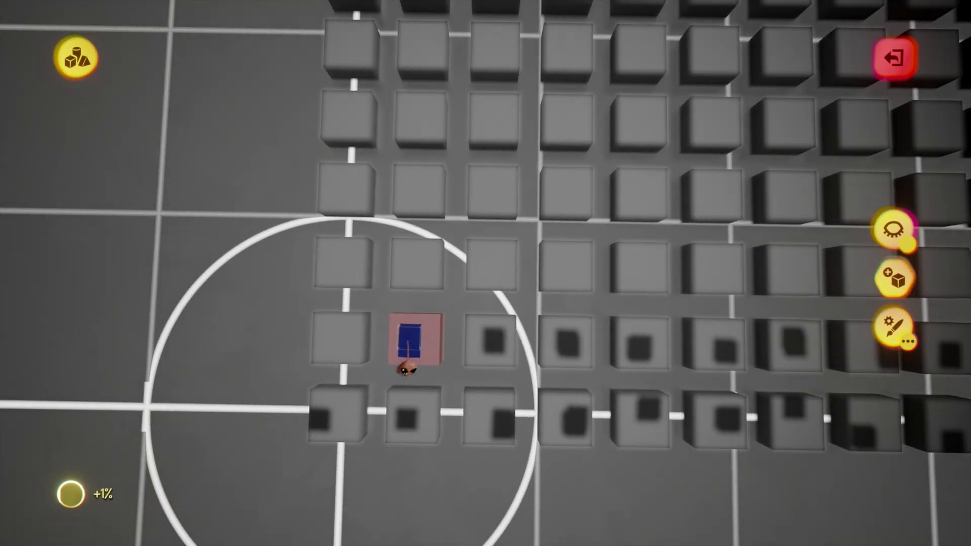
pyautogui.click(406, 346)
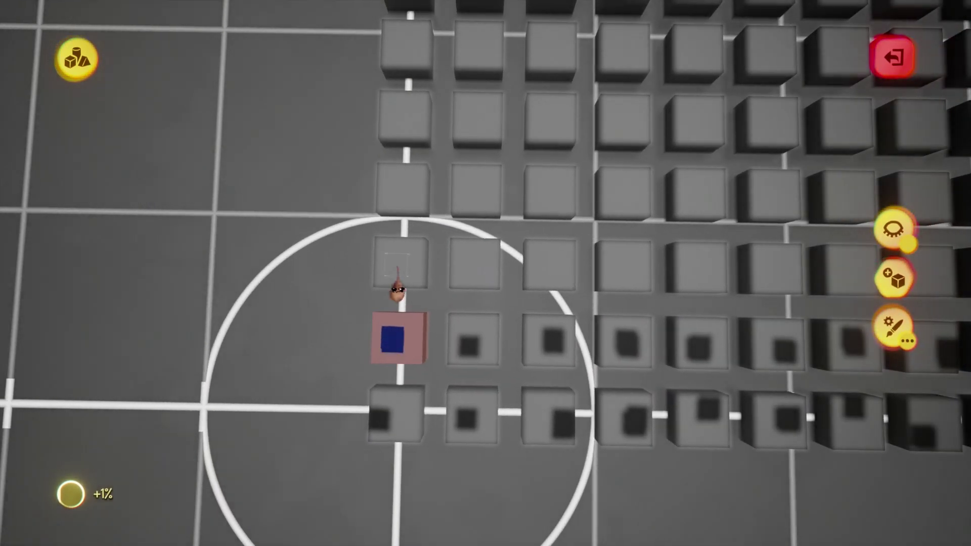
# Step: Spraypaint a dark blue patch on each cube of the third row, working away from the scene's centre
pyautogui.click(396, 268)
pyautogui.click(397, 257)
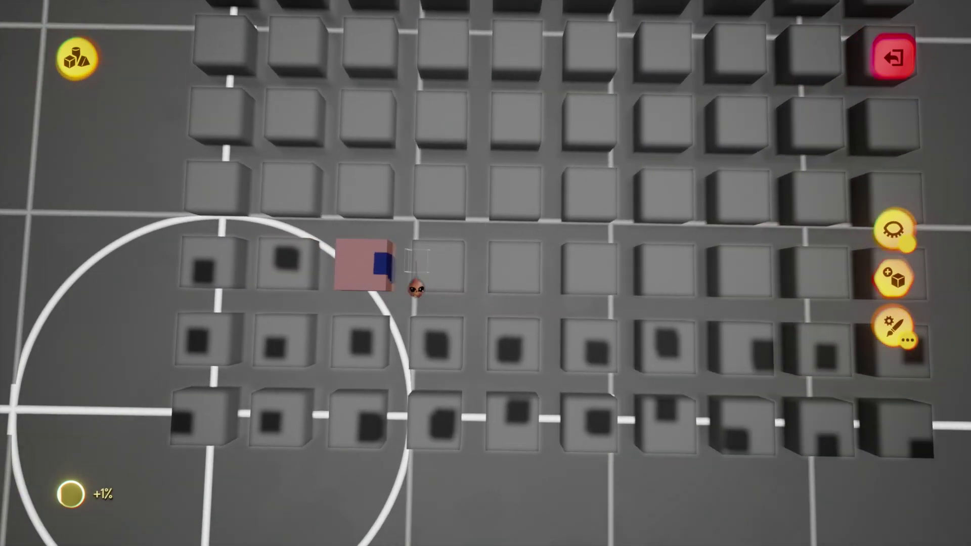
pyautogui.press('Right')
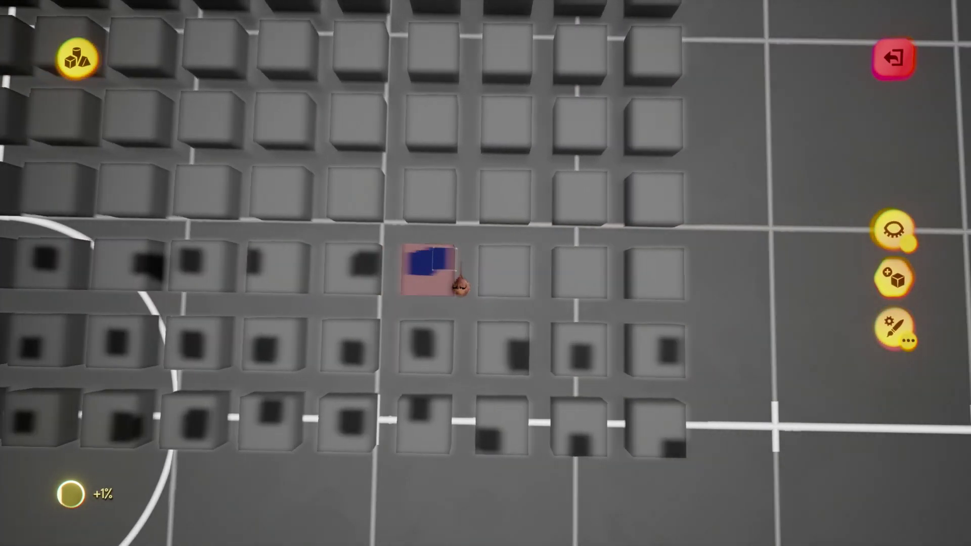
pyautogui.press('Right')
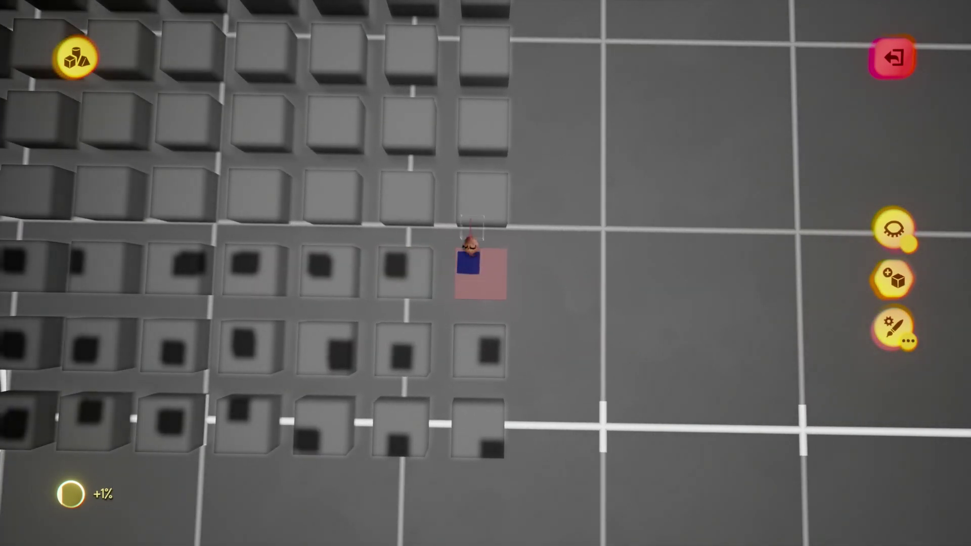
# Step: Spraypaint a dark blue patch on each cube of the fourth row, working back towards the scene's centre
pyautogui.click(468, 203)
pyautogui.click(462, 201)
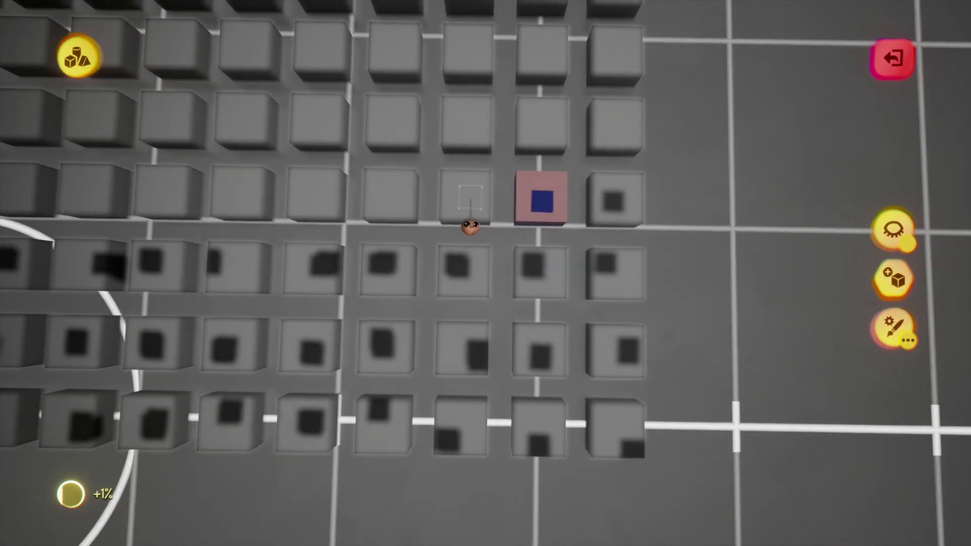
pyautogui.click(459, 198)
pyautogui.click(441, 185)
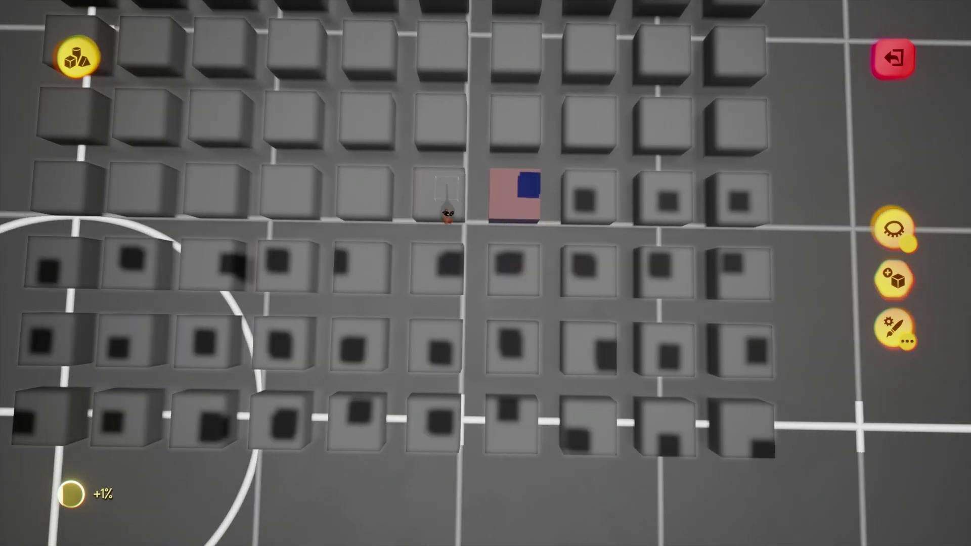
pyautogui.press('Left')
pyautogui.press('Left')
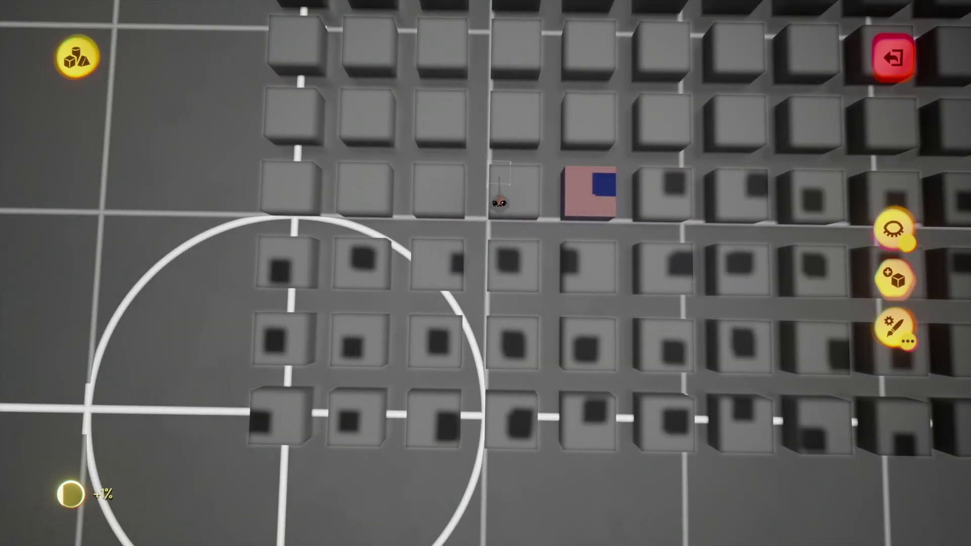
pyautogui.press('Left')
pyautogui.press('Left')
pyautogui.press('Left')
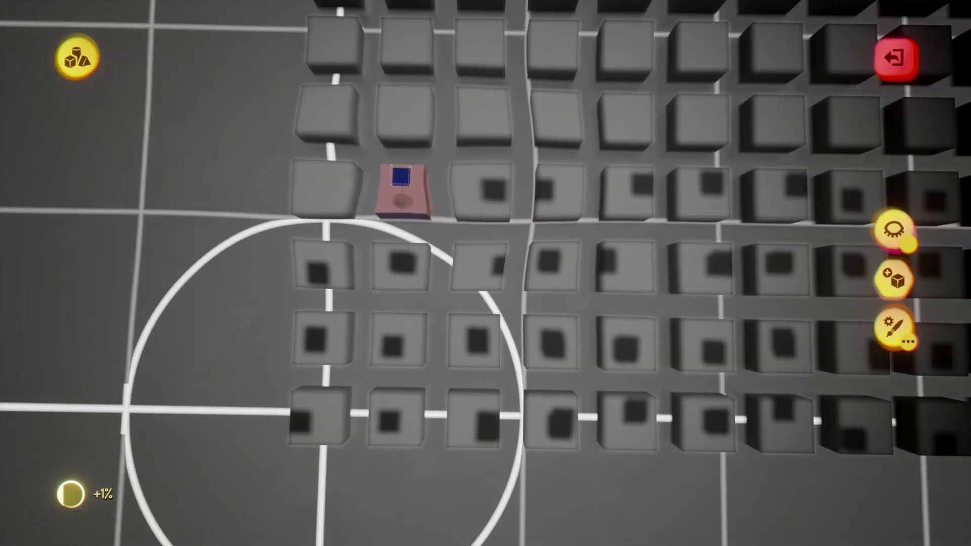
pyautogui.click(399, 202)
# Step: Spraypaint a dark blue patch on the cubes of the fifth row, starting at the centre side and working away from it
pyautogui.click(405, 136)
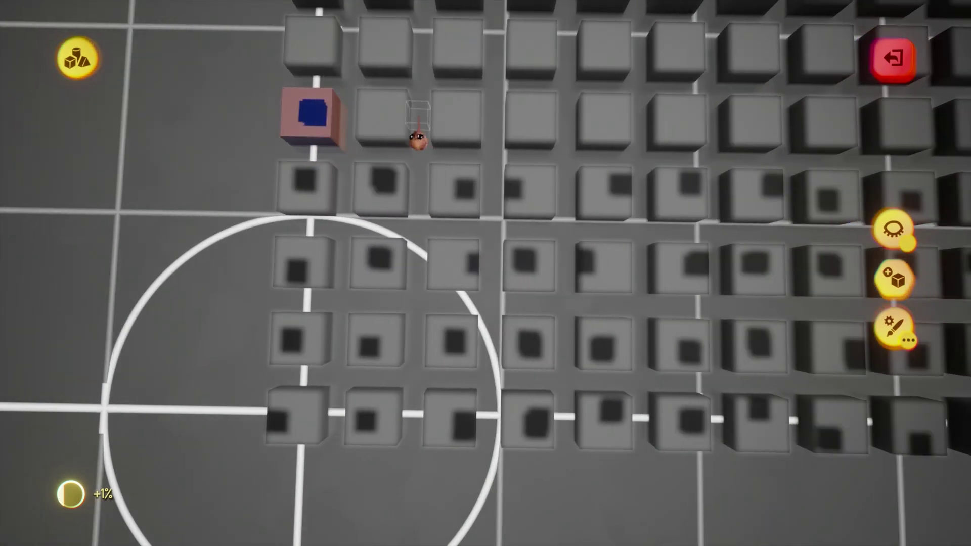
pyautogui.press('Right')
pyautogui.press('Right')
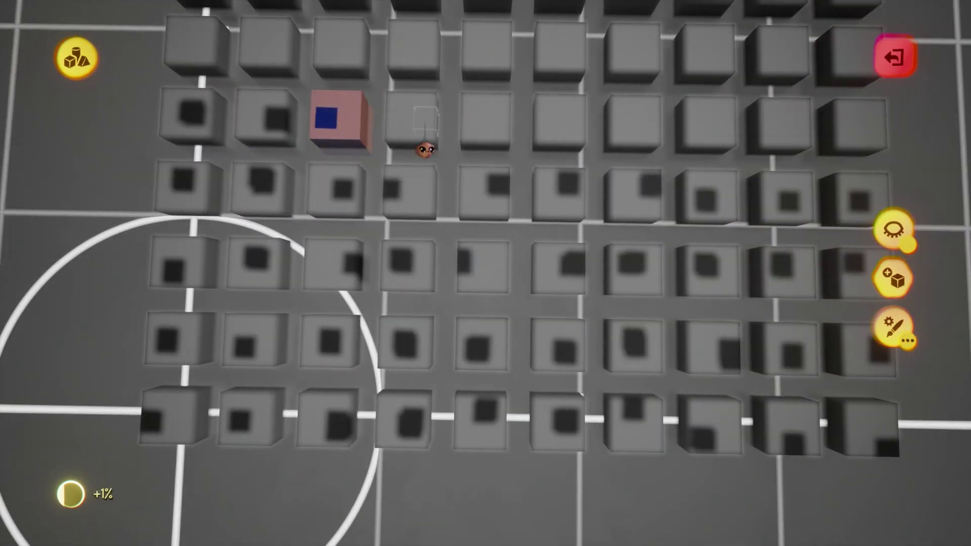
pyautogui.press('Right')
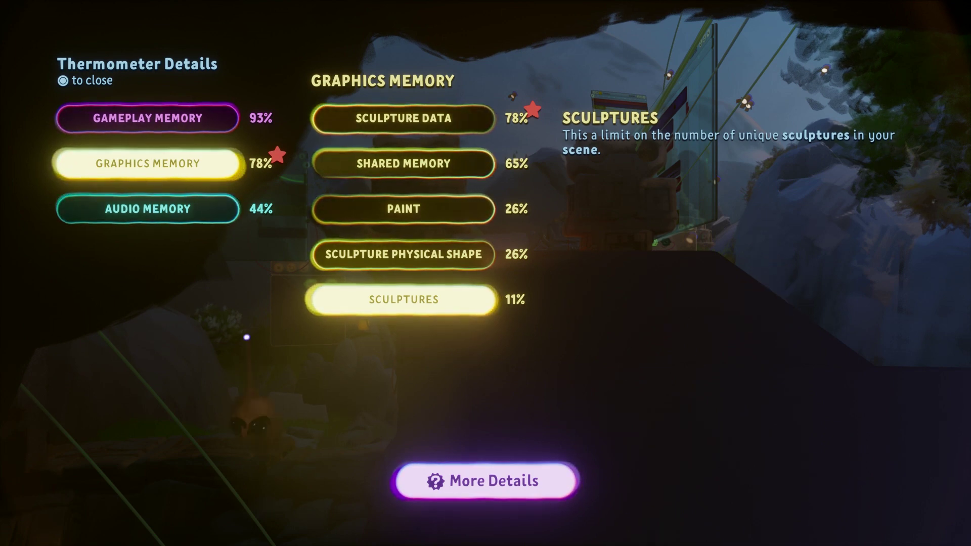
# Step: Show the Audio Memory breakdown in the Thermometer Details
pyautogui.click(175, 201)
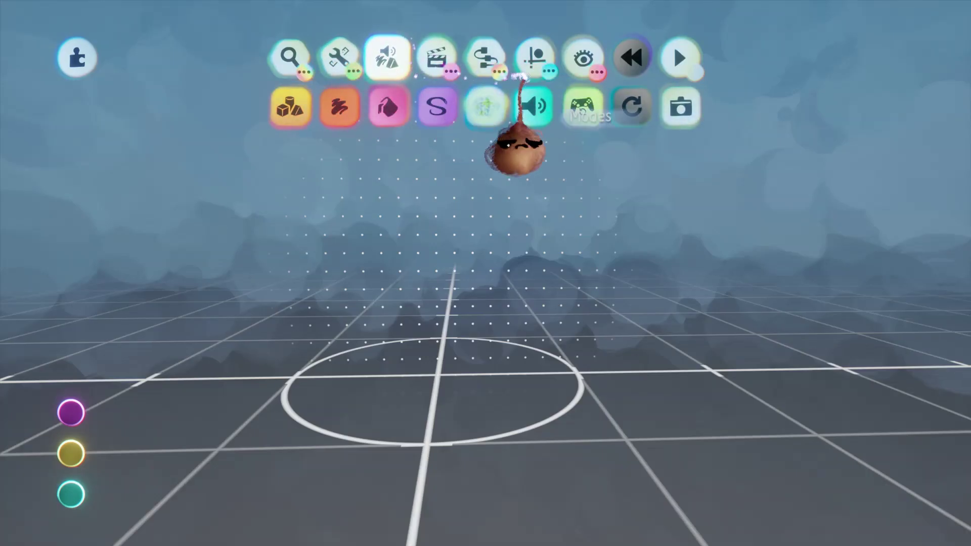
# Step: Enter Sound Mode, record a sound with the microphone and move its gadget from the scene's centre line out beyond the circle
pyautogui.click(530, 110)
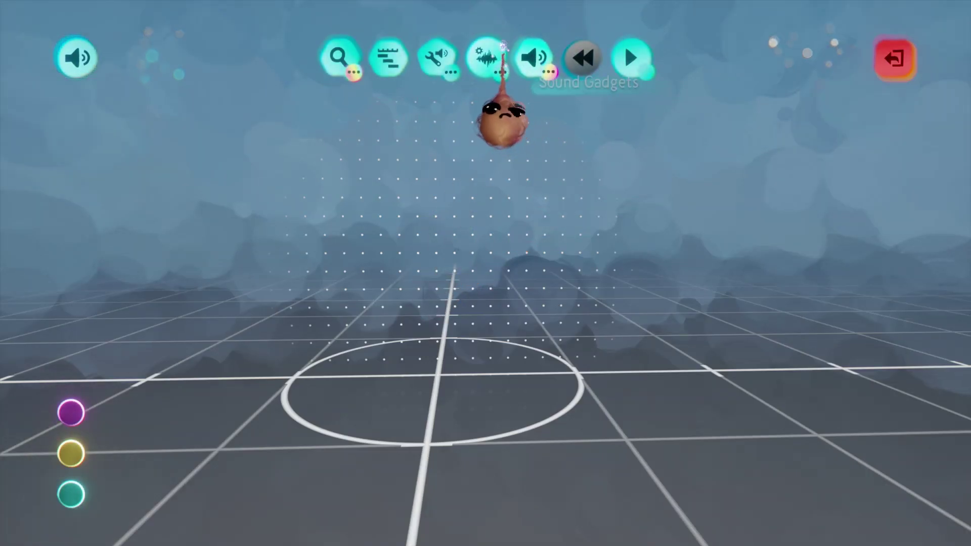
pyautogui.click(436, 57)
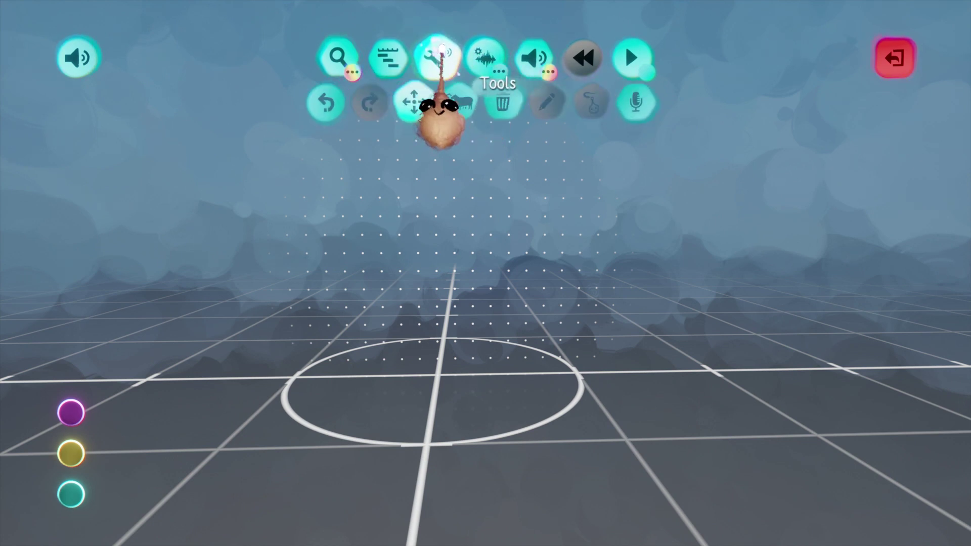
pyautogui.click(656, 126)
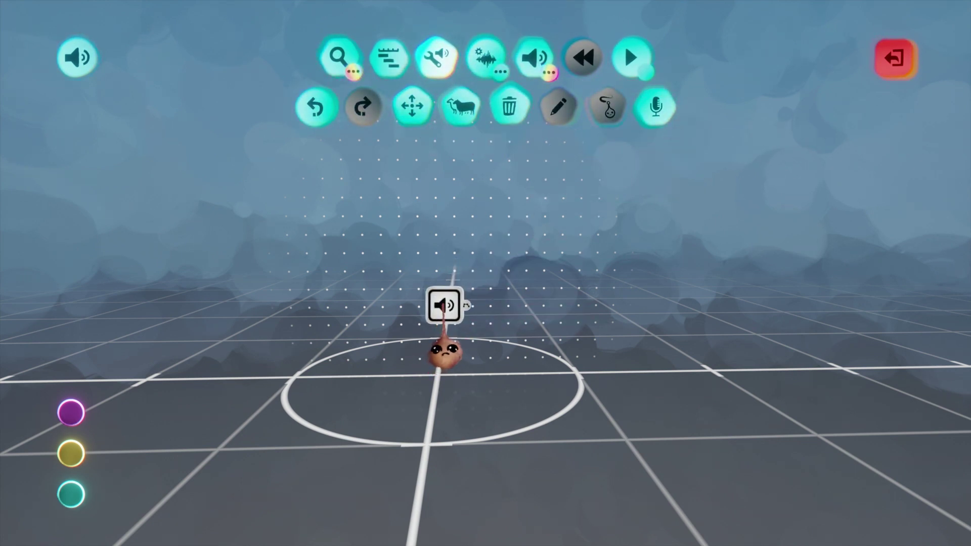
pyautogui.click(443, 305)
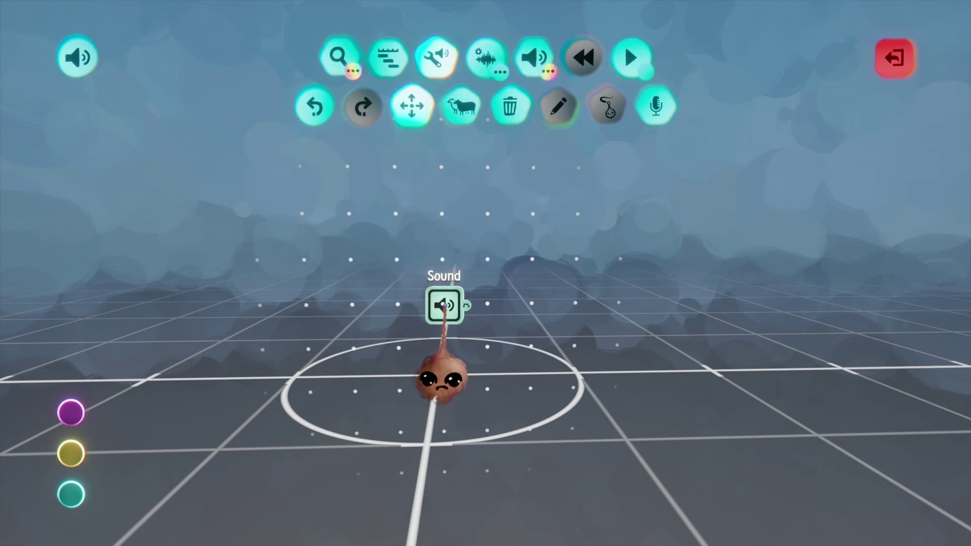
pyautogui.moveTo(443, 305); pyautogui.dragTo(655, 304)
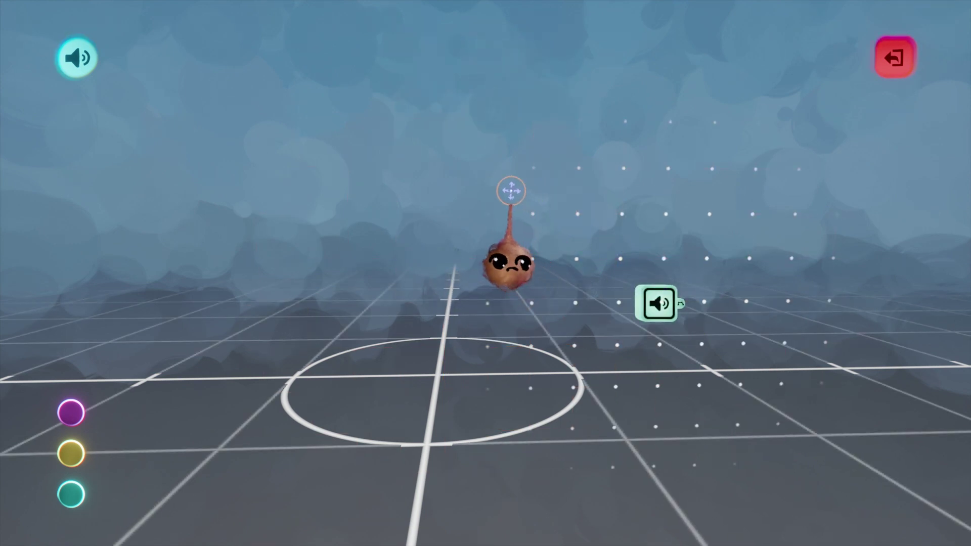
# Step: Record a second sound with the microphone and place its gadget above the scene's centre circle
pyautogui.click(656, 109)
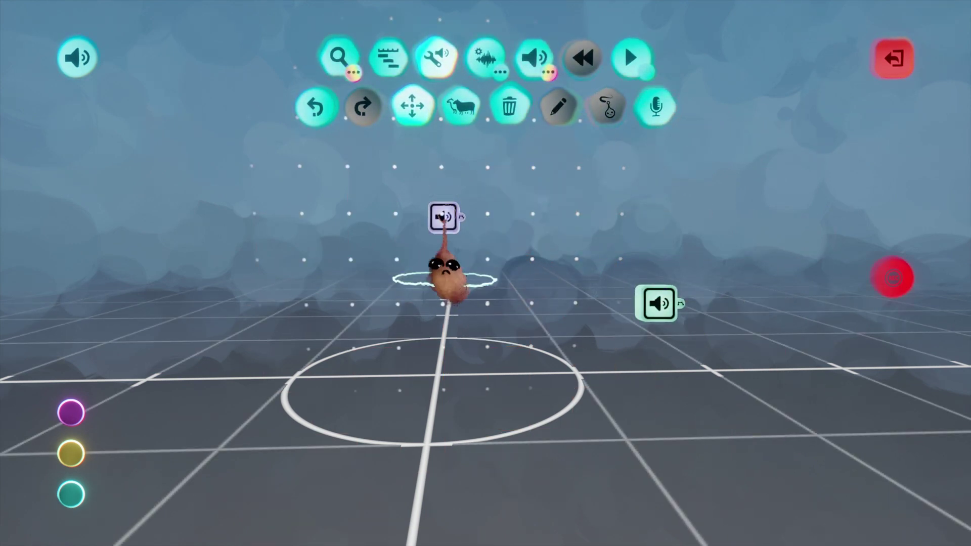
pyautogui.click(443, 217)
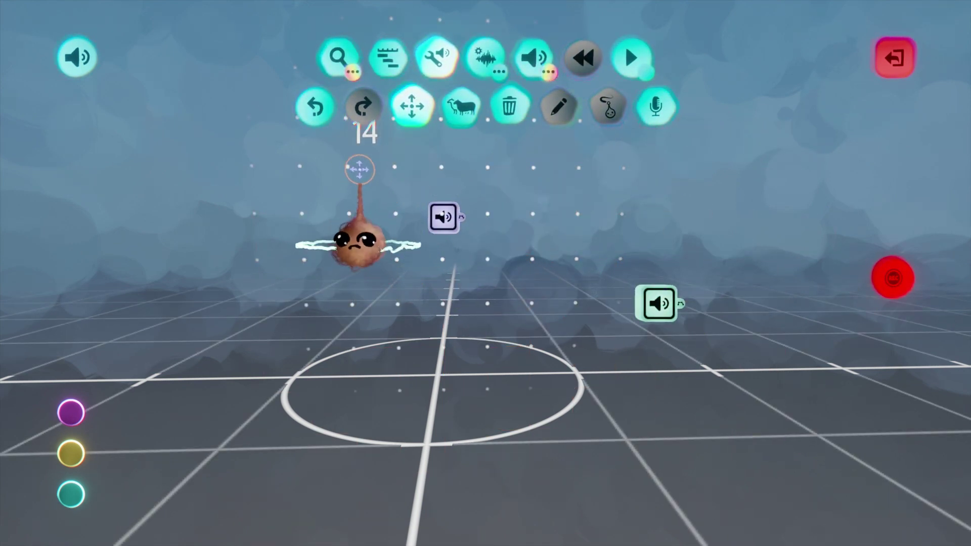
pyautogui.moveTo(443, 218); pyautogui.dragTo(445, 230)
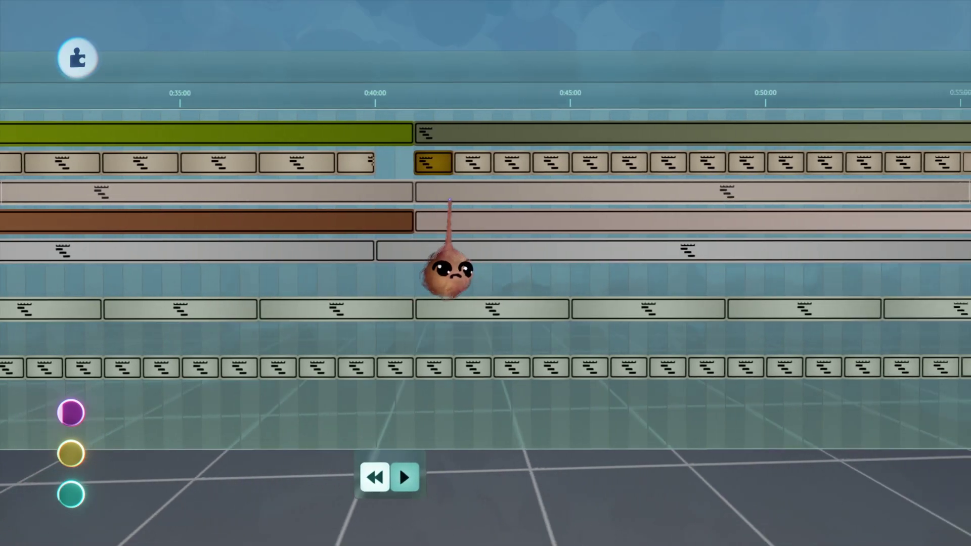
pyautogui.hscroll(14, 449, 200)
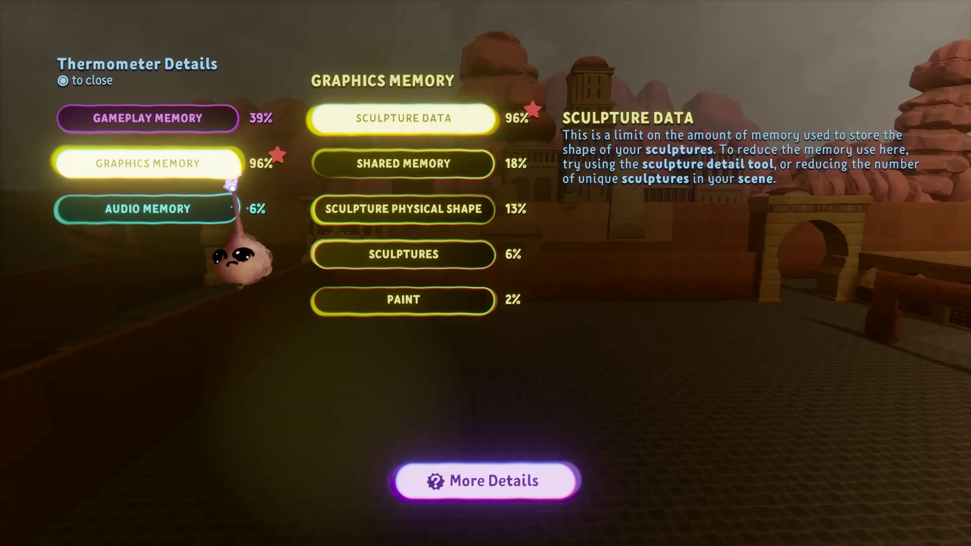
# Step: Check the Audio Memory breakdown of the desert city scene and close the Thermometer Details
pyautogui.click(208, 212)
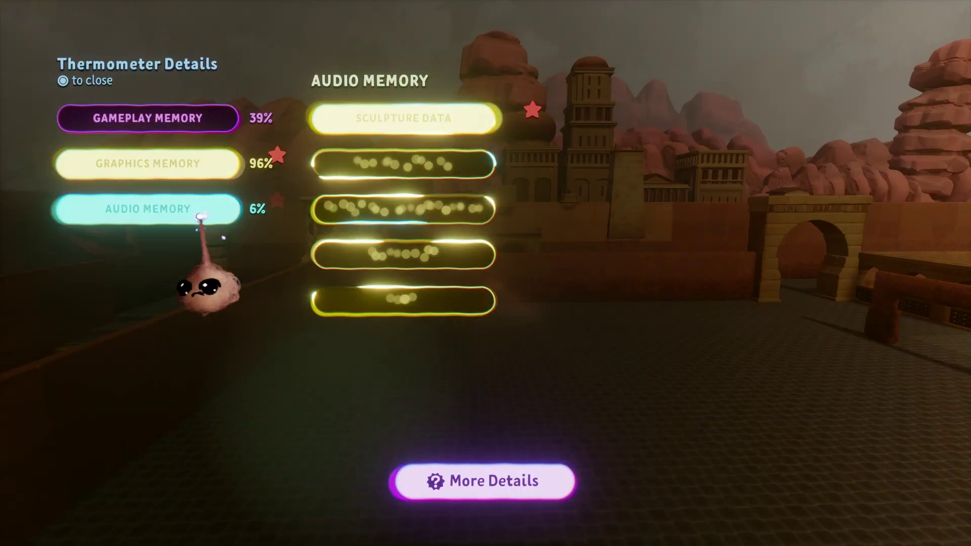
pyautogui.press('Escape')
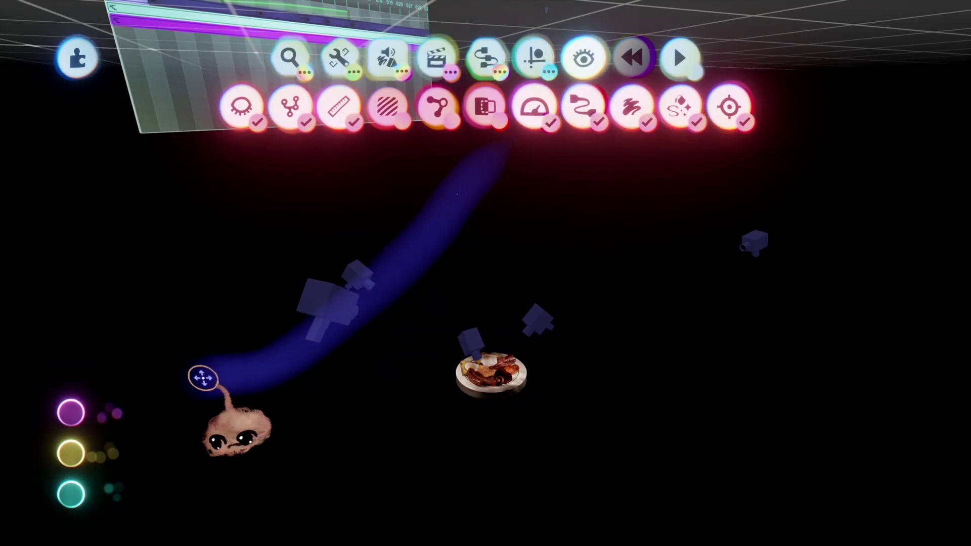
# Step: Review the detailed gameplay, graphics and audio memory use of the dark scene with the breakfast plate
pyautogui.click(87, 413)
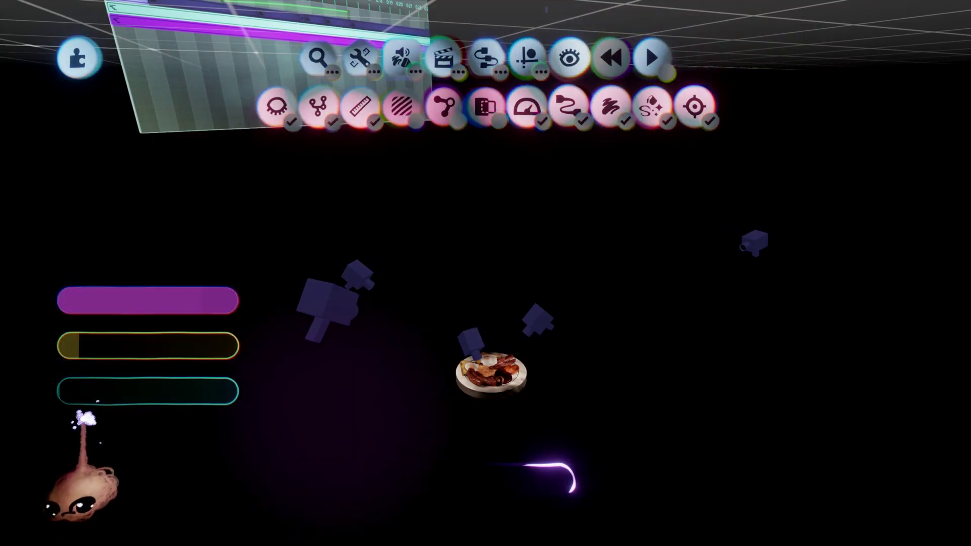
pyautogui.click(506, 488)
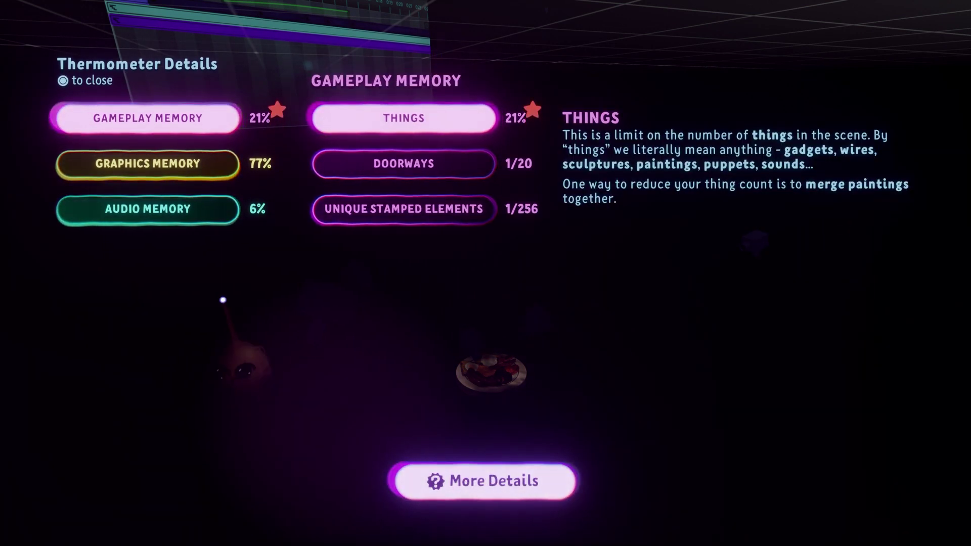
pyautogui.click(153, 161)
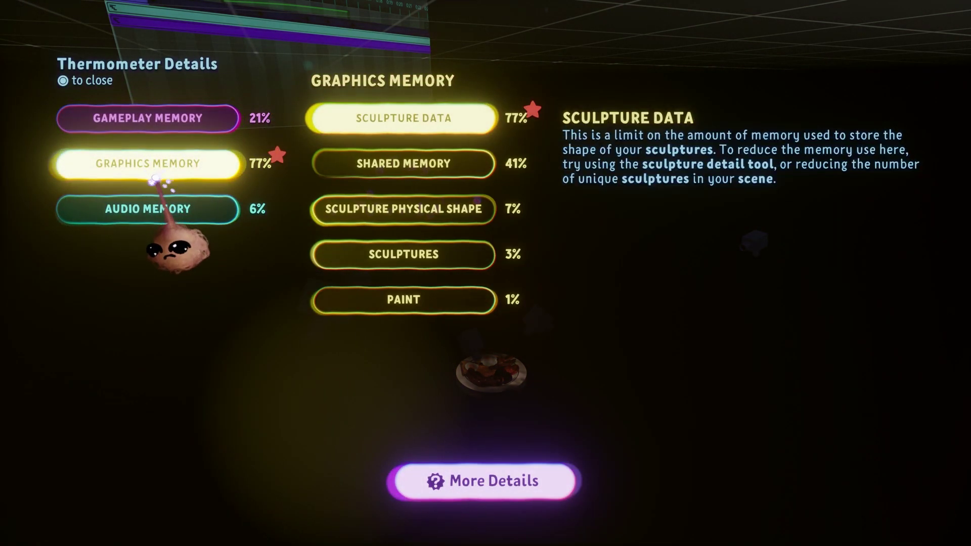
pyautogui.click(164, 207)
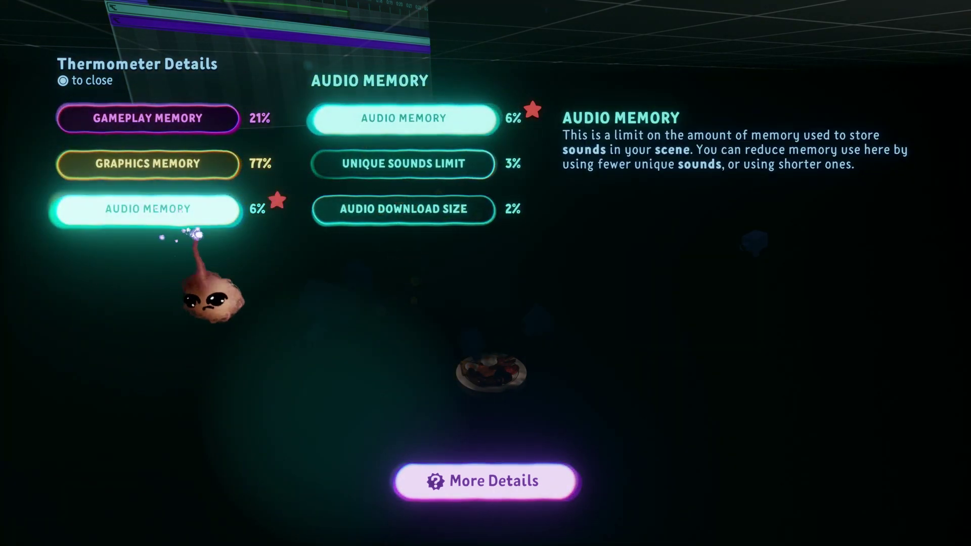
pyautogui.press('Escape')
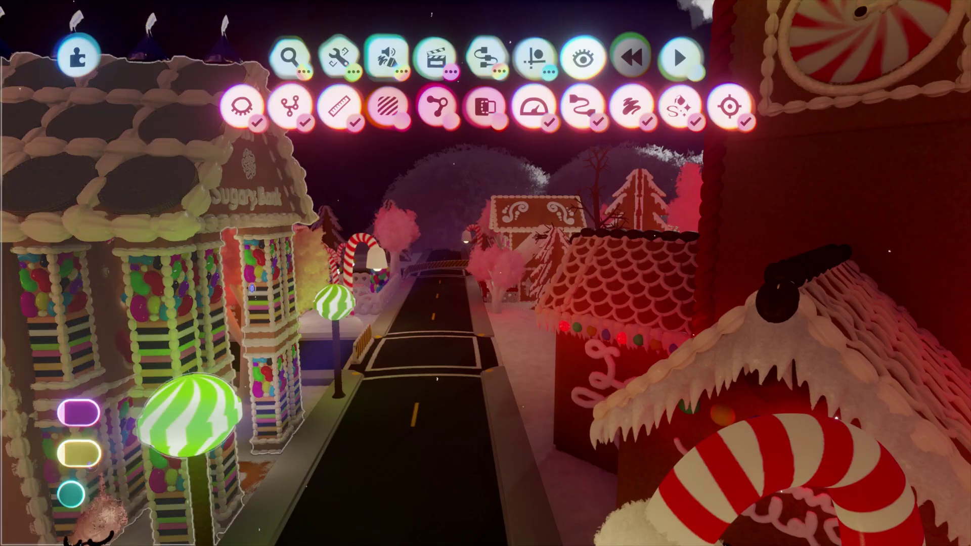
# Step: Review the detailed graphics, gameplay and audio memory use of the gingerbread town scene
pyautogui.click(90, 463)
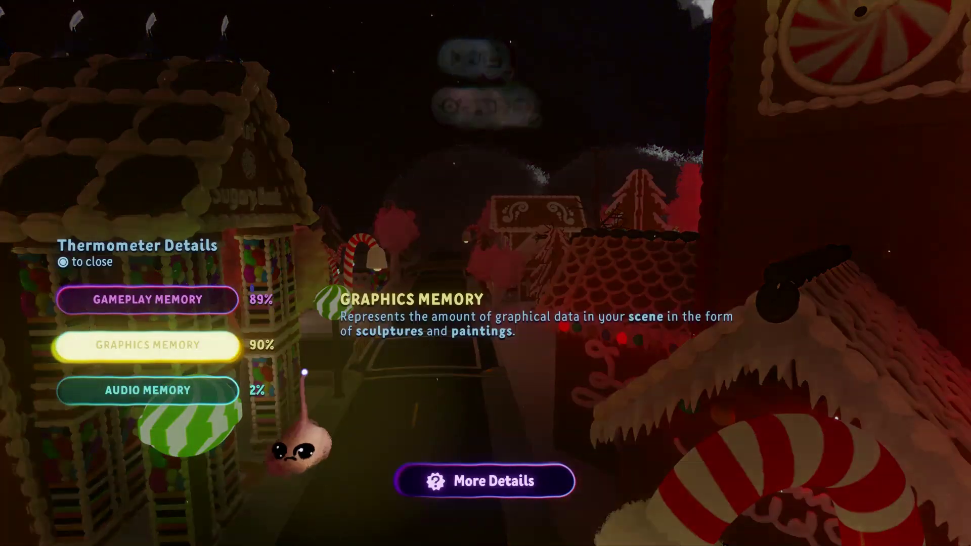
pyautogui.click(436, 481)
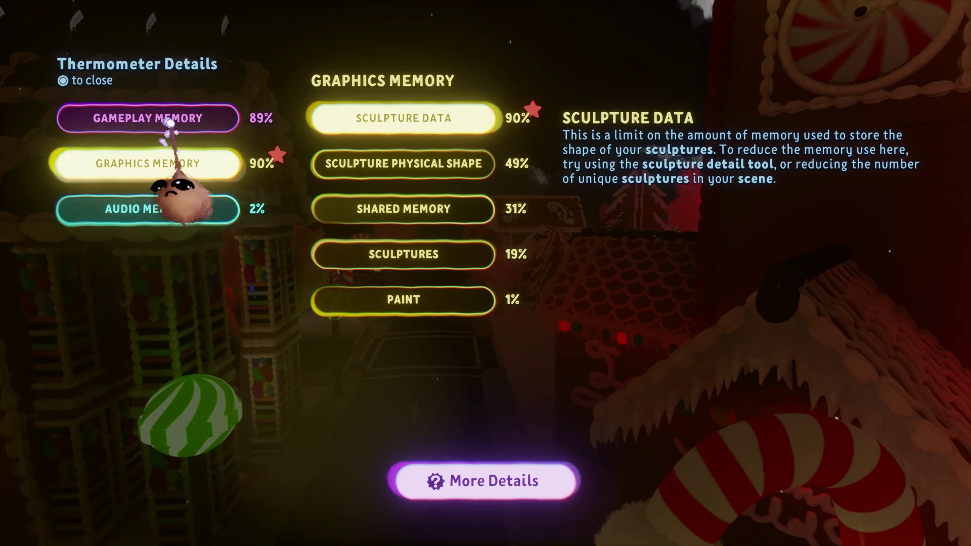
pyautogui.click(170, 123)
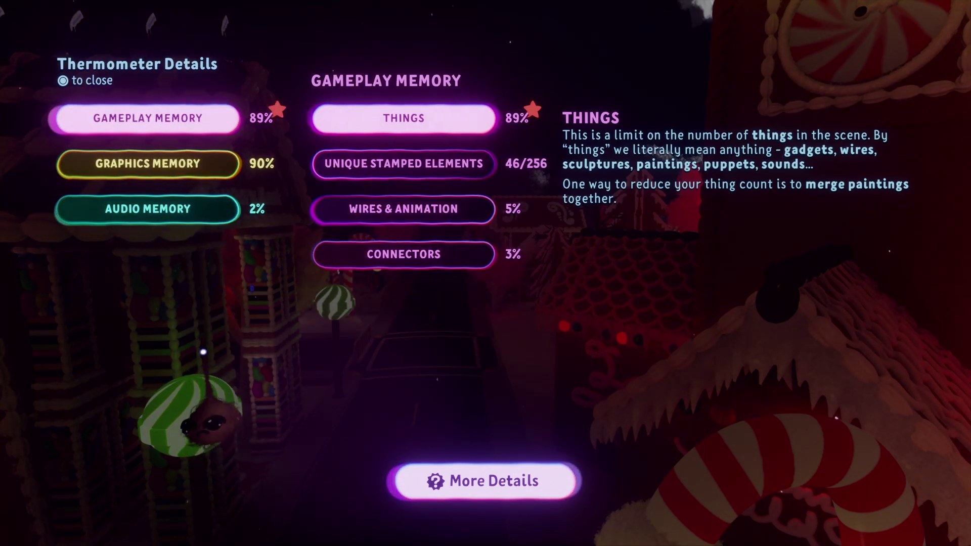
pyautogui.click(197, 164)
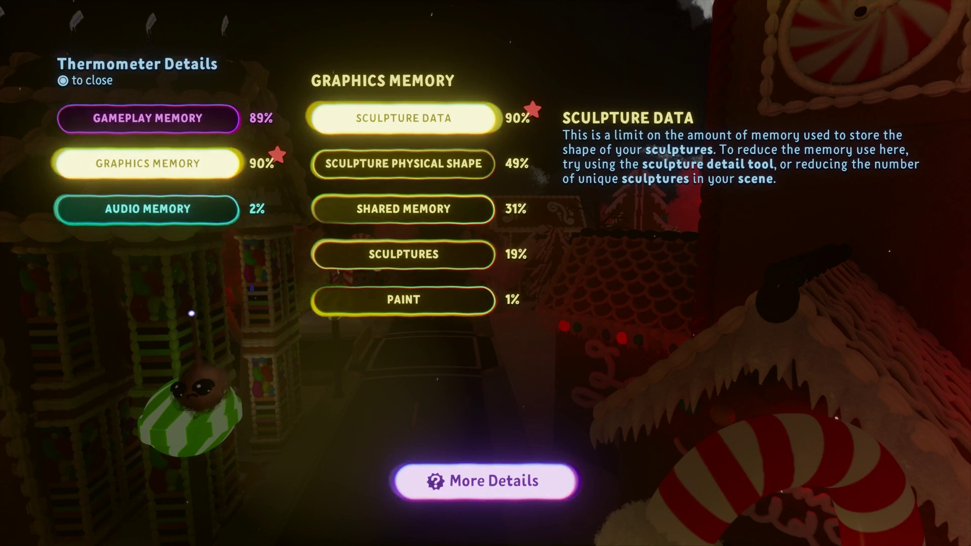
pyautogui.click(189, 208)
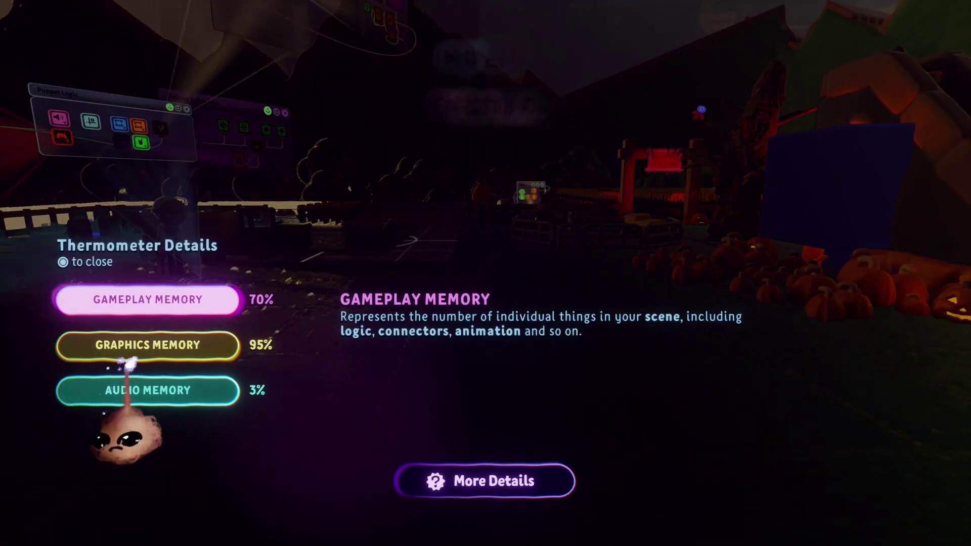
# Step: Review the detailed gameplay and graphics memory use of the pumpkin-filled Halloween scene
pyautogui.click(486, 479)
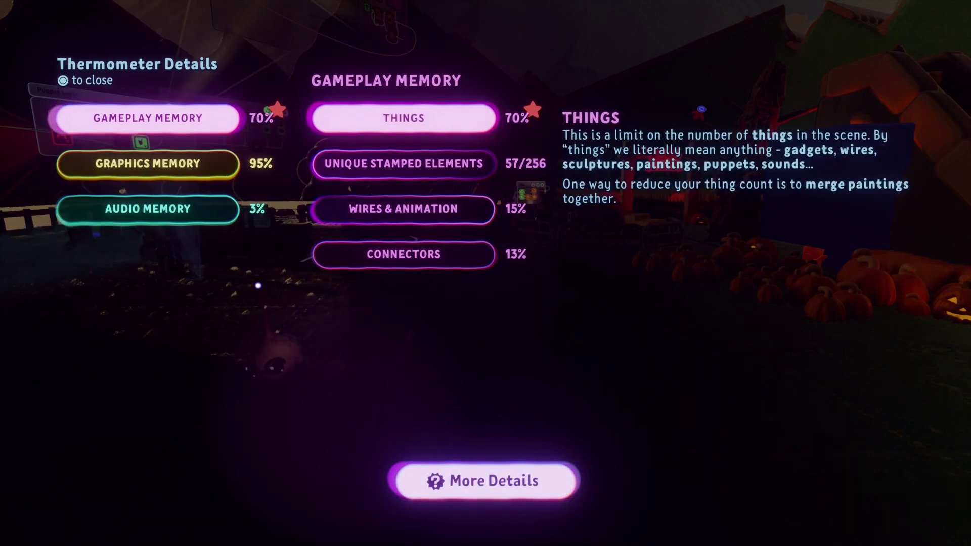
pyautogui.click(192, 167)
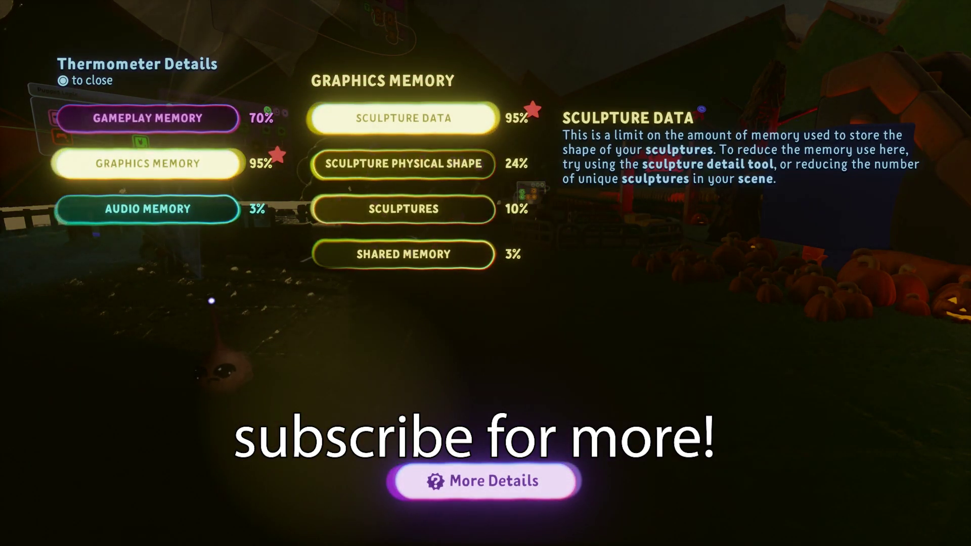